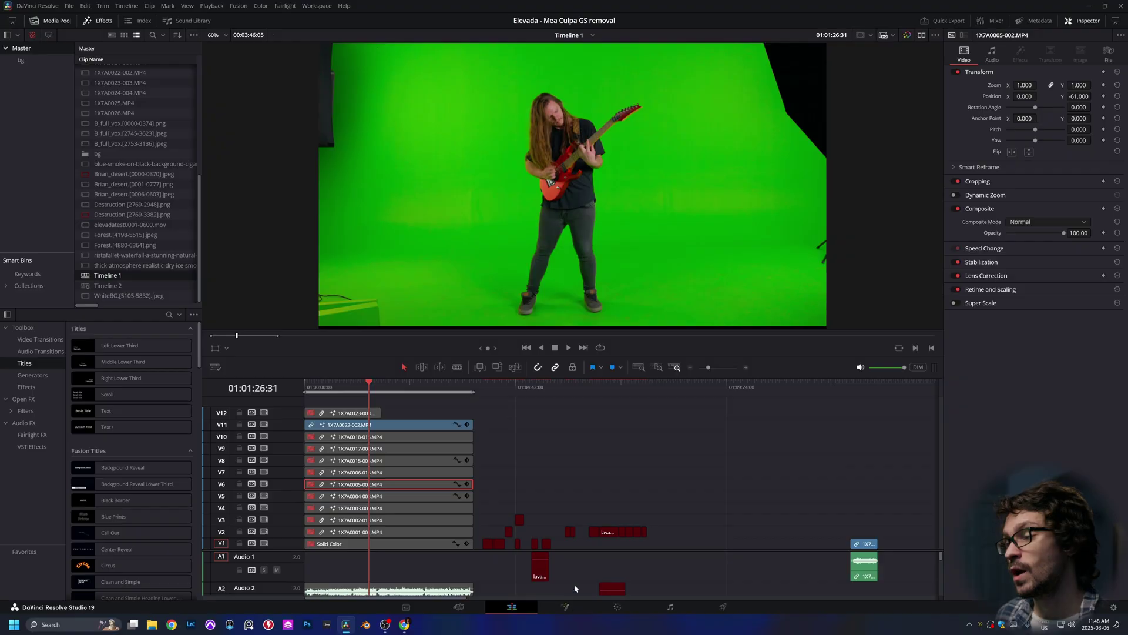
# Open the guitarist clip in Fusion, add a Delta Keyer after MediaIn1, and sample the green screen as its background color.
pyautogui.click(617, 611)
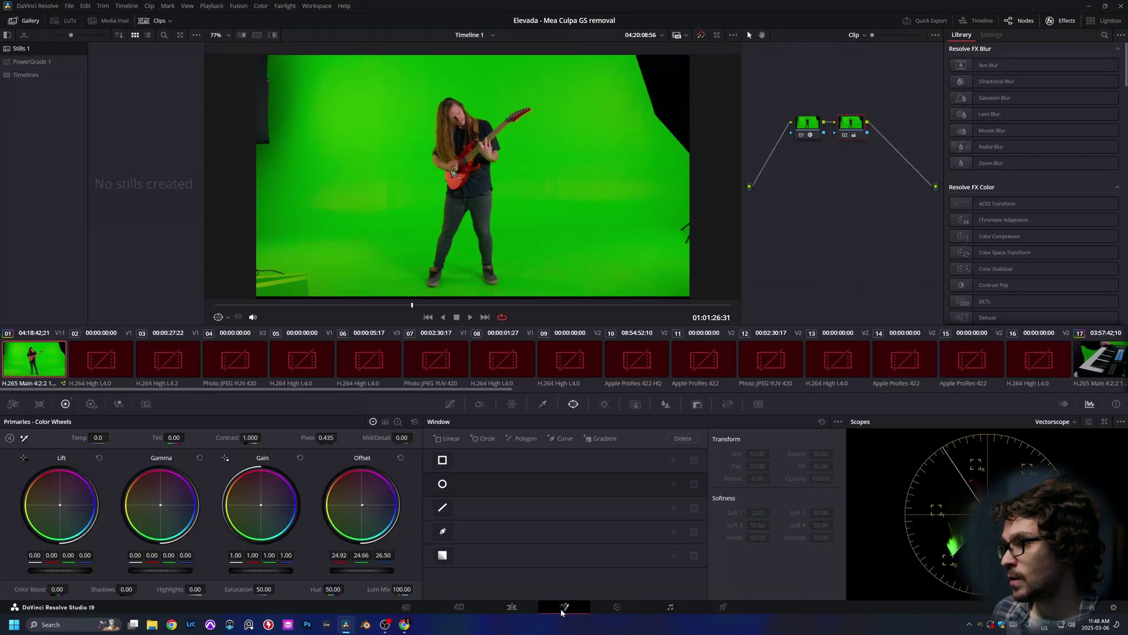
pyautogui.click(563, 608)
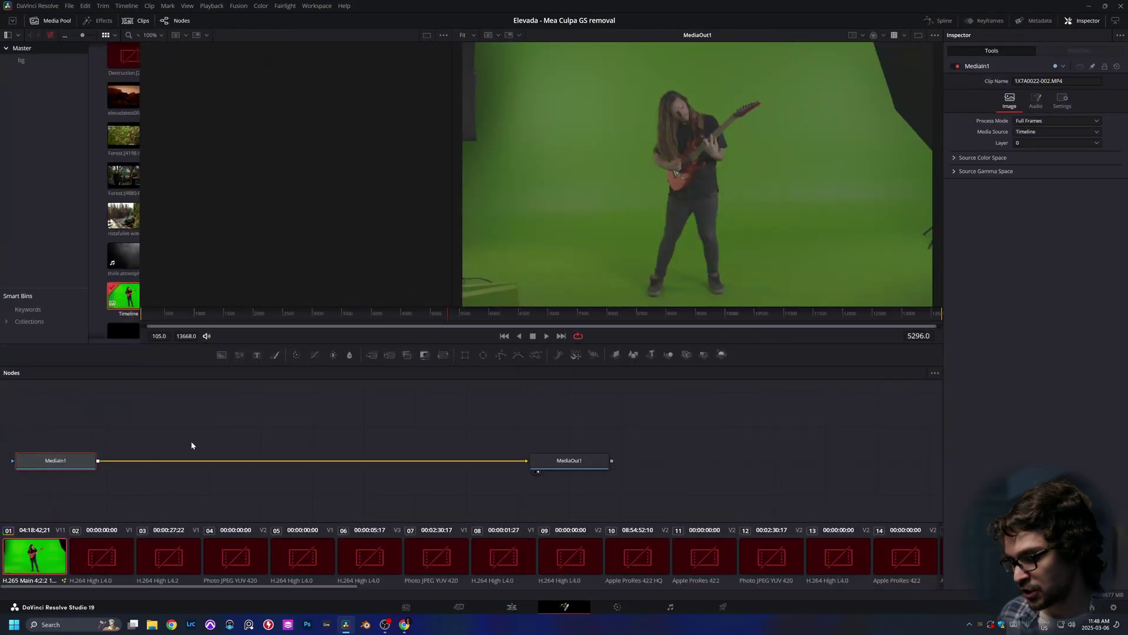
pyautogui.hotkey('shift', 'space')
pyautogui.write('delta')
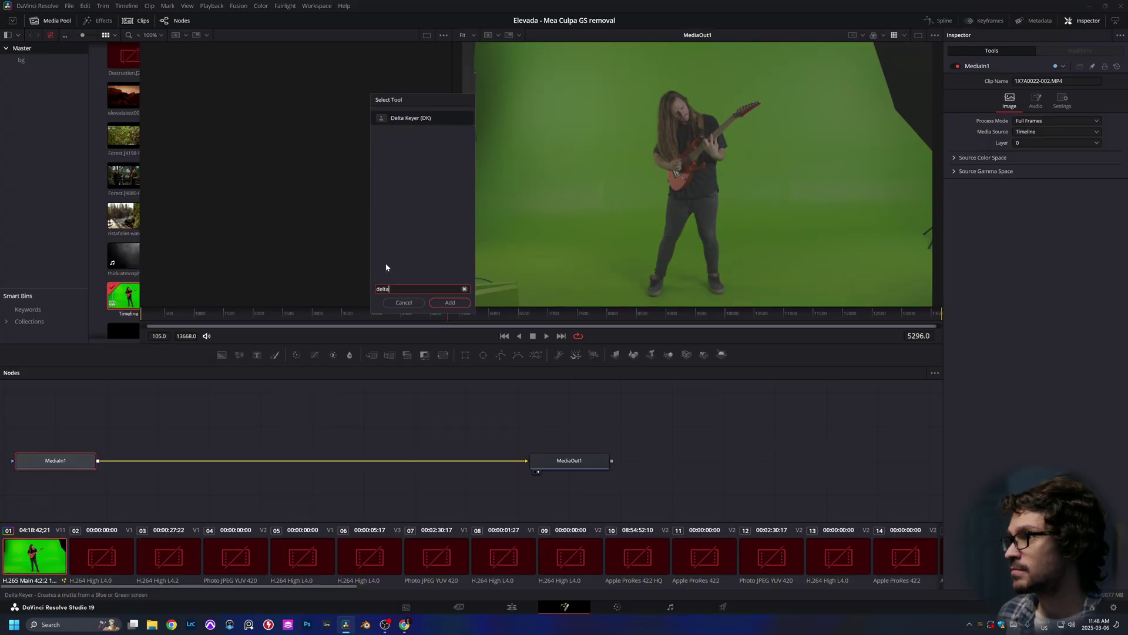
pyautogui.press('Return')
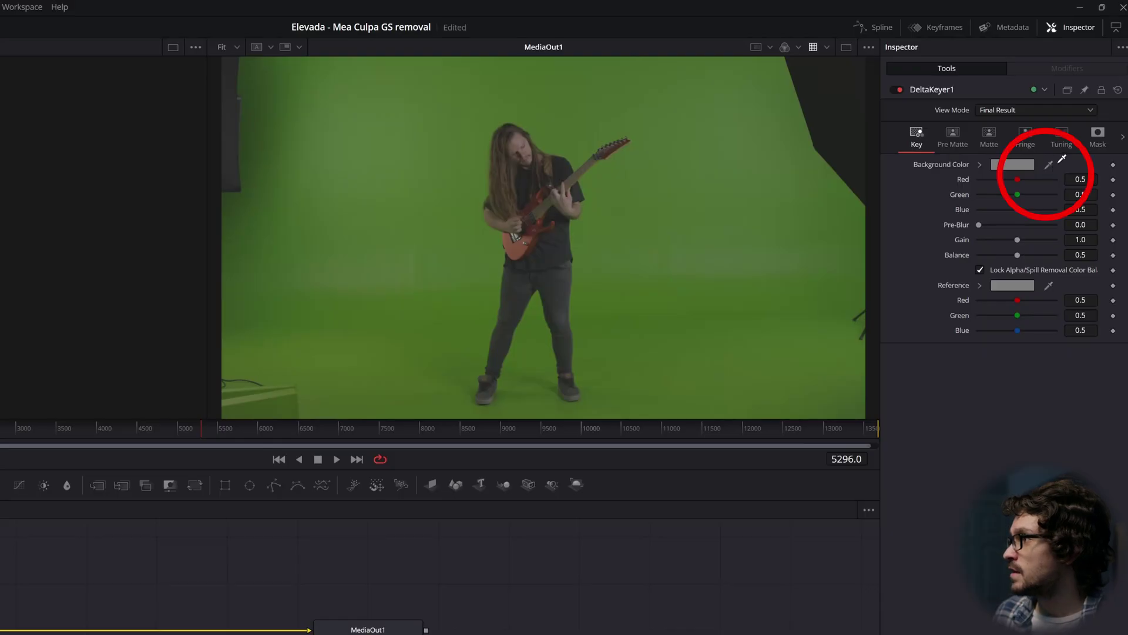
pyautogui.moveTo(1062, 158); pyautogui.dragTo(579, 112)
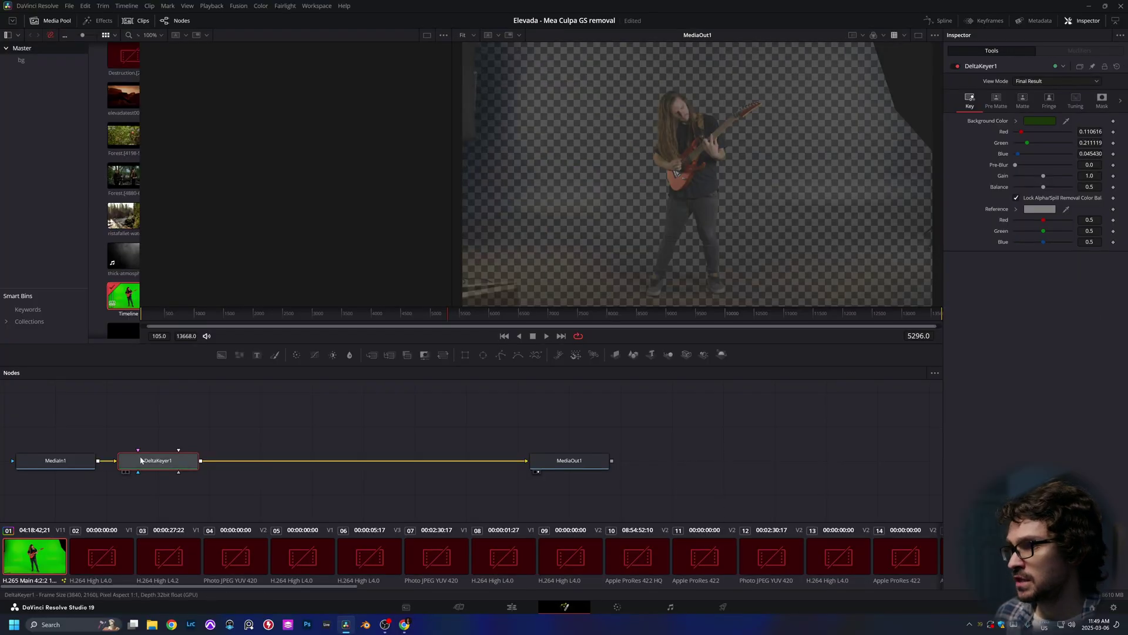
# Check the available color science options in the project's Color Management settings.
pyautogui.hotkey('shift', '9')
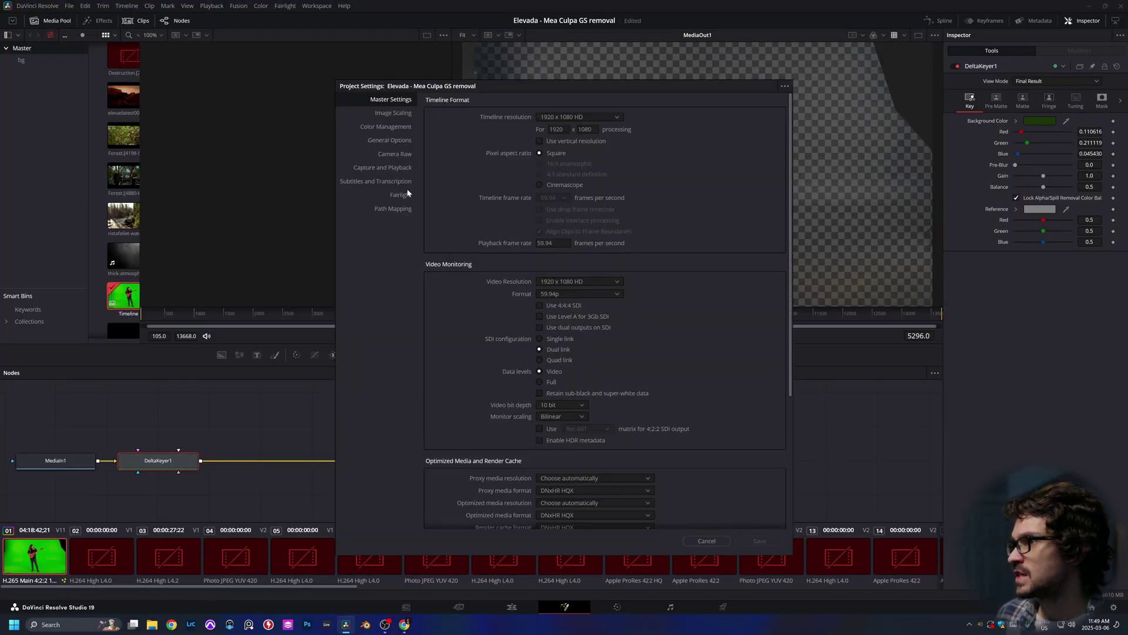
pyautogui.click(389, 128)
pyautogui.click(611, 117)
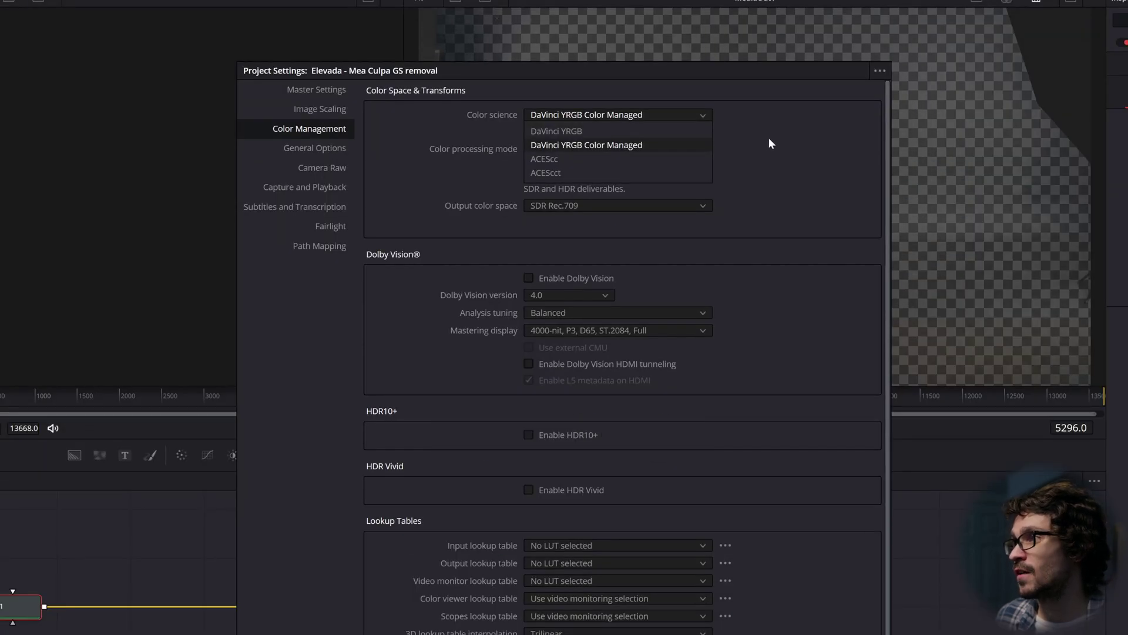
pyautogui.click(769, 143)
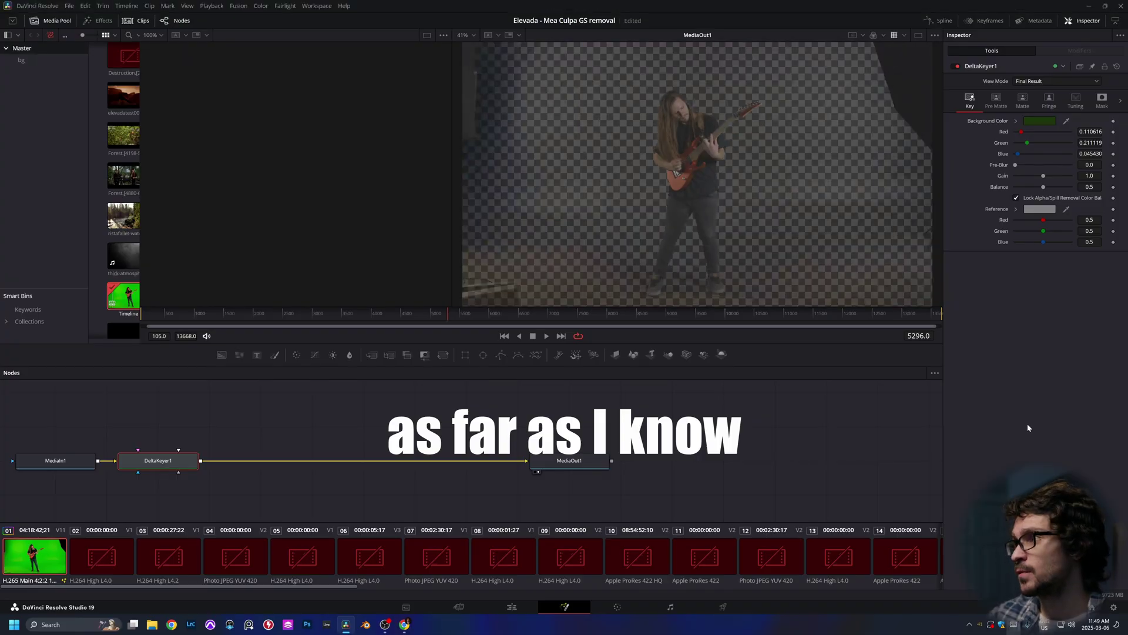
# Load DeltaKeyer1 into the empty viewer and display its alpha channel.
pyautogui.moveTo(156, 460); pyautogui.dragTo(376, 86)
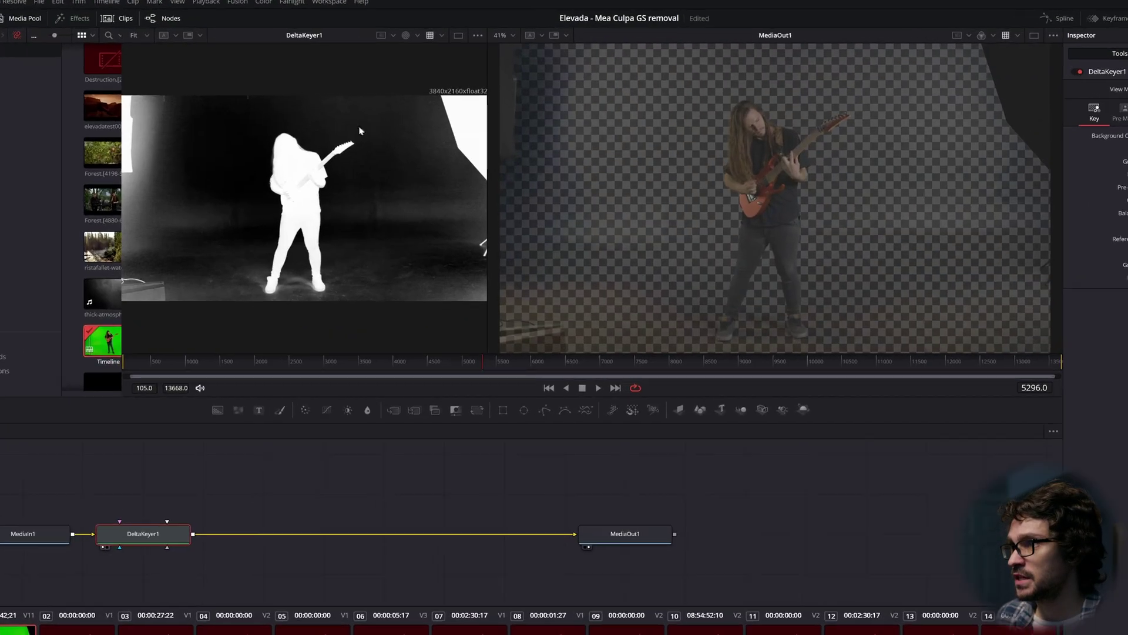
pyautogui.click(457, 36)
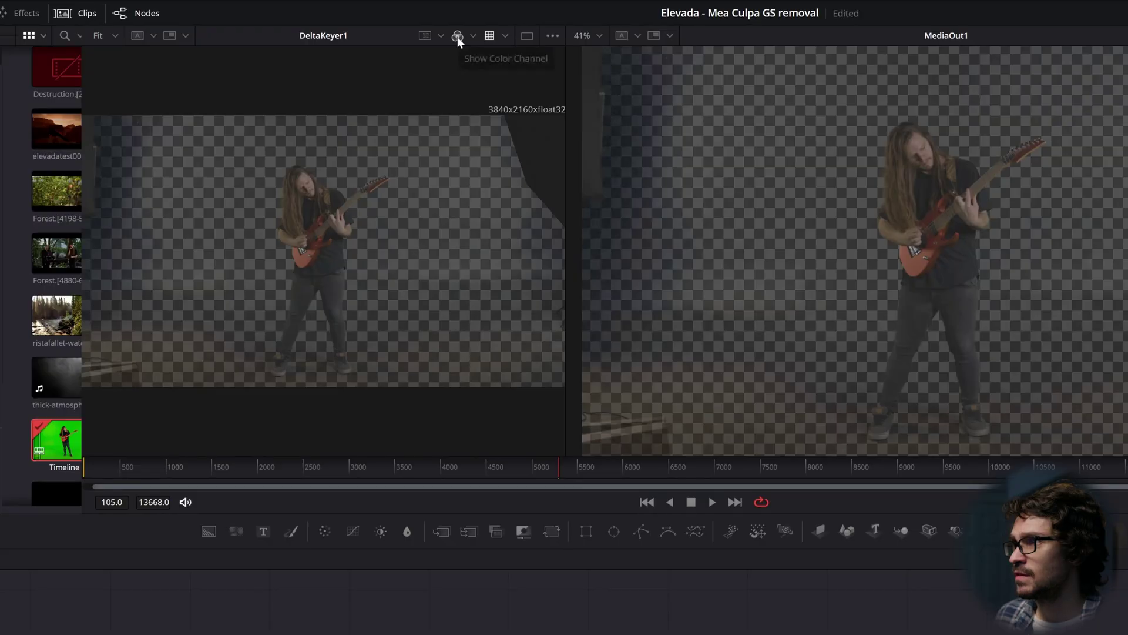
pyautogui.click(457, 37)
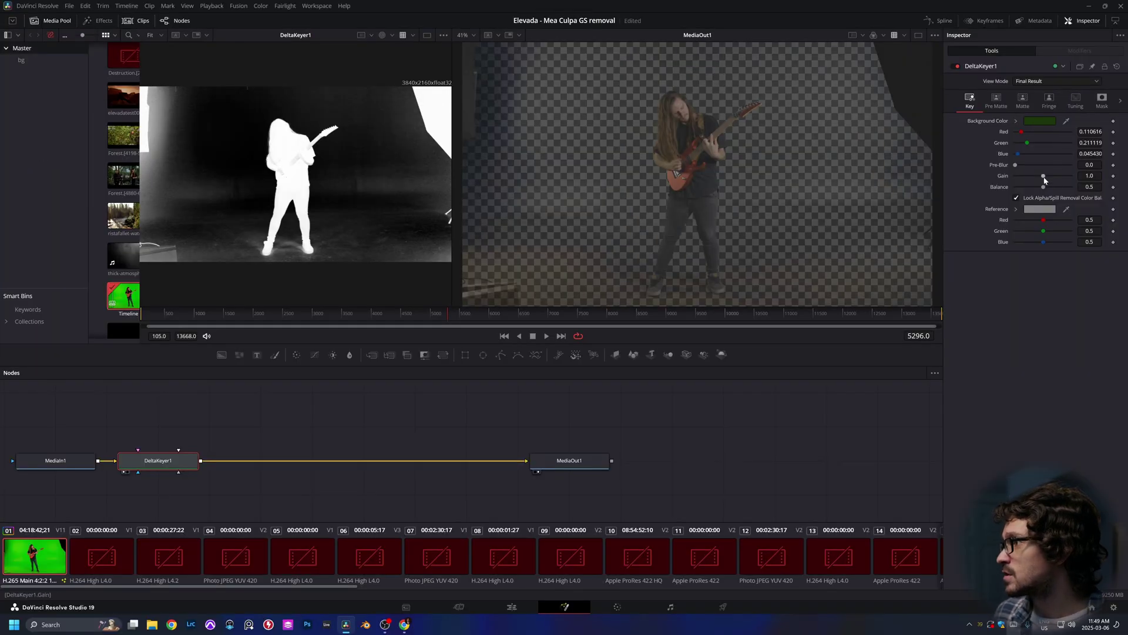
# Refine DeltaKeyer1's matte with a threshold of 0.139 to 0.75 and Clean Foreground at 0.00055.
pyautogui.moveTo(1046, 177); pyautogui.dragTo(1048, 177)
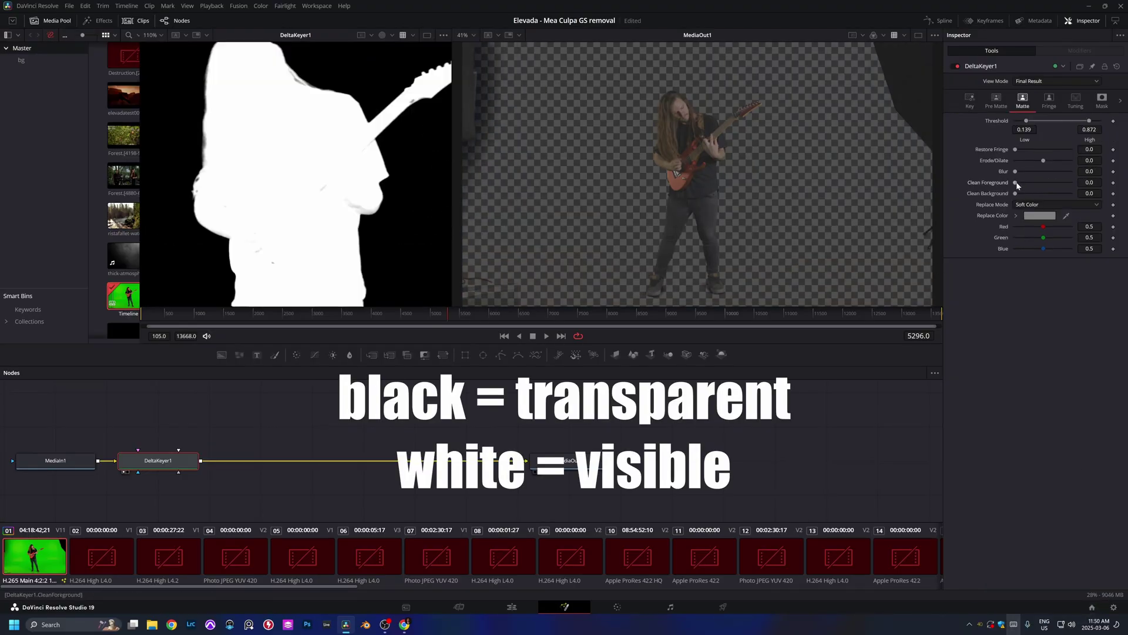
pyautogui.moveTo(1089, 121); pyautogui.dragTo(1080, 121)
pyautogui.scroll(-6, 286, 164)
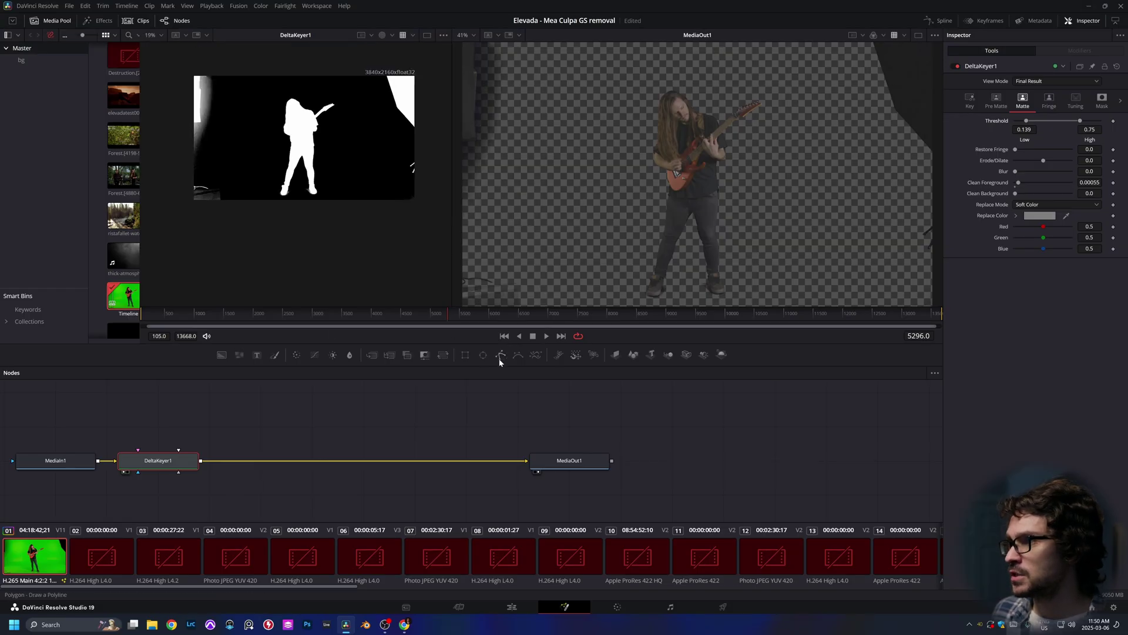
# Add a Polygon mask node and outline the area around the guitarist in the alpha view.
pyautogui.moveTo(503, 355); pyautogui.dragTo(164, 426)
pyautogui.click(372, 78)
pyautogui.click(411, 137)
pyautogui.click(402, 173)
pyautogui.click(407, 195)
pyautogui.click(410, 206)
# Connect Polygon1 to DeltaKeyer1 as its garbage matte and invert that matte.
pyautogui.click(152, 461)
pyautogui.click(1102, 100)
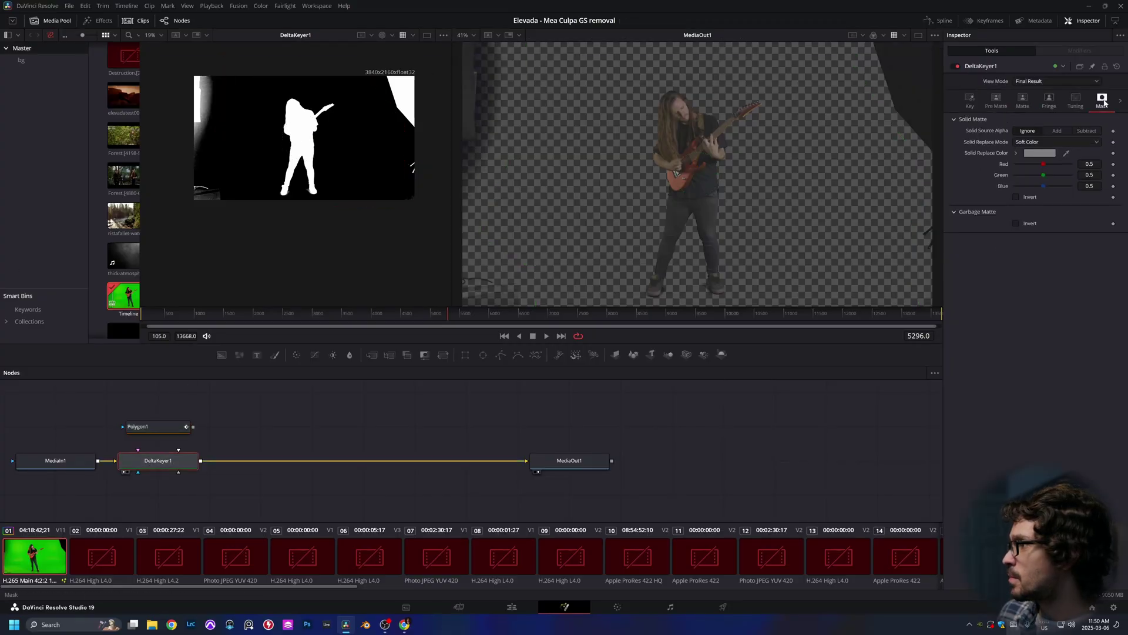
pyautogui.moveTo(193, 427); pyautogui.dragTo(179, 475)
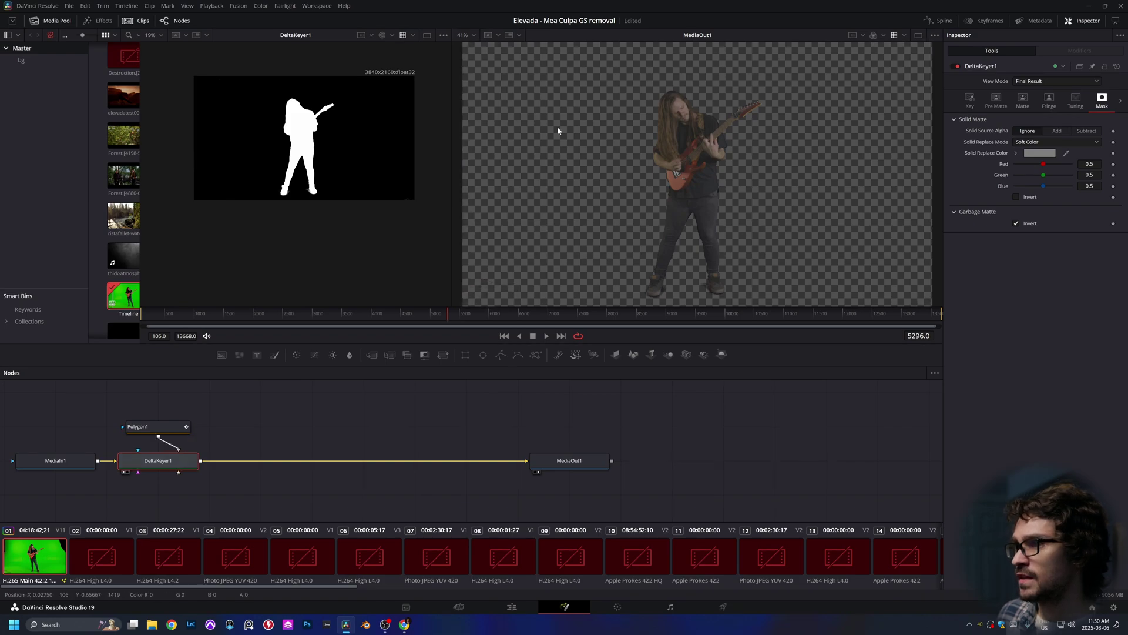
# Add a Despill node between DeltaKeyer1 and MediaOut1.
pyautogui.hotkey('shift', 'space')
pyautogui.write('desp')
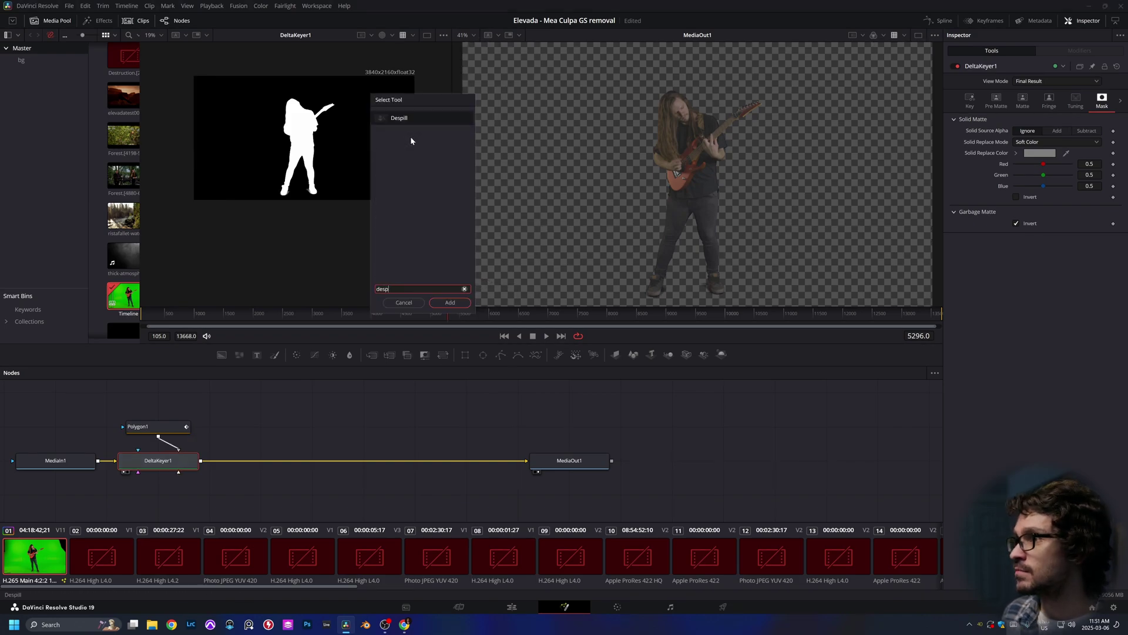
pyautogui.press('Return')
# Set DeltaKeyer1's matte Replace Mode to Source and open the Despill node's settings.
pyautogui.click(161, 461)
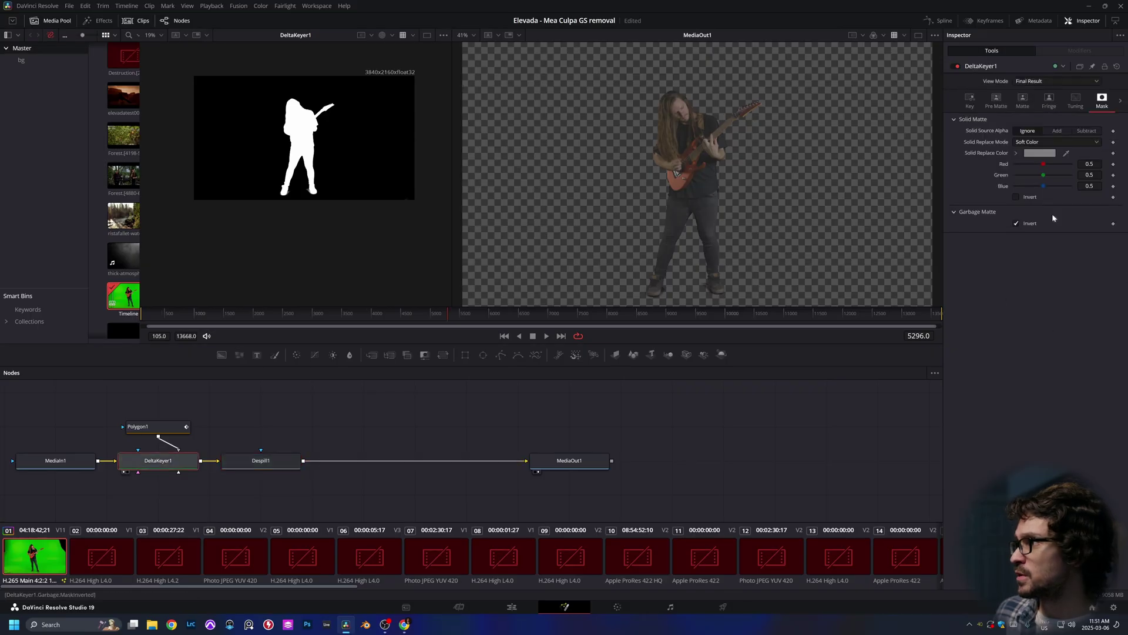
pyautogui.click(1024, 99)
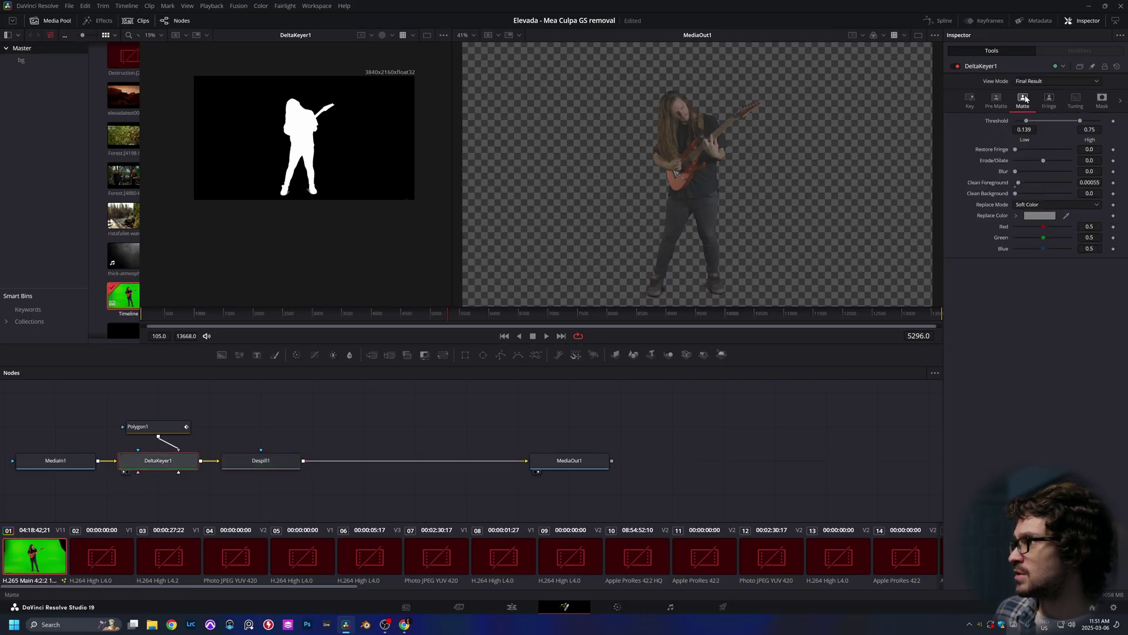
pyautogui.click(1057, 204)
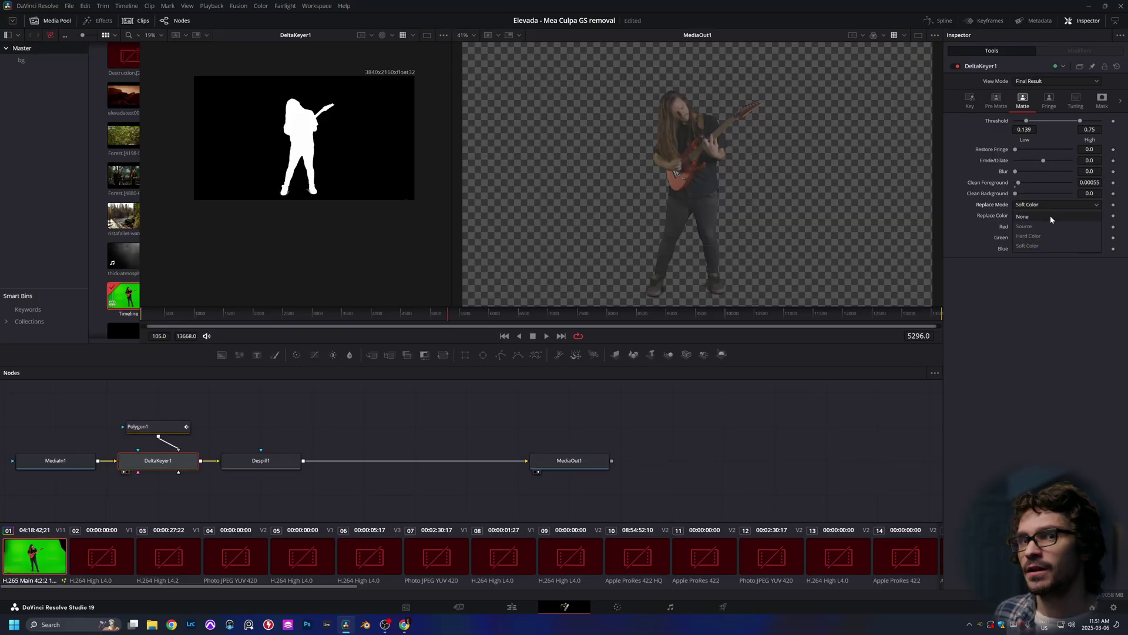
pyautogui.click(1038, 227)
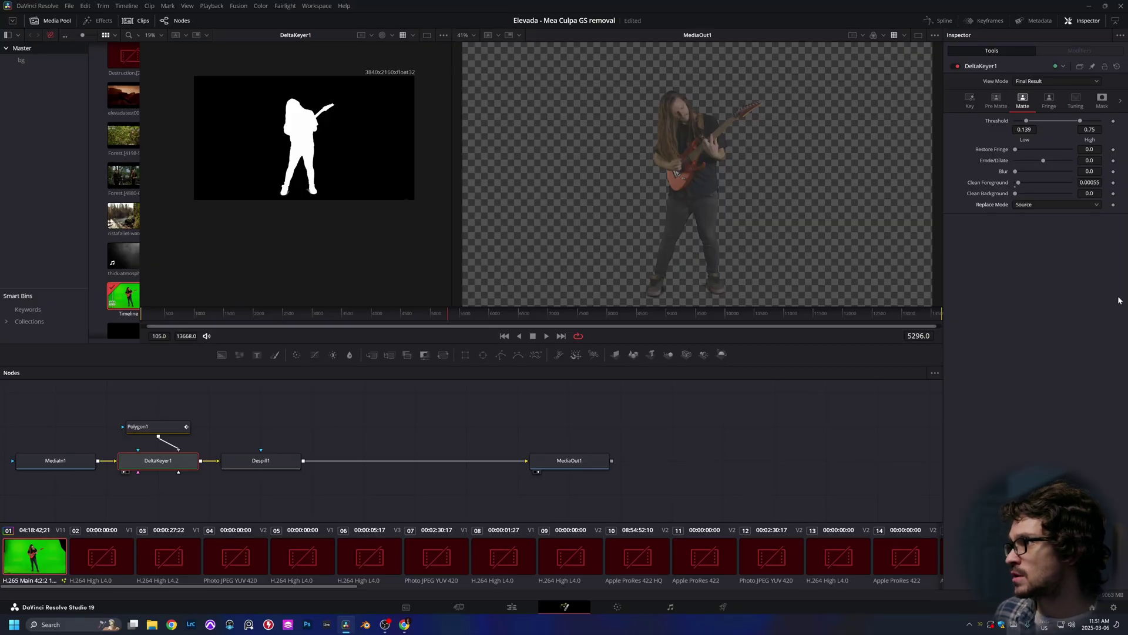
pyautogui.click(261, 460)
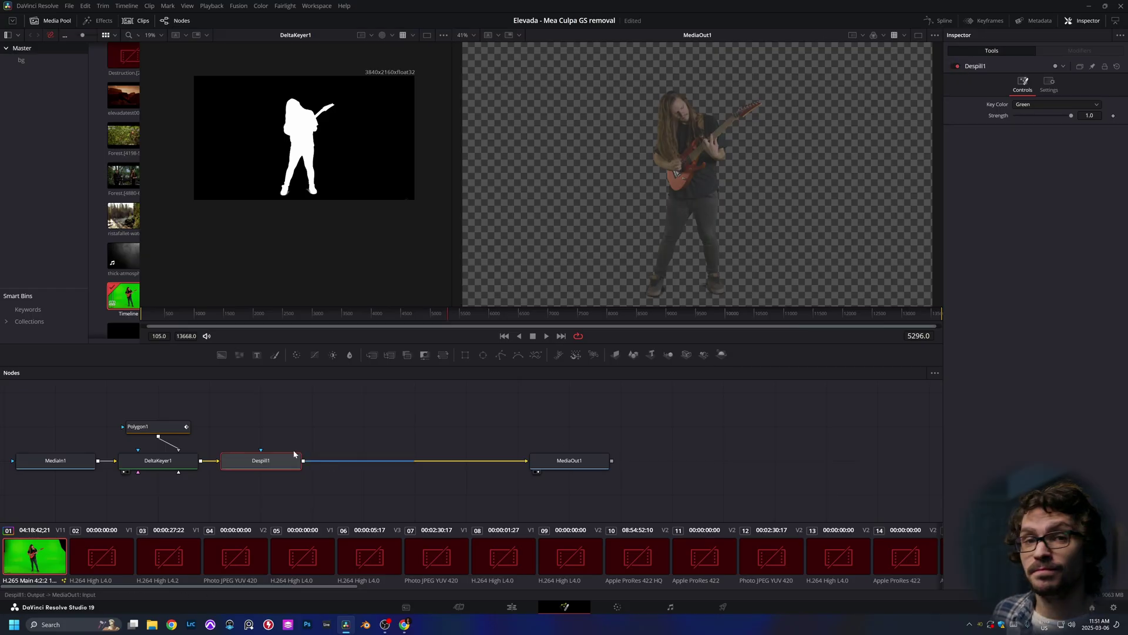
# Return to the Edit page and look over the stacked video and audio tracks of Timeline 1.
pyautogui.hotkey('shift', '4')
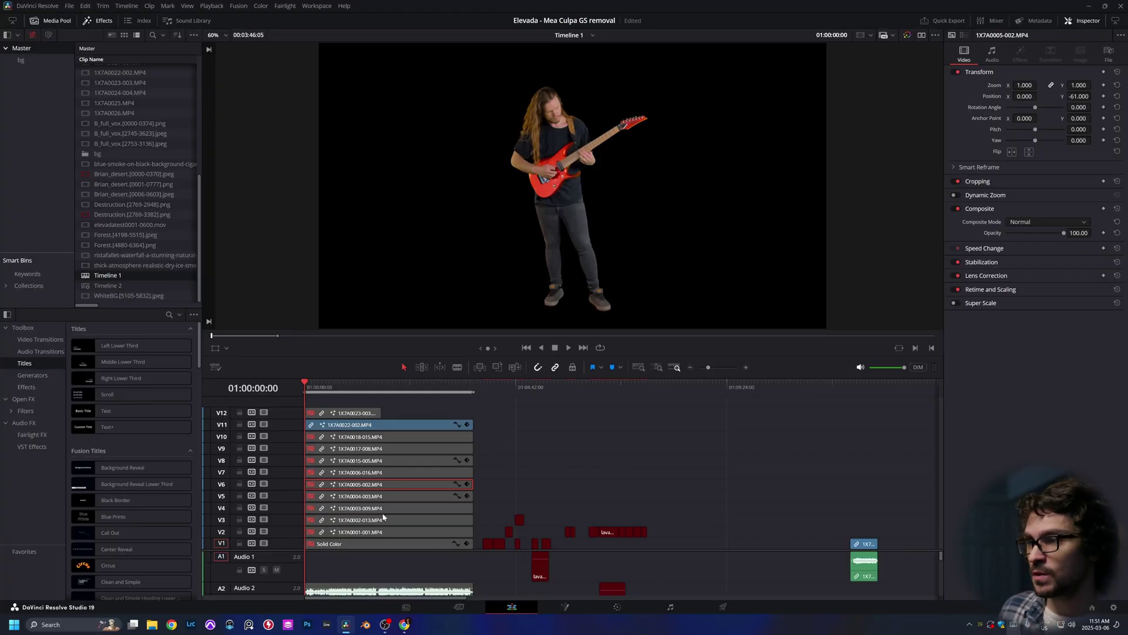
pyautogui.scroll(5, 358, 515)
pyautogui.scroll(-6, 338, 570)
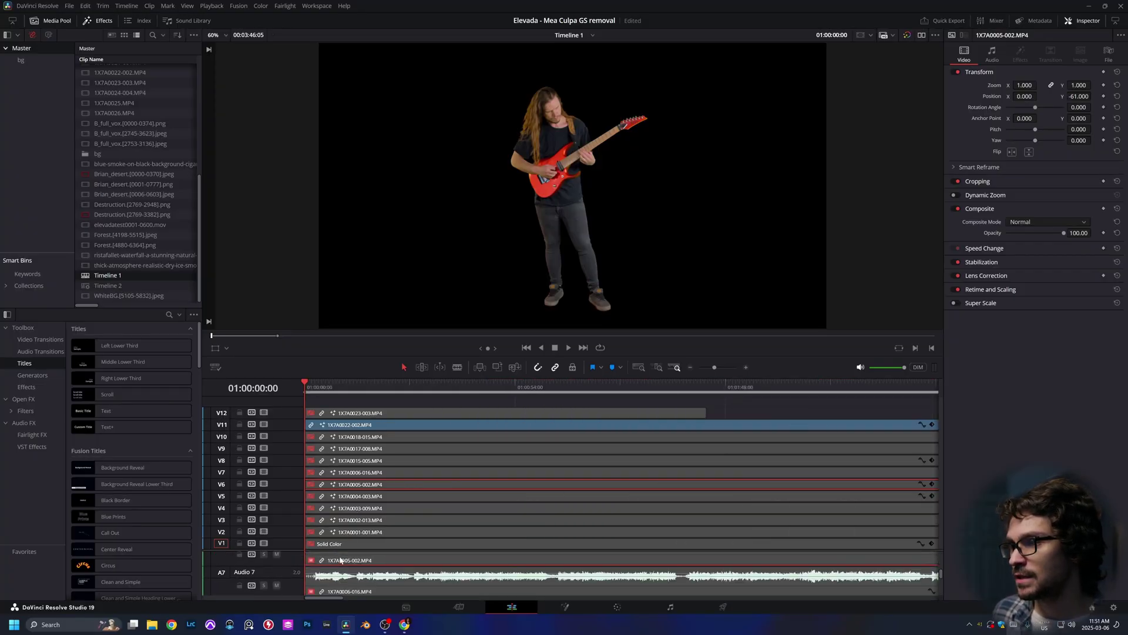
pyautogui.moveTo(342, 550); pyautogui.dragTo(347, 402)
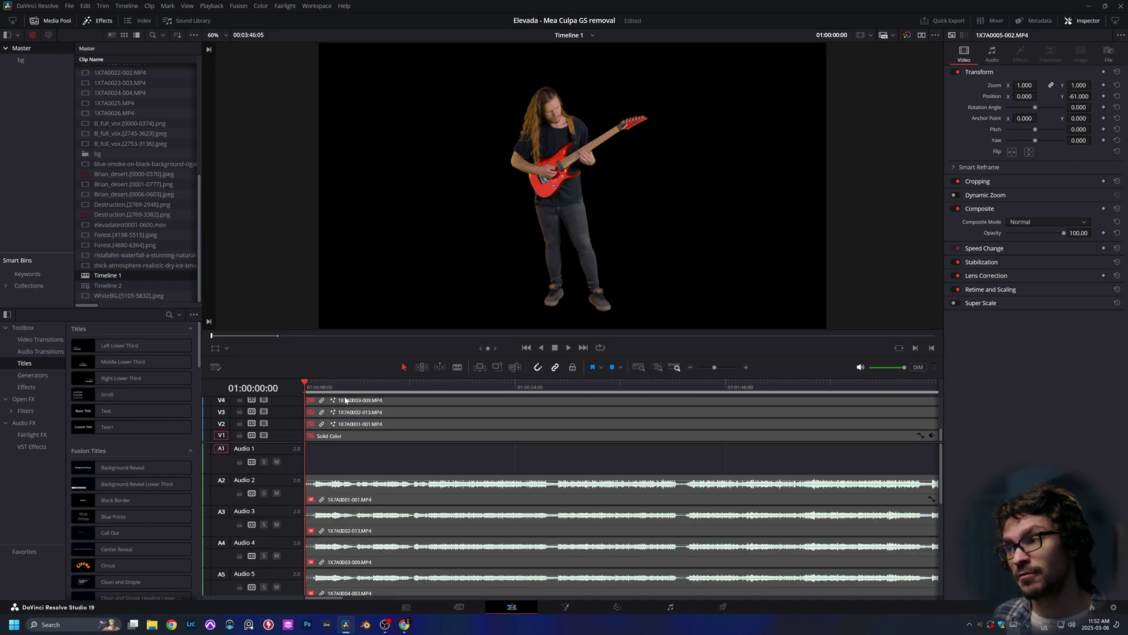
# On the Deliver page, set the render format to PNG and enable Export Alpha.
pyautogui.click(723, 606)
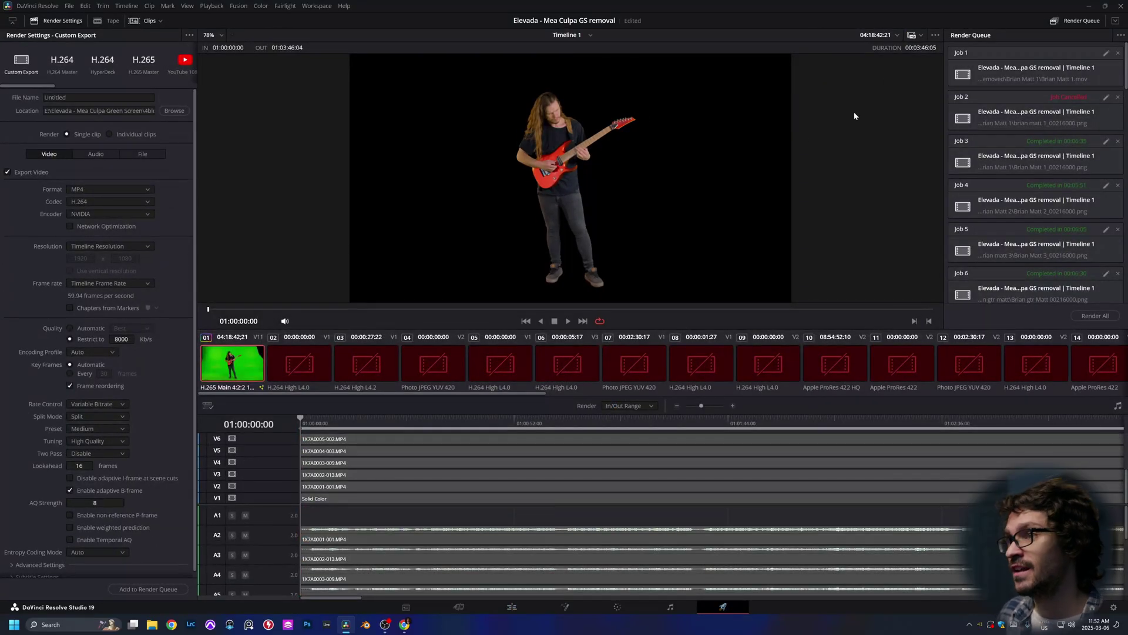
pyautogui.hotkey('shift', '6')
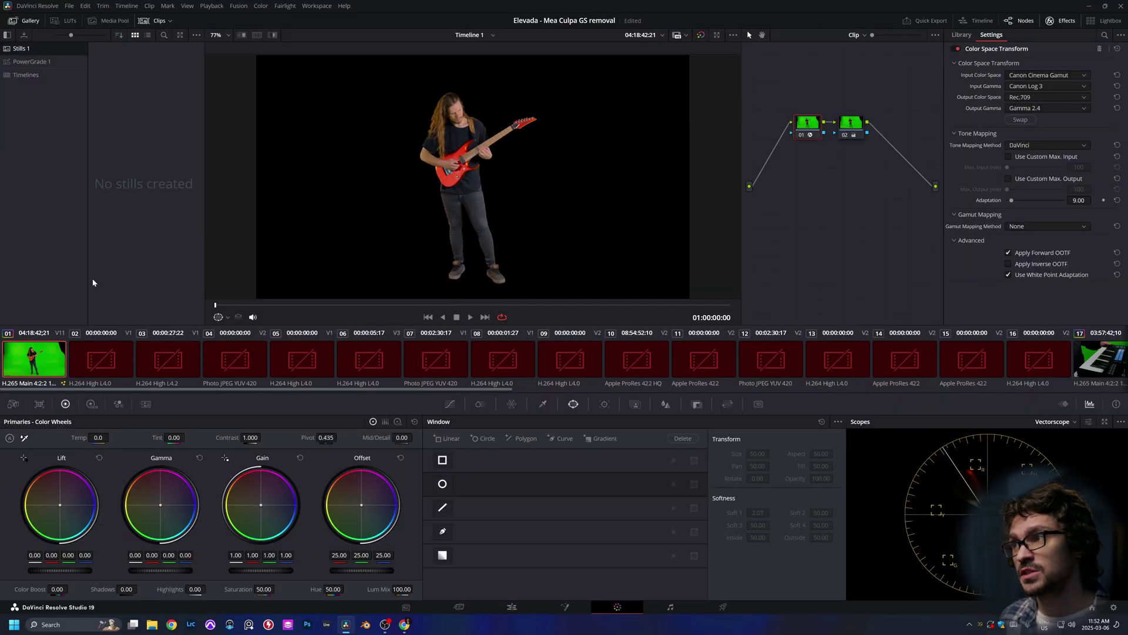
pyautogui.hotkey('shift', '8')
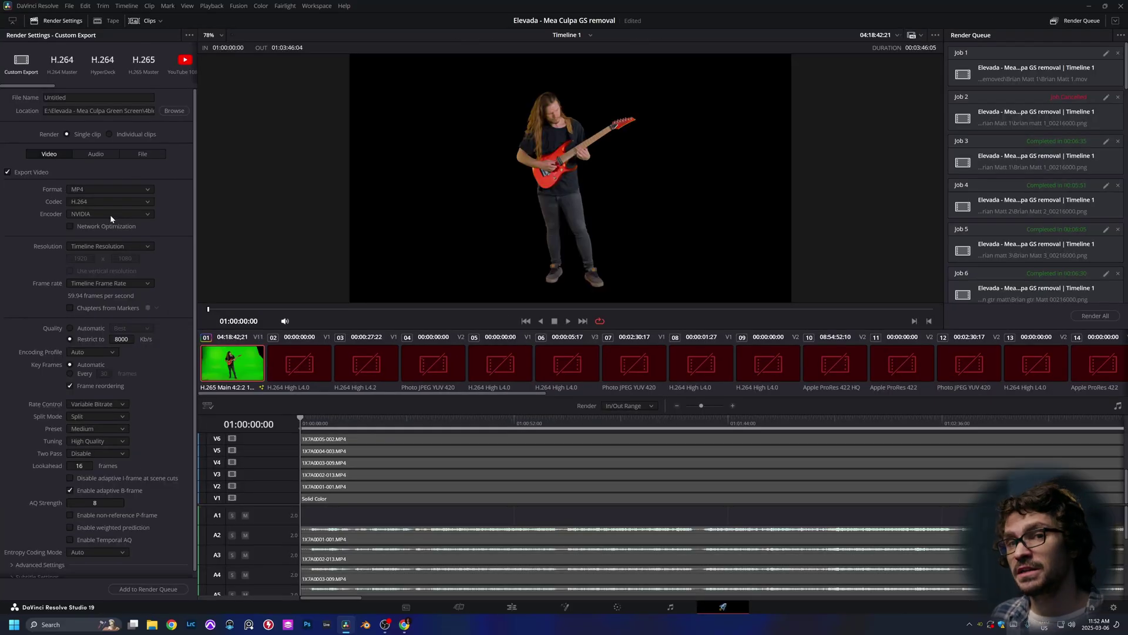
pyautogui.click(105, 189)
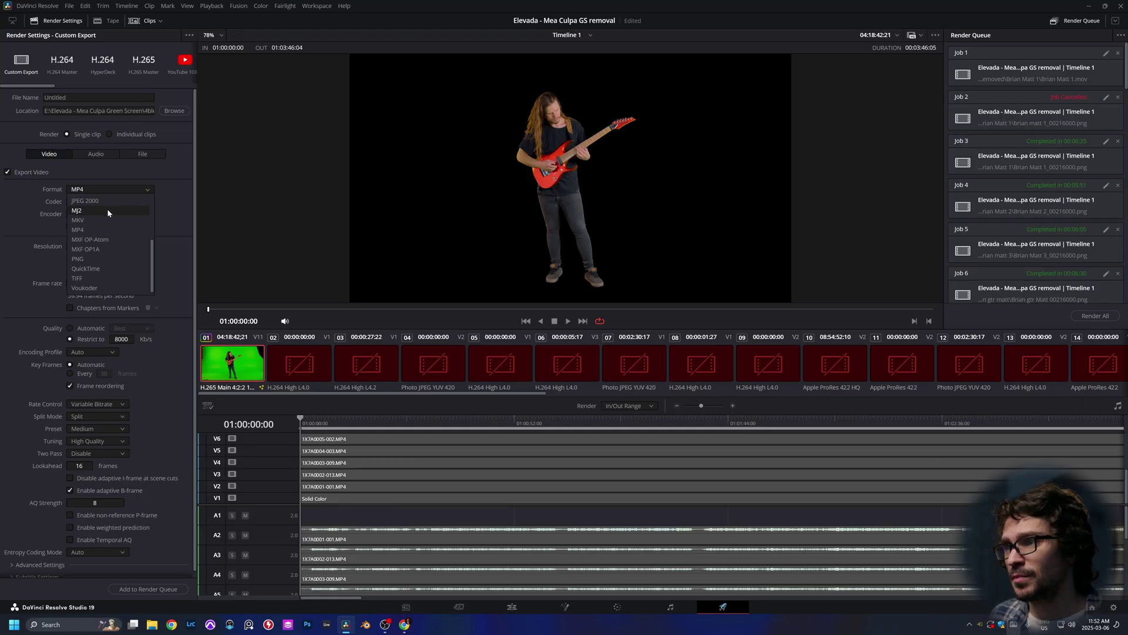
pyautogui.click(84, 258)
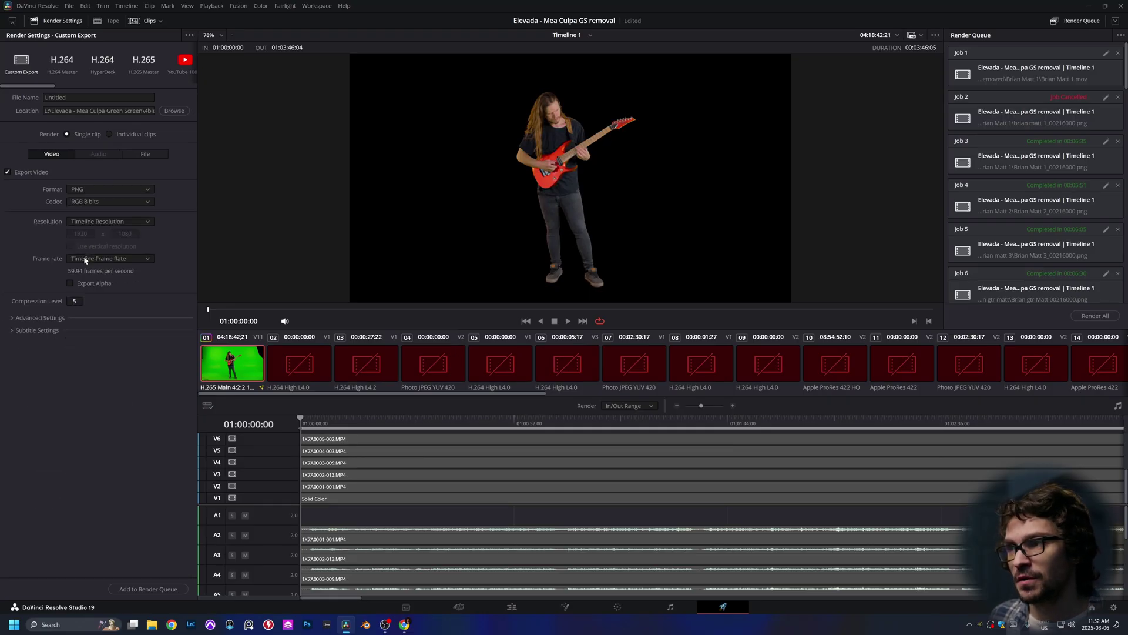
pyautogui.click(70, 283)
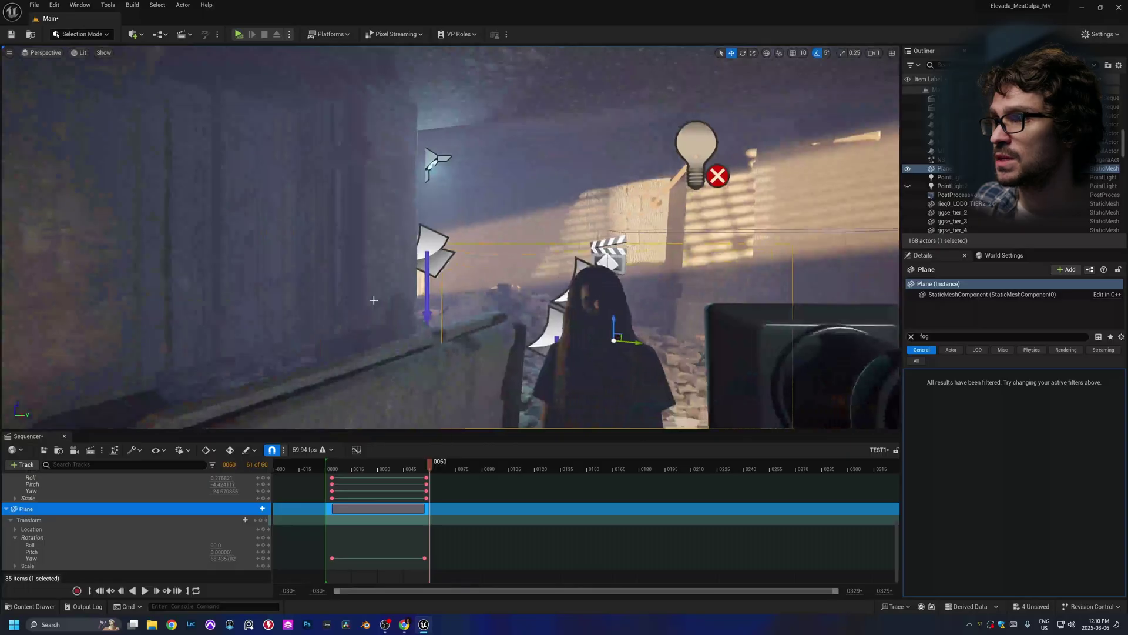
# Switch to Unreal Engine and open a free Limestone Rocks listing from a Fab search for rocks.
pyautogui.hotkey('ctrl', 'space')
pyautogui.click(66, 406)
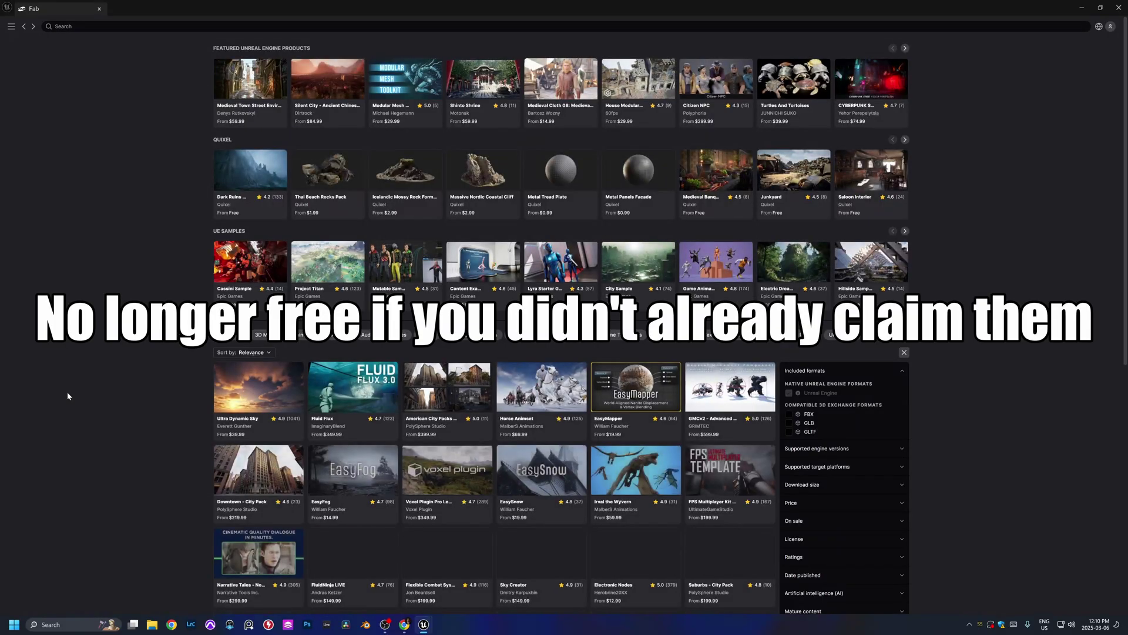
pyautogui.click(834, 505)
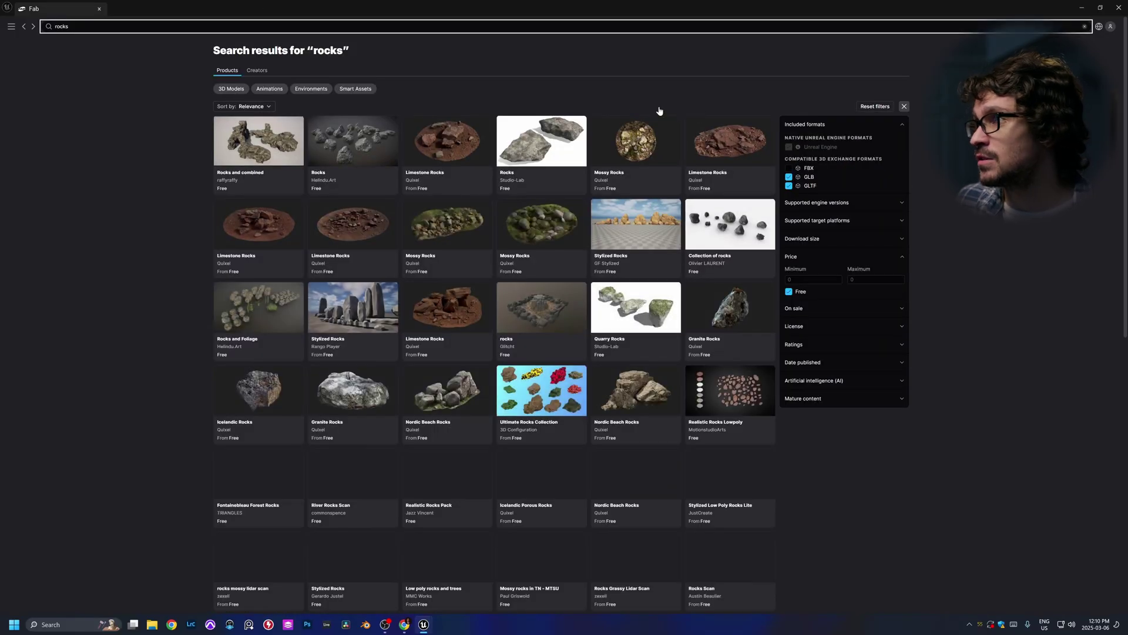
pyautogui.click(425, 153)
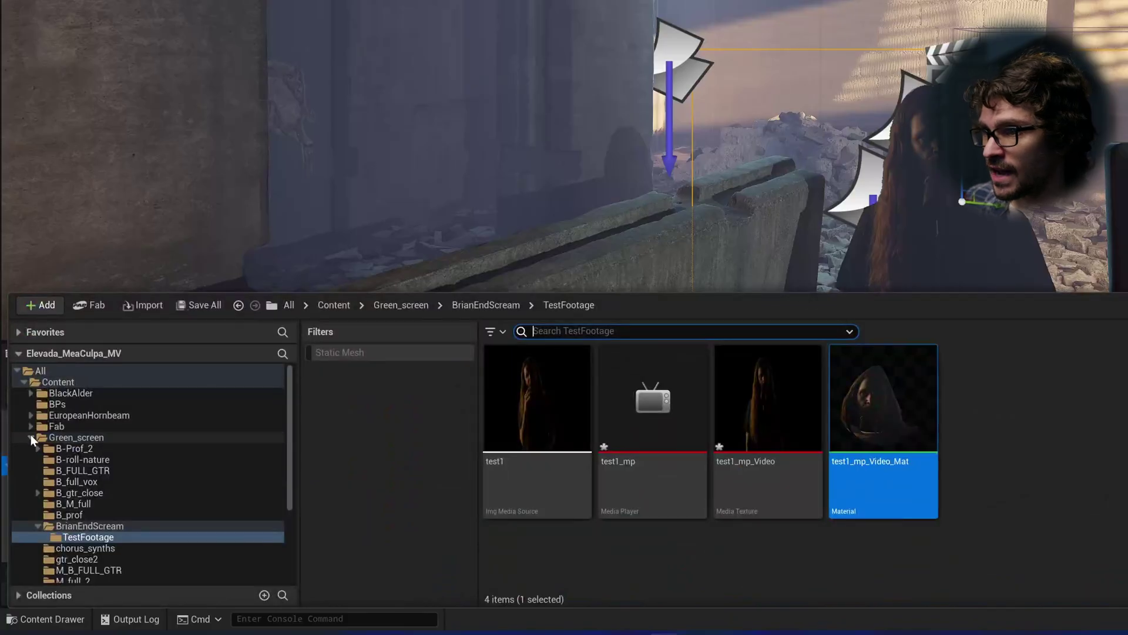
# Collapse the Green_screen folder in the project content and expand the Fab folder.
pyautogui.click(30, 436)
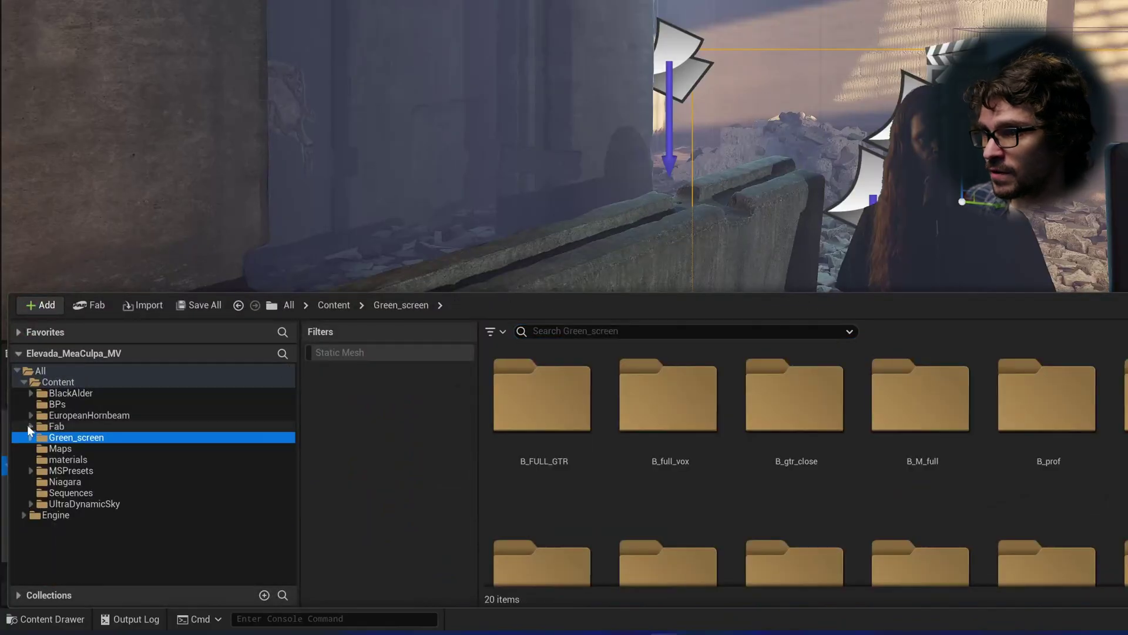
pyautogui.click(30, 426)
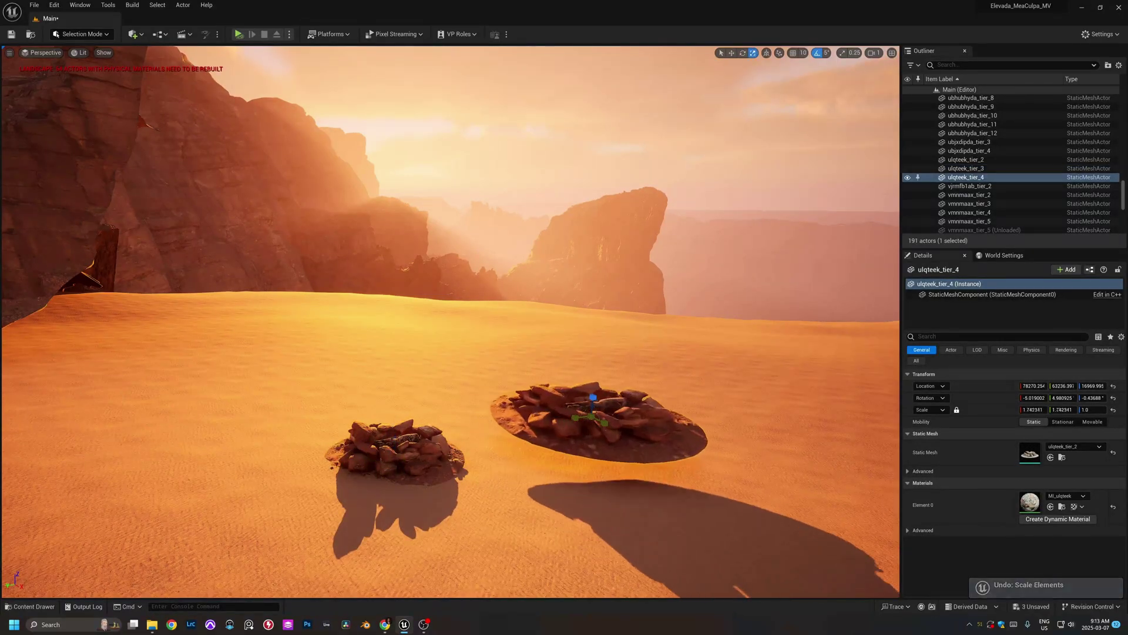
# Enlarge the floating campfire rock pile above the sand and place another Fab asset in the scene.
pyautogui.moveTo(591, 416); pyautogui.dragTo(674, 328)
pyautogui.press('w')
pyautogui.hotkey('ctrl', 'space')
pyautogui.hotkey('ctrl', 'space')
pyautogui.click(75, 540)
pyautogui.moveTo(638, 465); pyautogui.dragTo(323, 327)
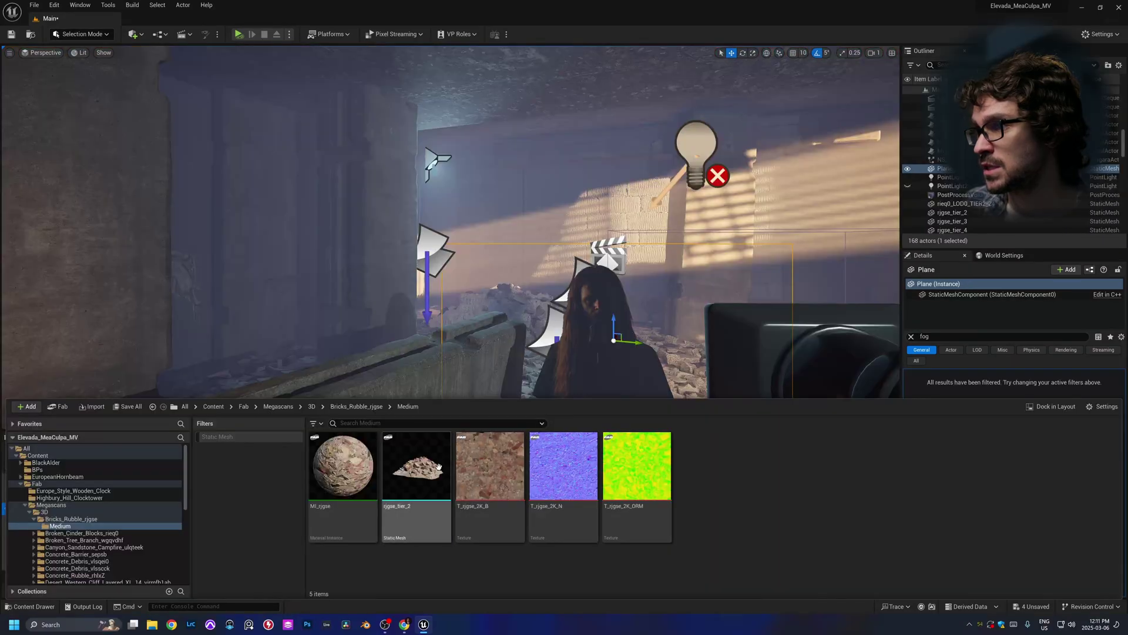
# Place the rjgse_tier_2 brick rubble mesh on the concrete barrier and adjust its scale.
pyautogui.moveTo(437, 467); pyautogui.dragTo(403, 357)
pyautogui.click(515, 308)
pyautogui.click(361, 358)
pyautogui.press('r')
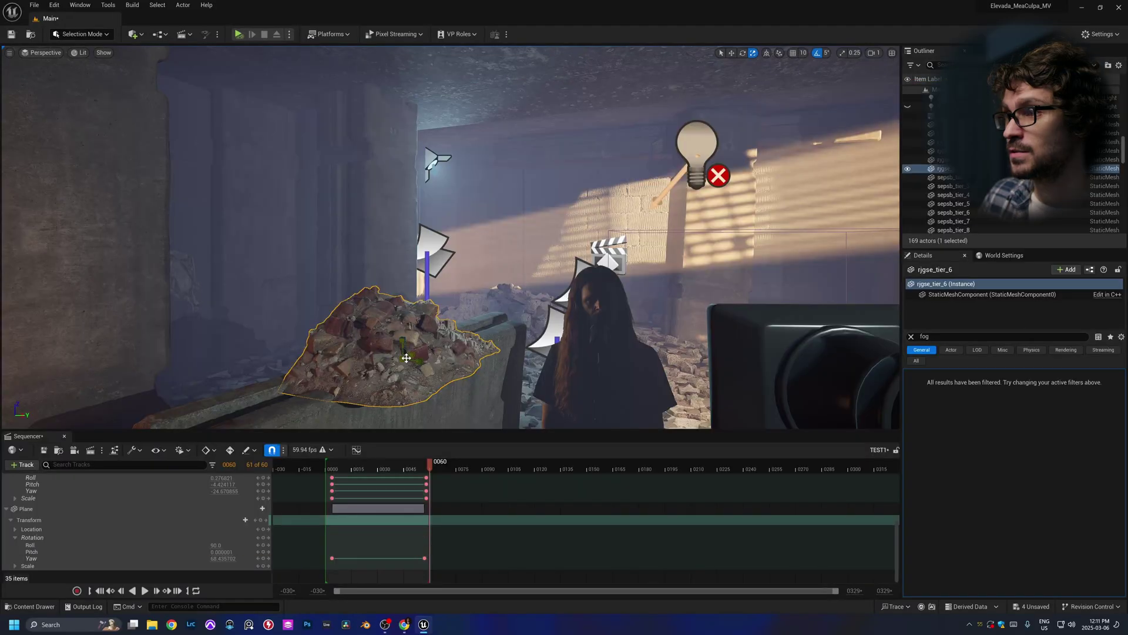
pyautogui.moveTo(406, 358); pyautogui.dragTo(419, 347)
pyautogui.press('w')
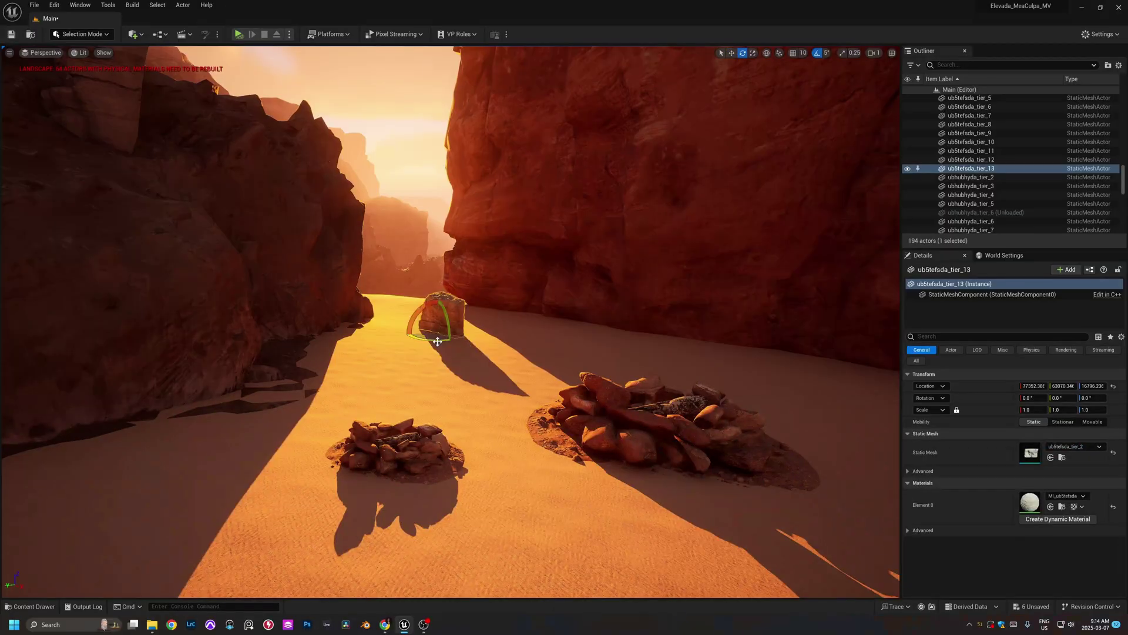
# Position the ub5tefsda rock on the sand between the canyon walls and set its scale to 5.
pyautogui.moveTo(437, 341); pyautogui.dragTo(455, 338)
pyautogui.press('w')
pyautogui.moveTo(455, 338); pyautogui.dragTo(492, 328)
pyautogui.click(506, 267)
pyautogui.moveTo(506, 267)
pyautogui.mouseDown()
pyautogui.moveTo(403, 265)
pyautogui.moveTo(293, 213)
pyautogui.moveTo(444, 209)
pyautogui.moveTo(471, 283)
pyautogui.mouseUp()
pyautogui.press('r')
pyautogui.press('w')
pyautogui.click(1031, 409)
pyautogui.write('5')
pyautogui.press('Return')
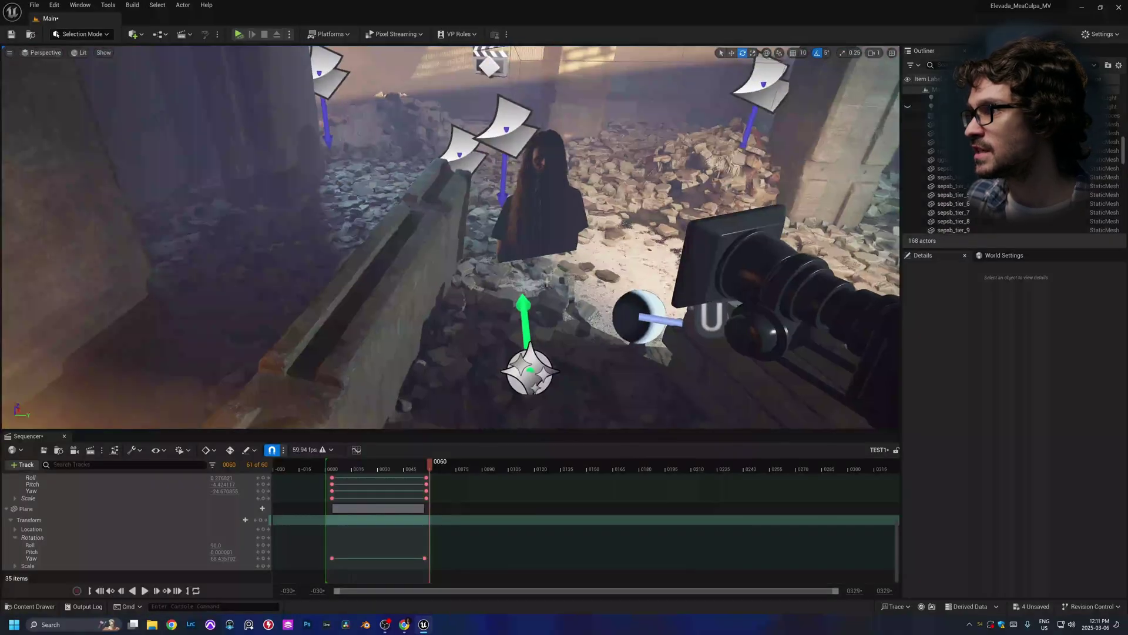
# Toggle the visibility of the MI_sgeoahup decal on the rubble-covered floor.
pyautogui.moveTo(547, 281); pyautogui.dragTo(682, 221)
pyautogui.click(908, 151)
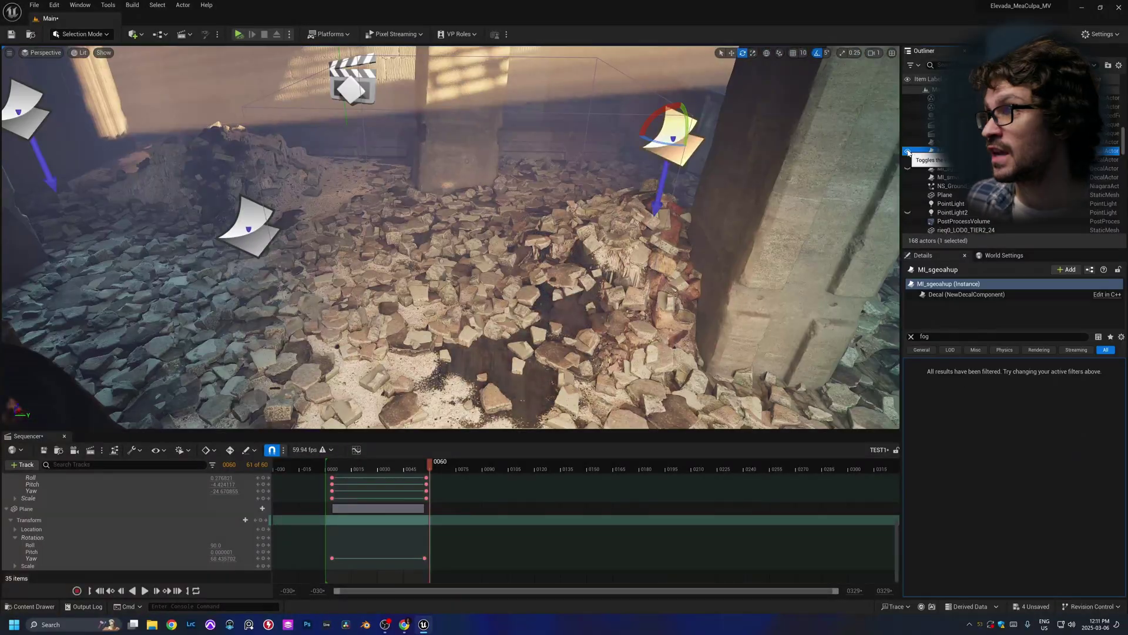
# Create an Img Media Source named test1 in the TestFootage folder.
pyautogui.doubleClick(324, 472)
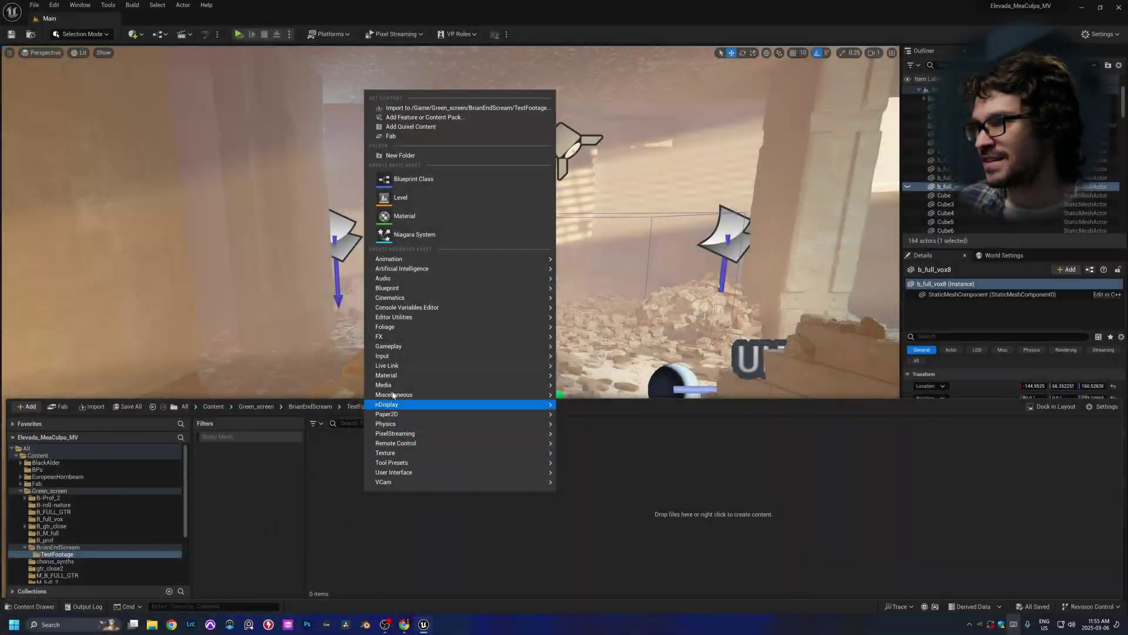
pyautogui.moveTo(395, 388)
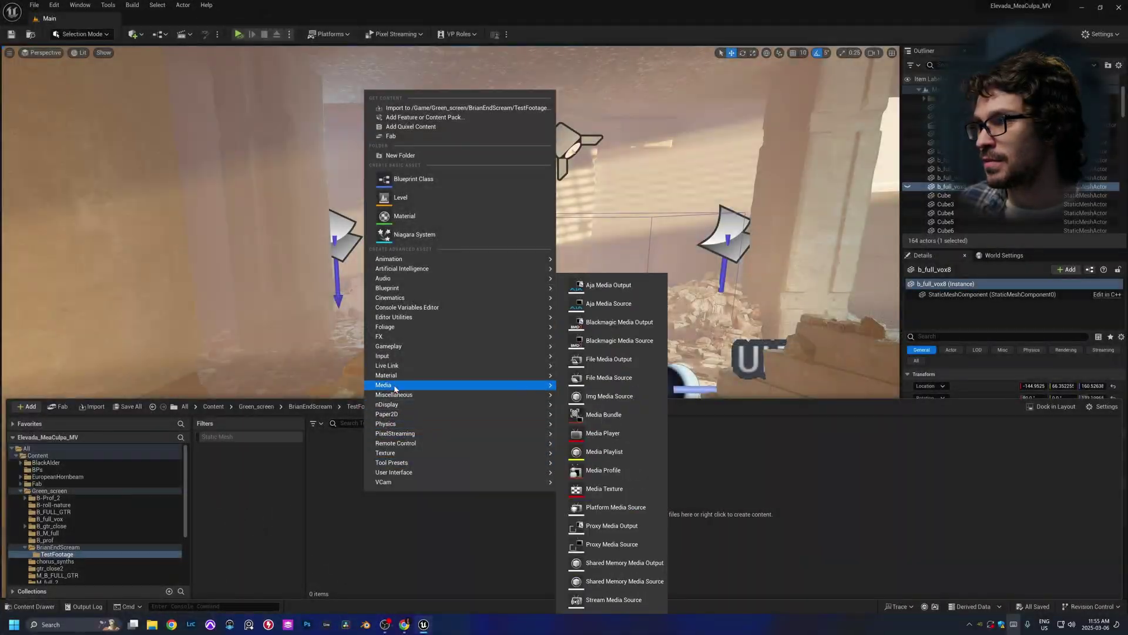
pyautogui.click(606, 397)
pyautogui.write('test1')
pyautogui.press('Return')
# Point test1's sequence path to the first PNG frame of the keyed footage and override its frame rate to 59.94 fps.
pyautogui.doubleClick(335, 482)
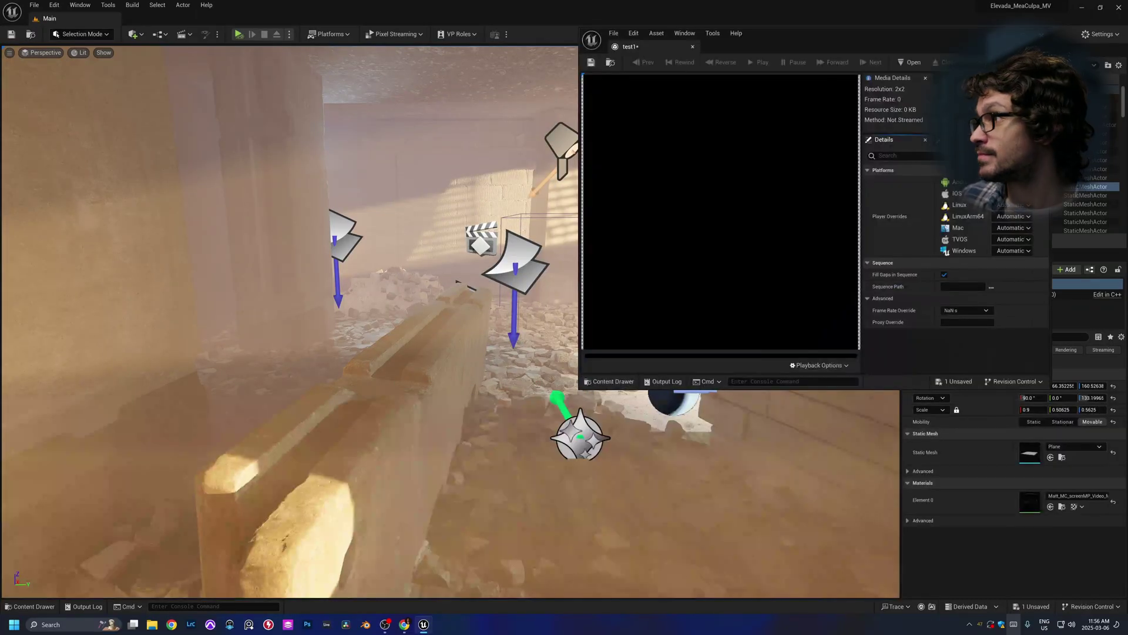
pyautogui.click(990, 287)
pyautogui.click(688, 107)
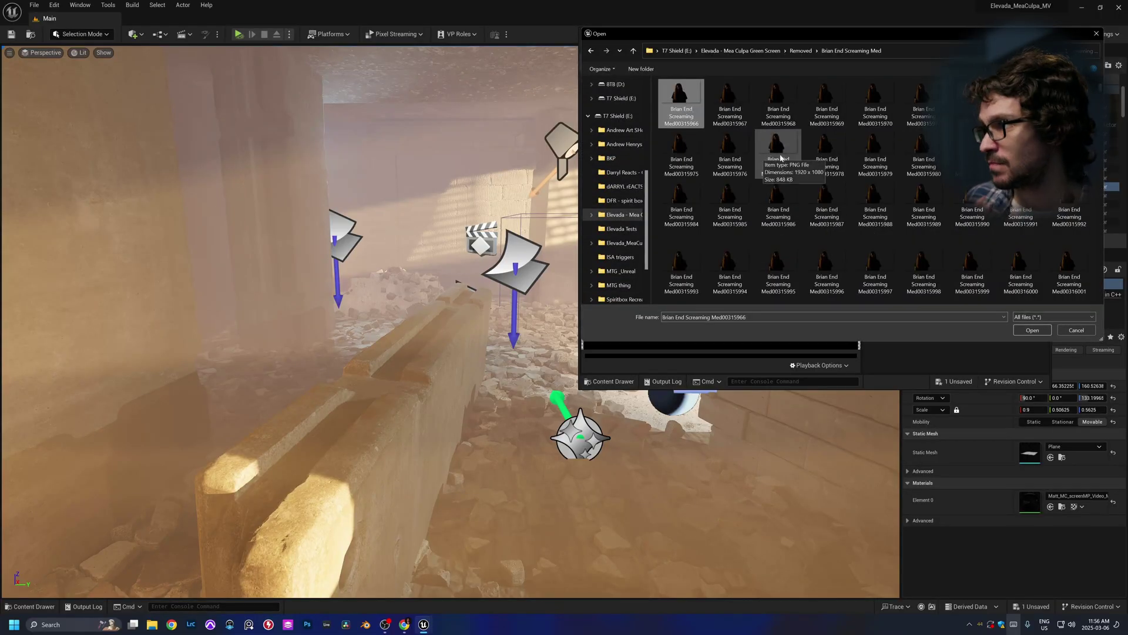
pyautogui.click(1028, 331)
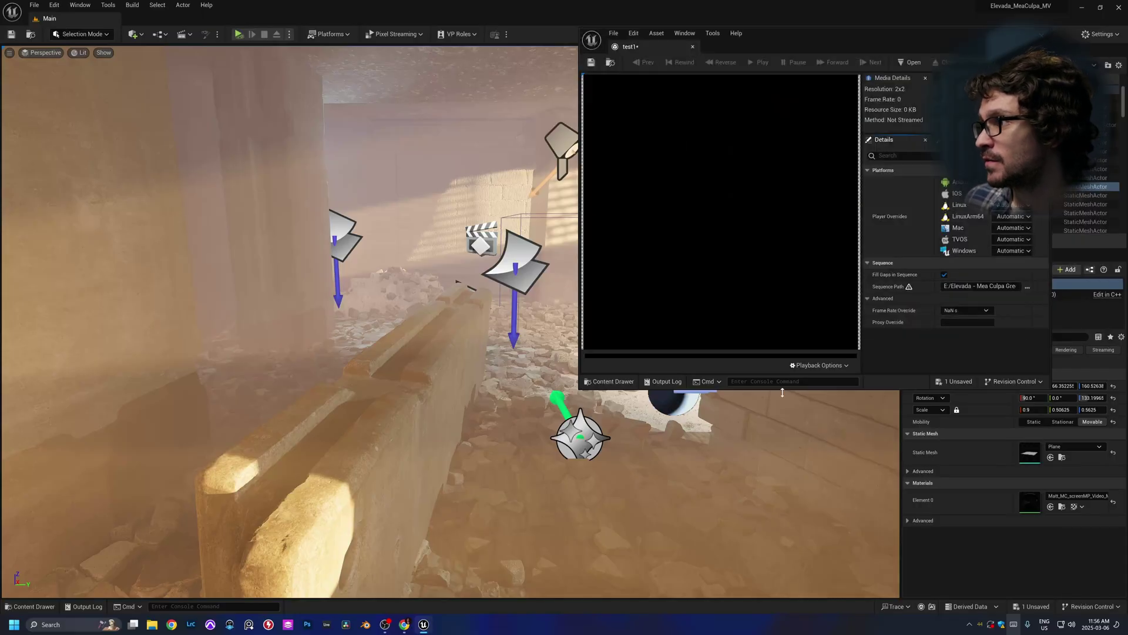
pyautogui.click(967, 311)
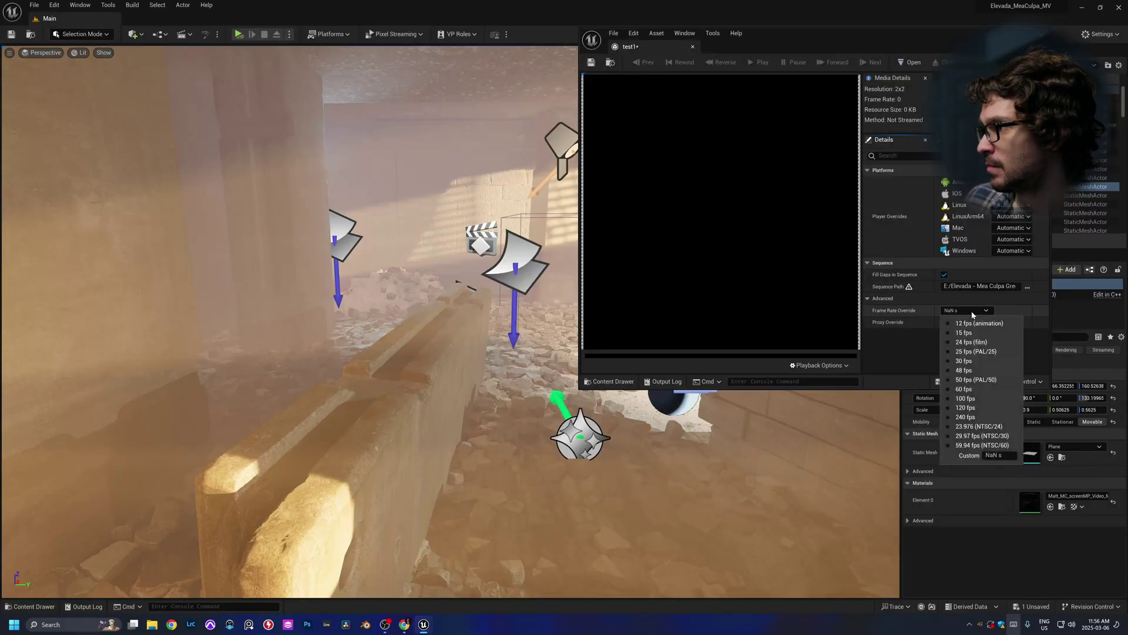
pyautogui.click(984, 446)
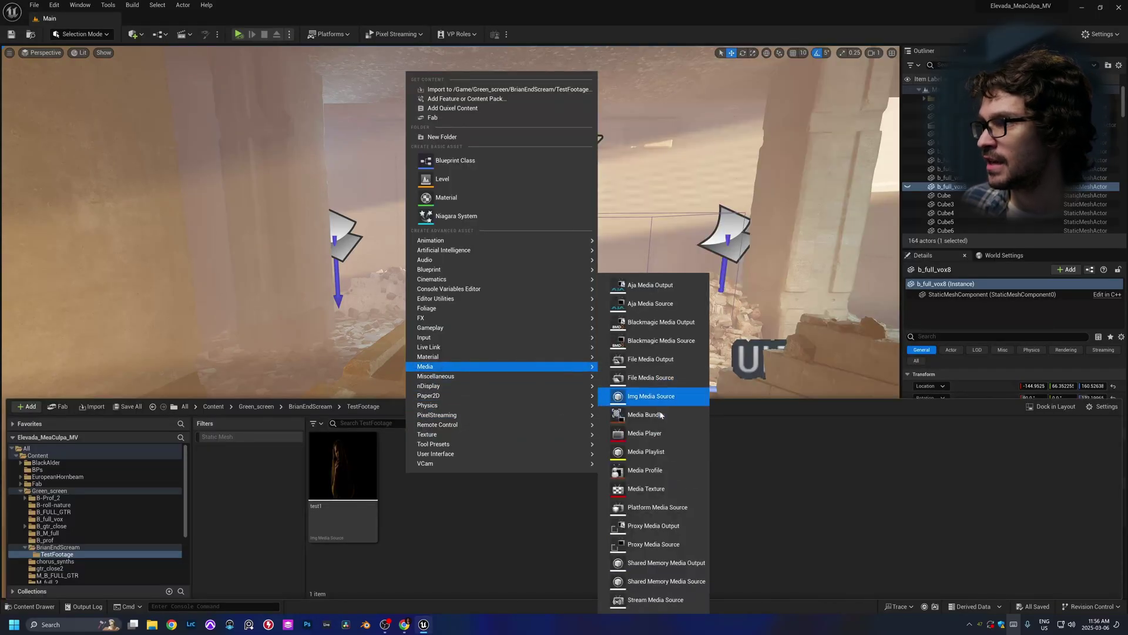
# Create a Media Player named test1_mp together with a video output MediaTexture asset.
pyautogui.click(647, 433)
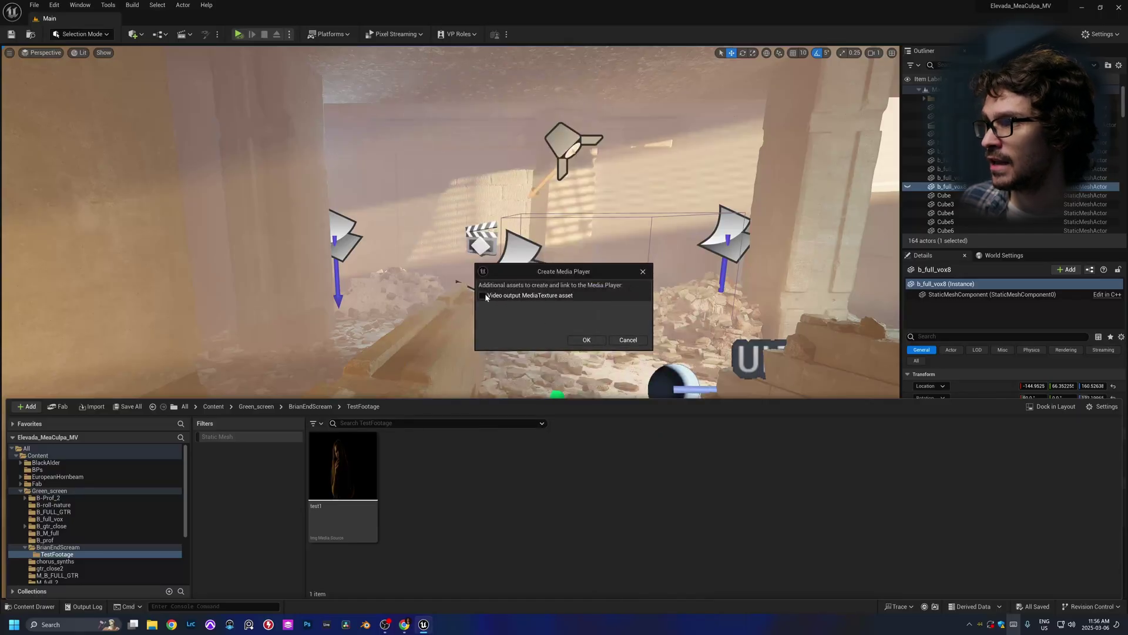
pyautogui.click(604, 341)
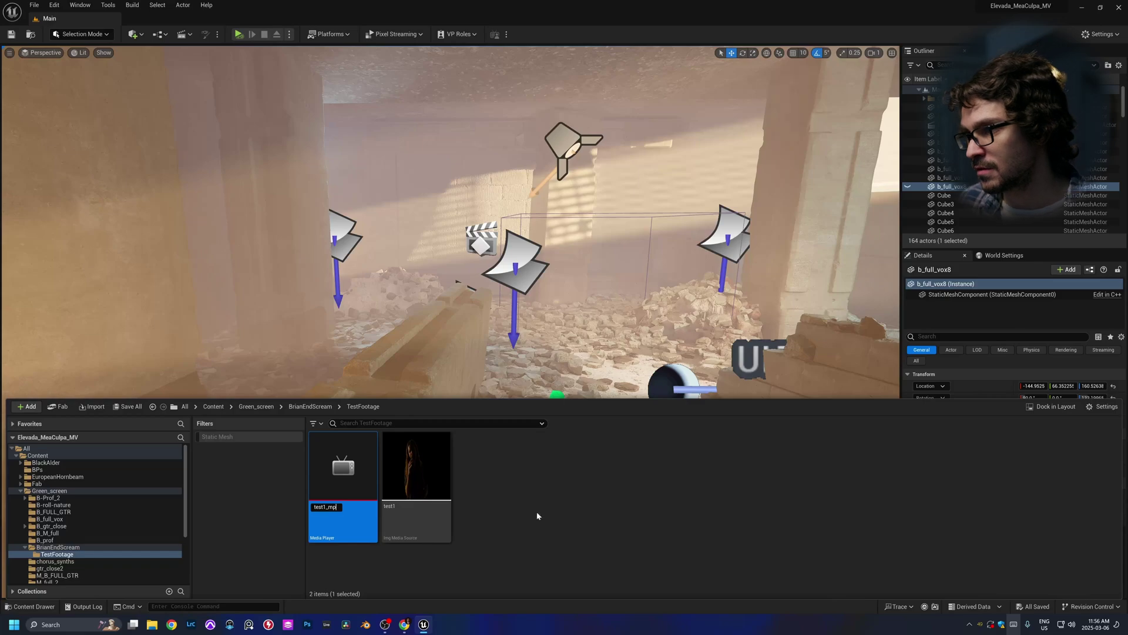
pyautogui.press('Return')
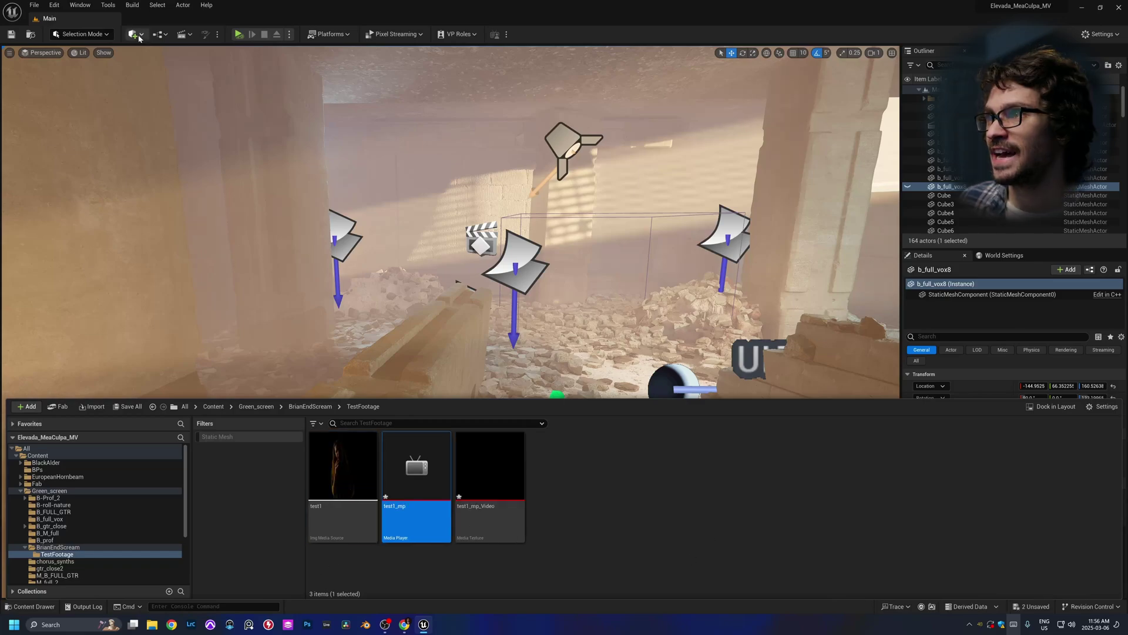
# Add a Plane shape to the level and apply the test1_mp_Video media texture to it.
pyautogui.click(134, 34)
pyautogui.moveTo(164, 129)
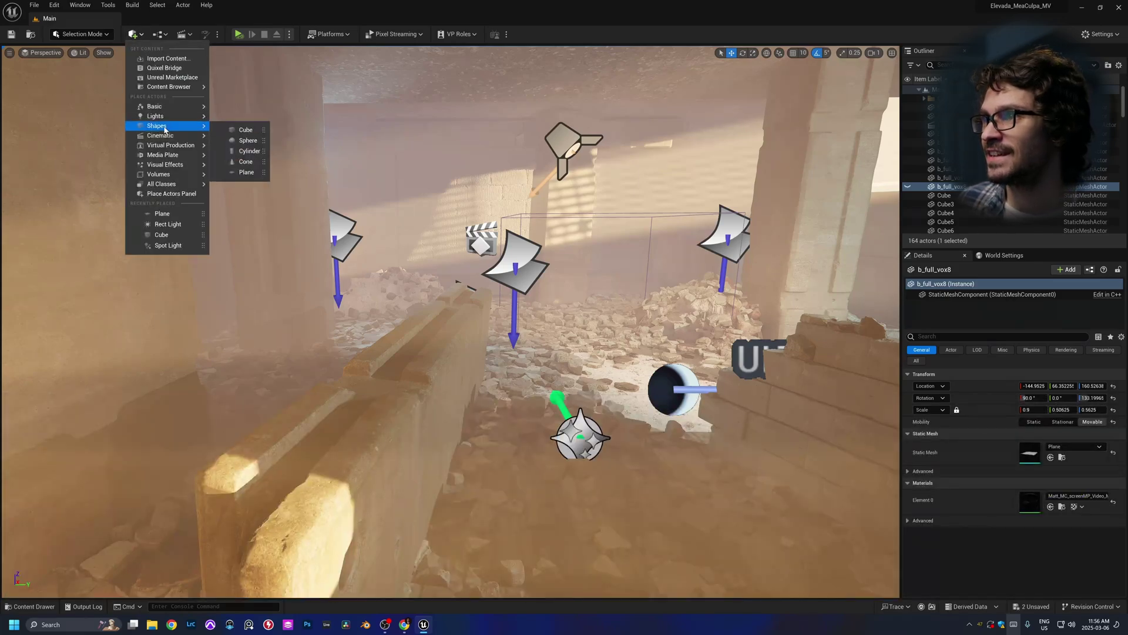
pyautogui.click(246, 172)
pyautogui.hotkey('ctrl', 'space')
pyautogui.moveTo(497, 477); pyautogui.dragTo(569, 298)
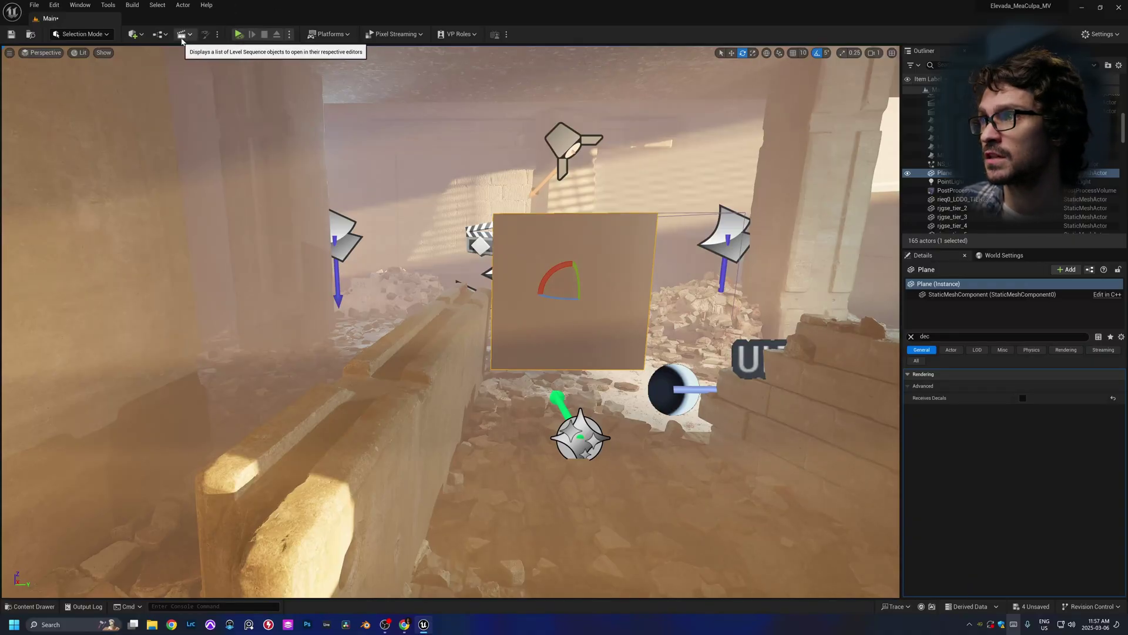
# Add a level sequence named TEST1 and set its display rate to 59.94 fps.
pyautogui.click(182, 37)
pyautogui.click(241, 61)
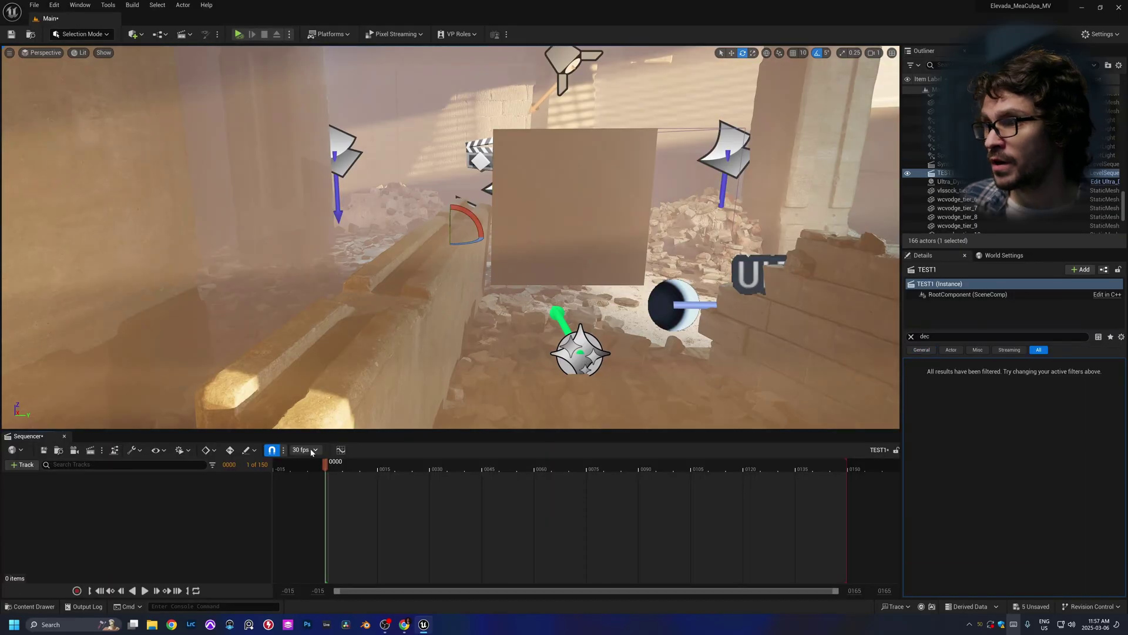
pyautogui.click(305, 450)
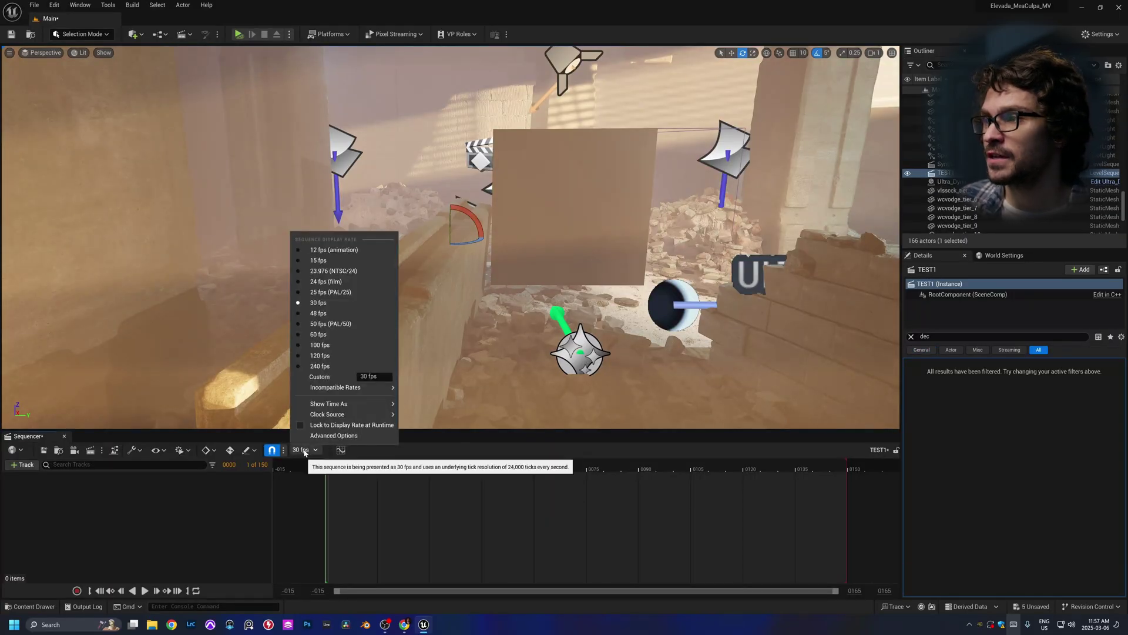
pyautogui.moveTo(334, 387)
pyautogui.click(432, 387)
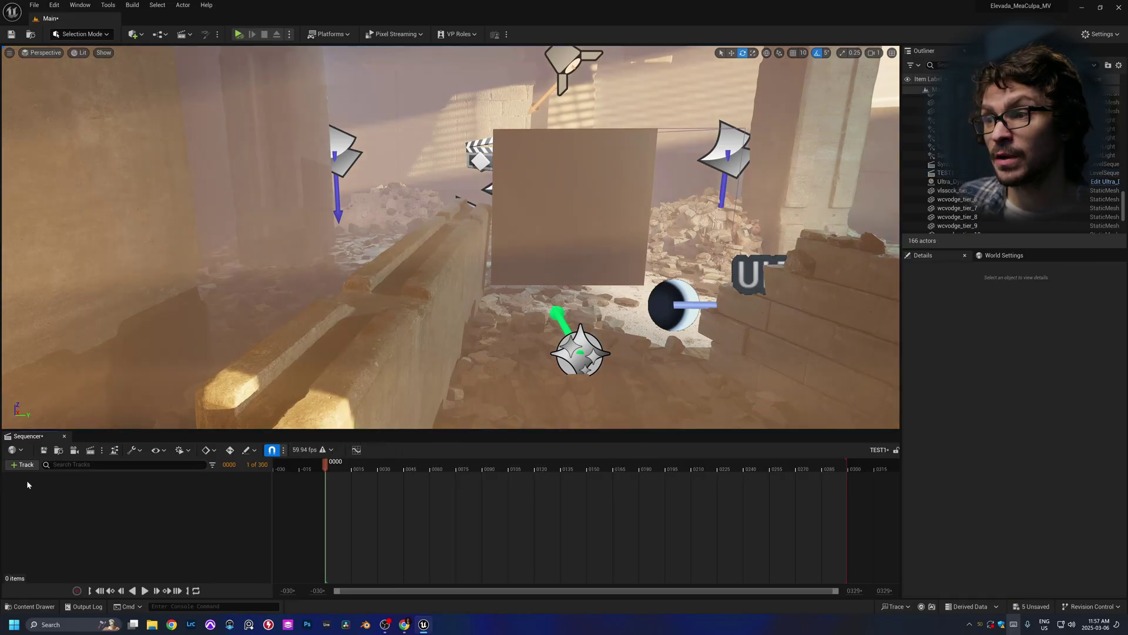
# Add a Media Track to the TEST1 sequence with test1 as its media source.
pyautogui.click(26, 468)
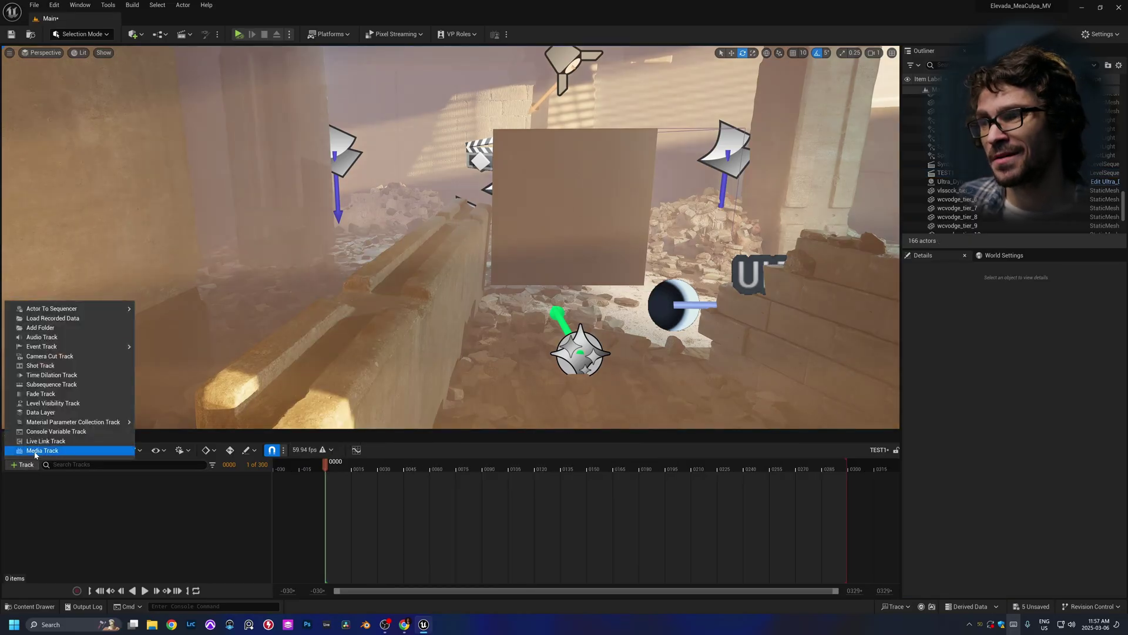
pyautogui.click(29, 451)
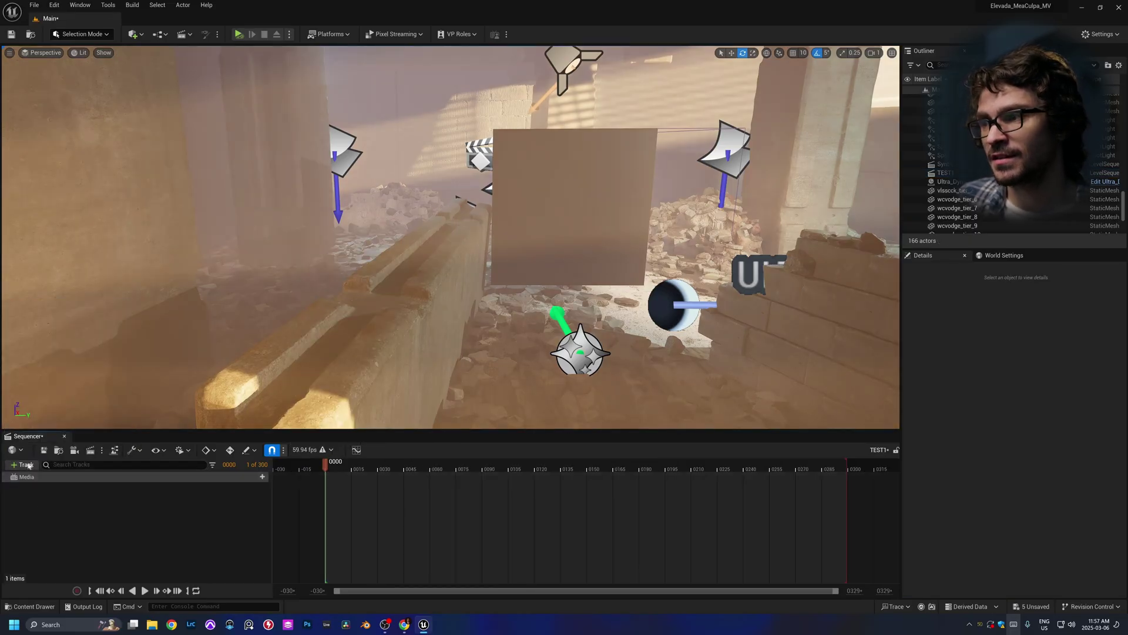
pyautogui.click(262, 478)
pyautogui.moveTo(286, 490)
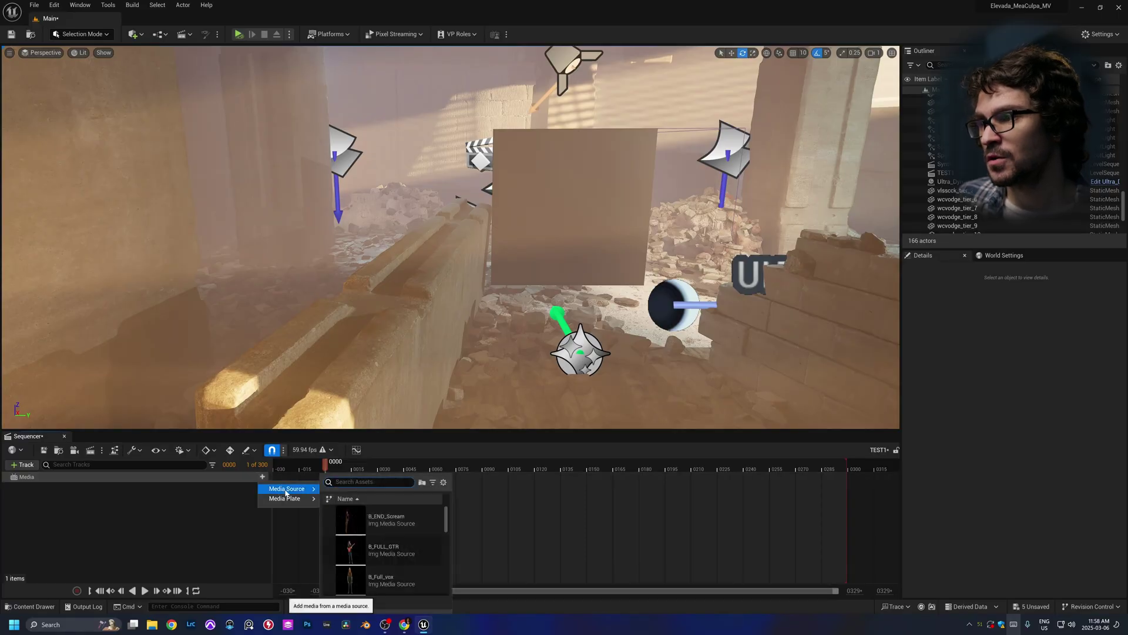
pyautogui.write('te')
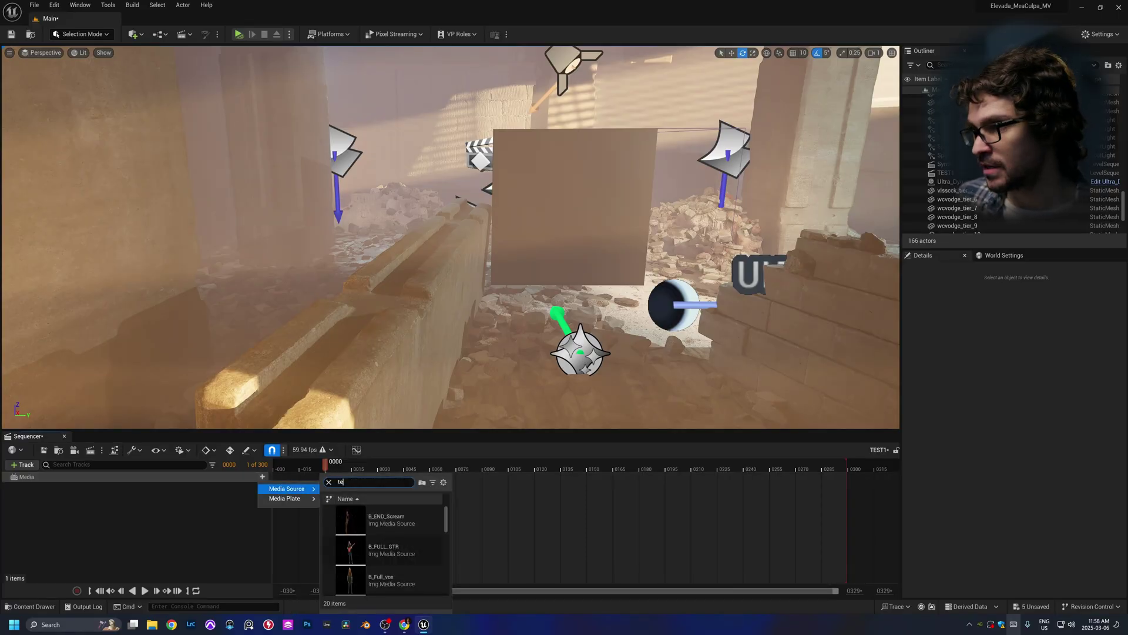
pyautogui.write('st')
pyautogui.click(341, 517)
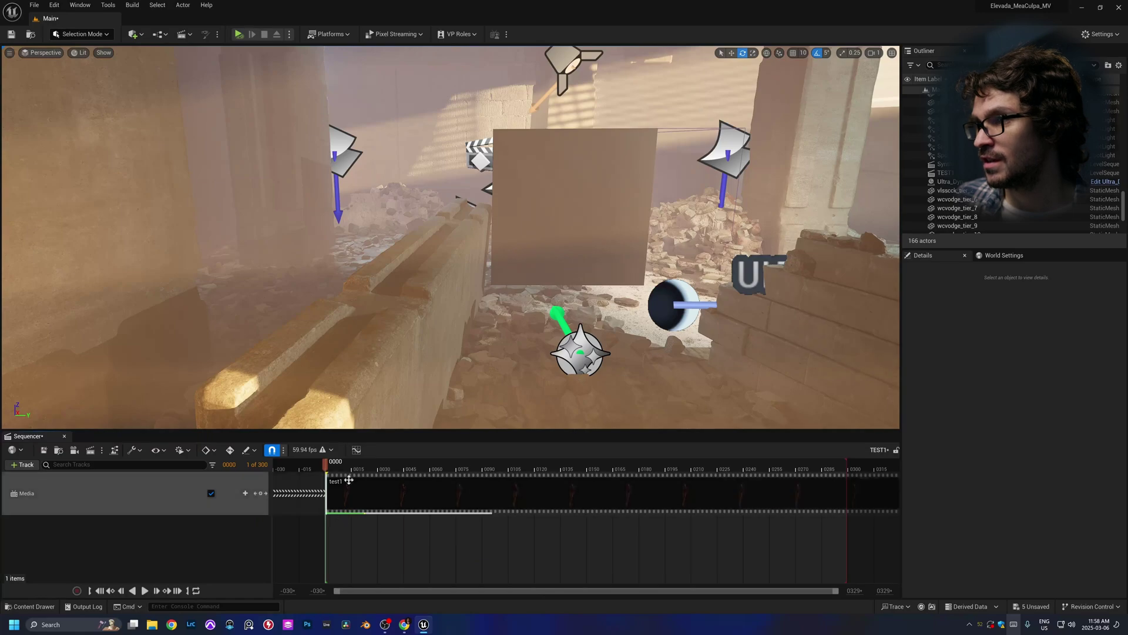
# Assign test1_mp_Video as the test1 clip's media texture and move the playhead to frame 60.
pyautogui.click(411, 467)
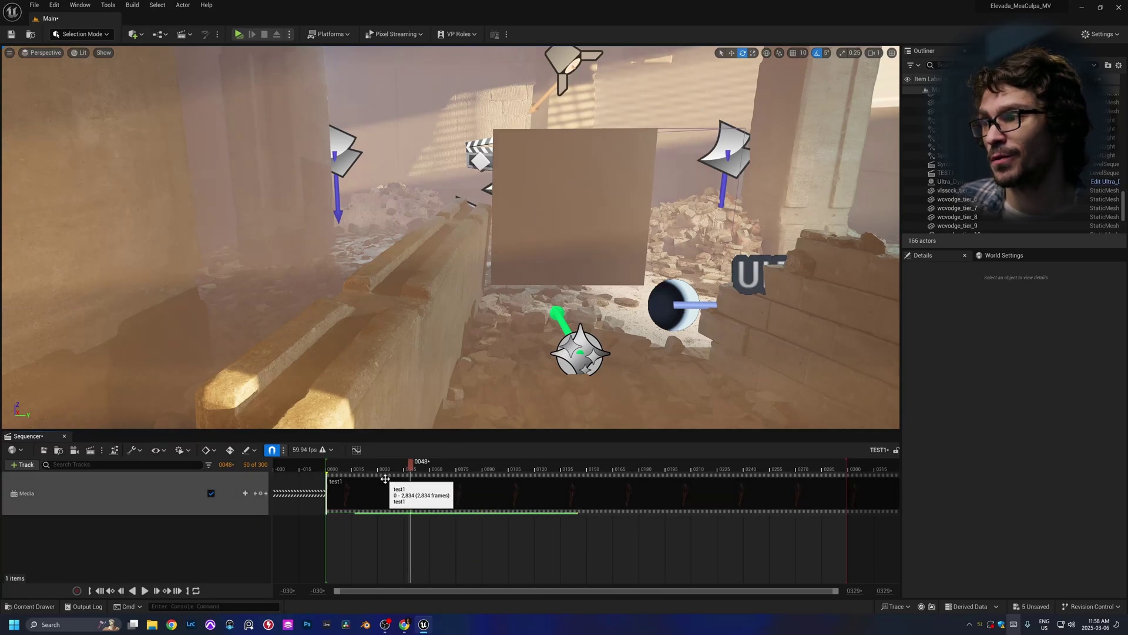
pyautogui.rightClick(385, 479)
pyautogui.moveTo(447, 323)
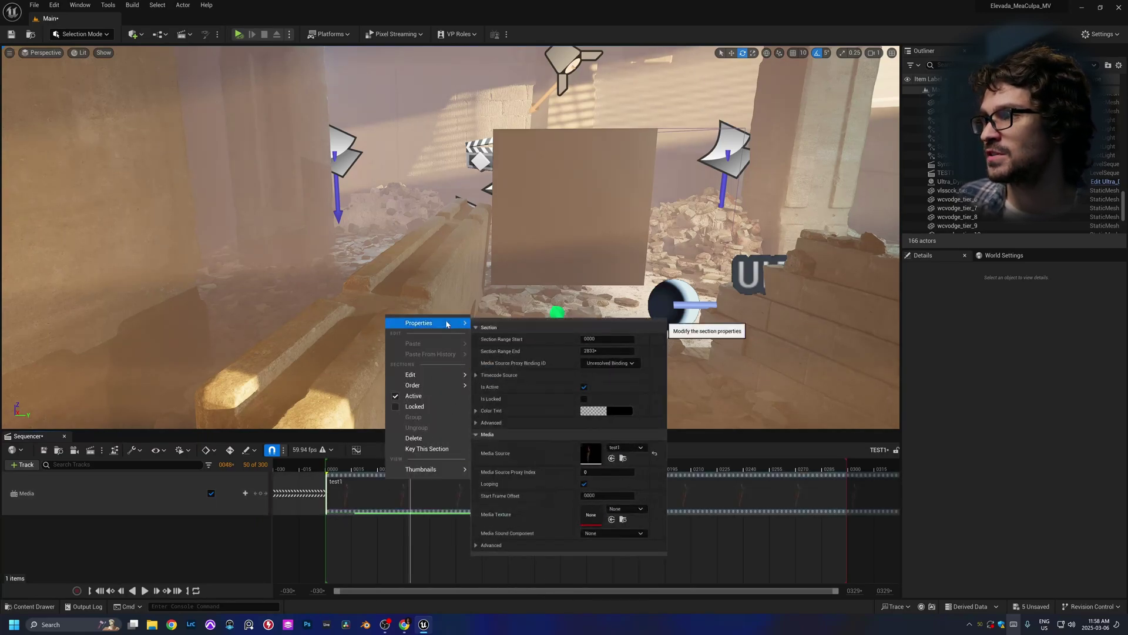
pyautogui.click(627, 509)
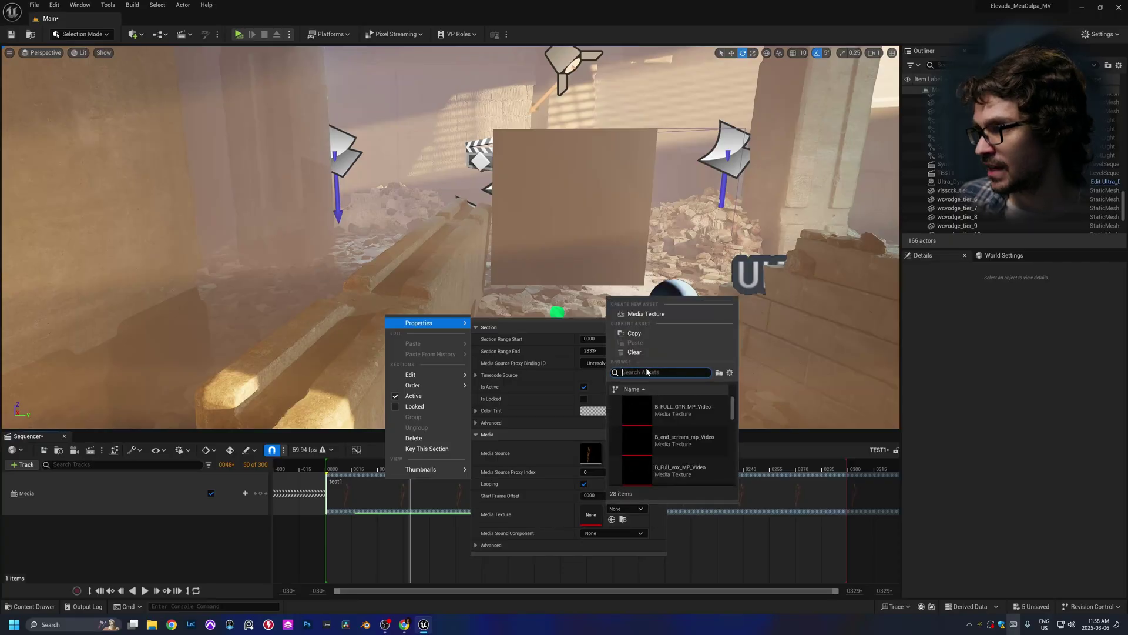
pyautogui.write('test')
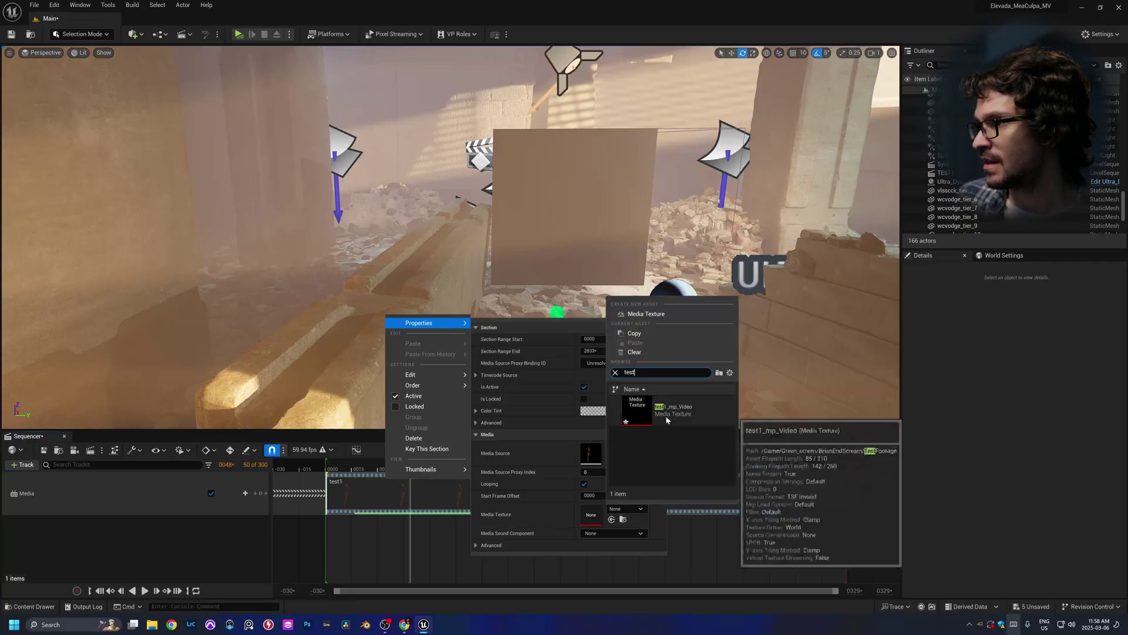
pyautogui.click(667, 418)
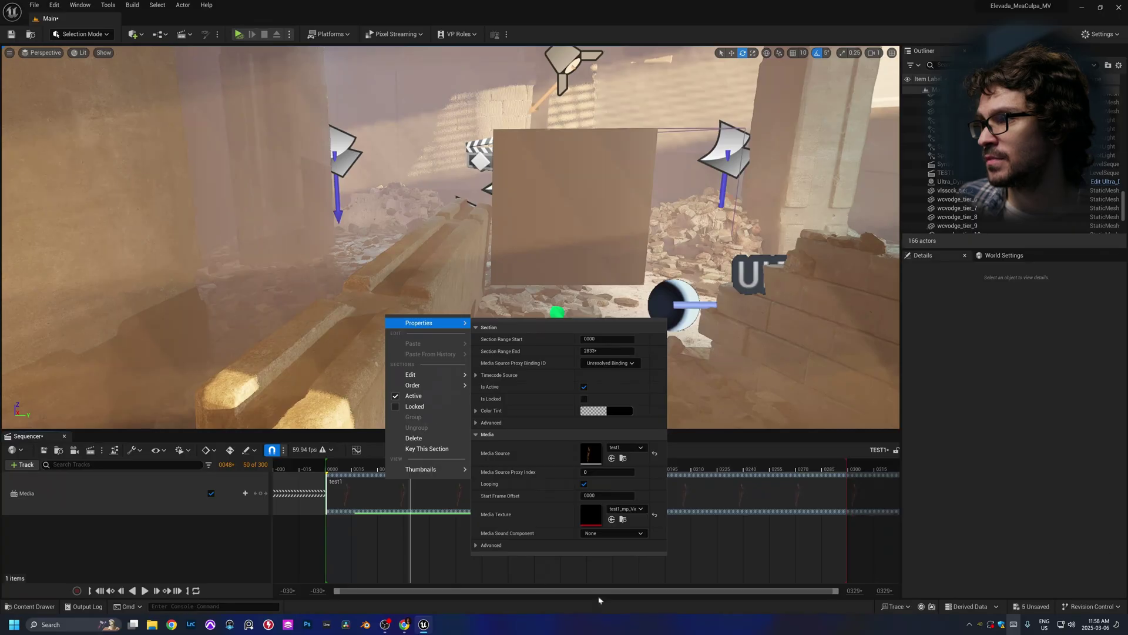
pyautogui.click(420, 522)
pyautogui.moveTo(420, 465); pyautogui.dragTo(430, 466)
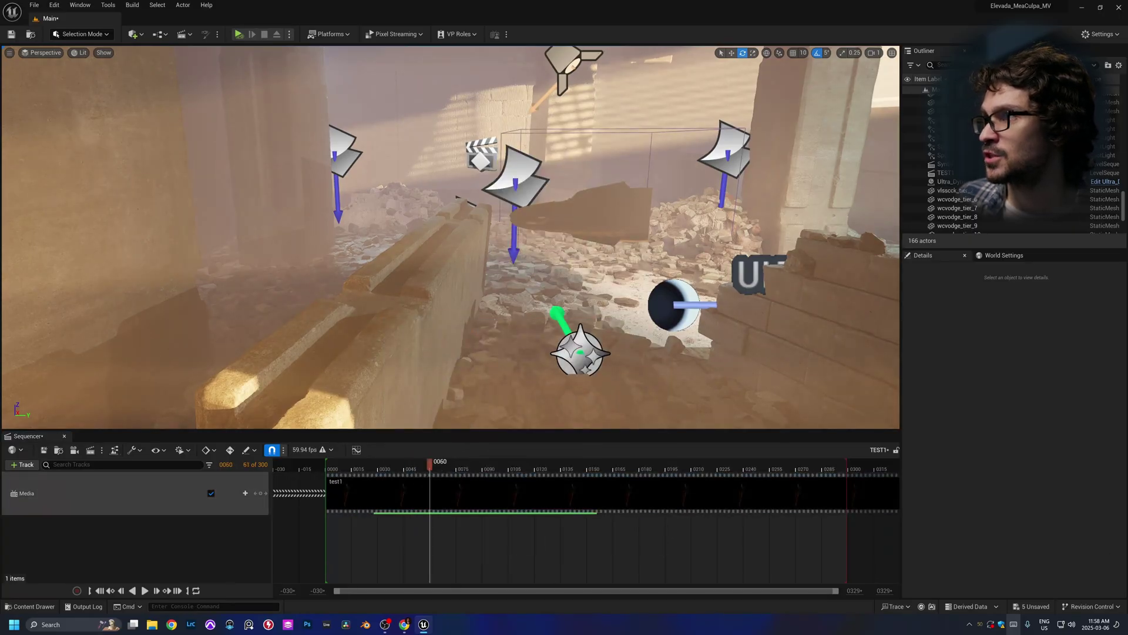
# Unlock the footage plane's scale ratio and set its scale to 1.6 in X and 0.9 in Y.
pyautogui.click(595, 226)
pyautogui.moveTo(561, 207); pyautogui.dragTo(548, 191)
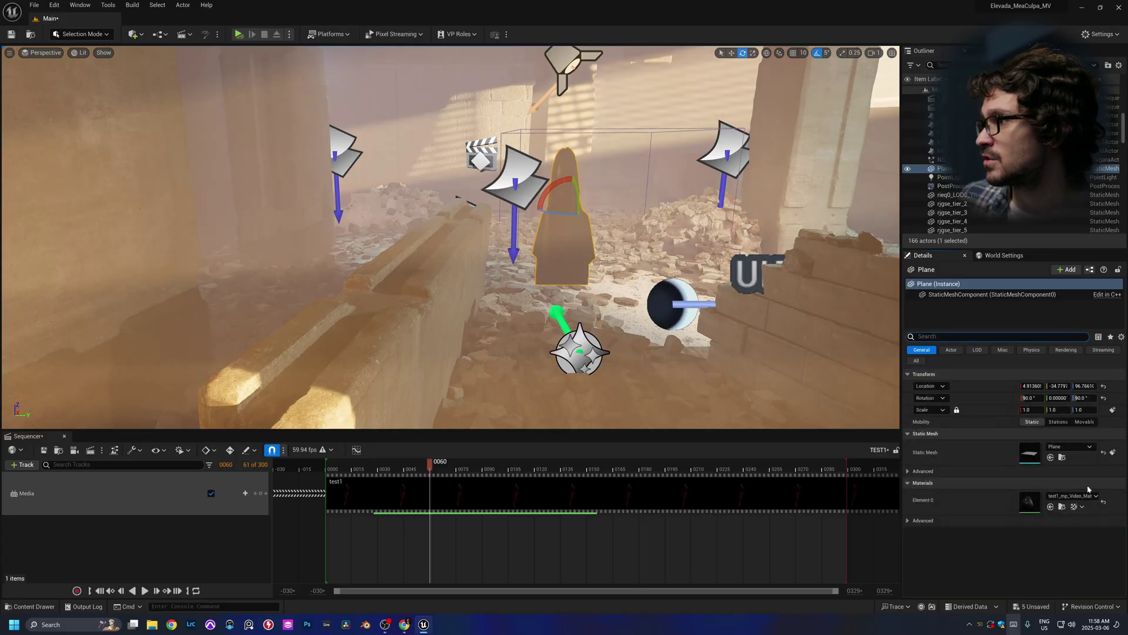
pyautogui.click(956, 410)
pyautogui.click(1030, 410)
pyautogui.write('1')
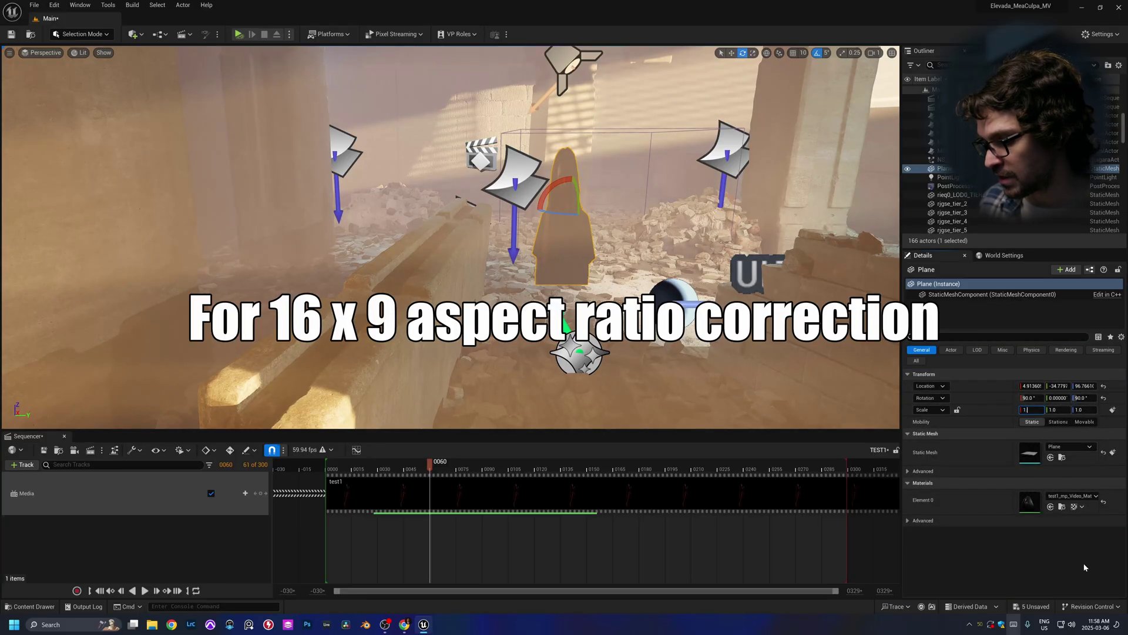
pyautogui.press('Tab')
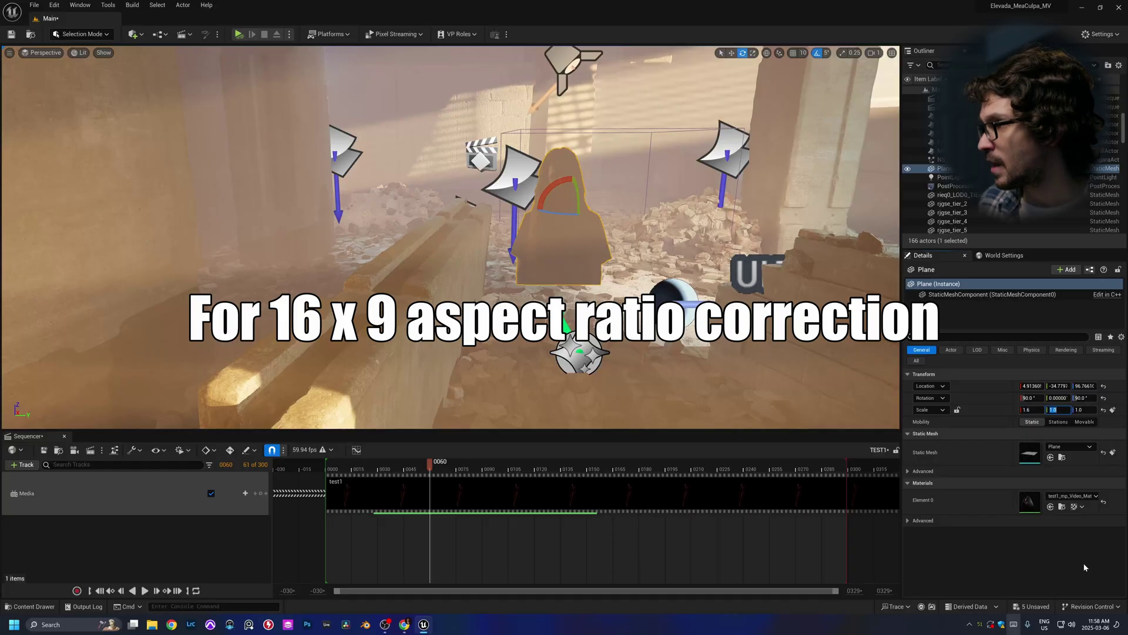
pyautogui.write('0.9')
pyautogui.press('Return')
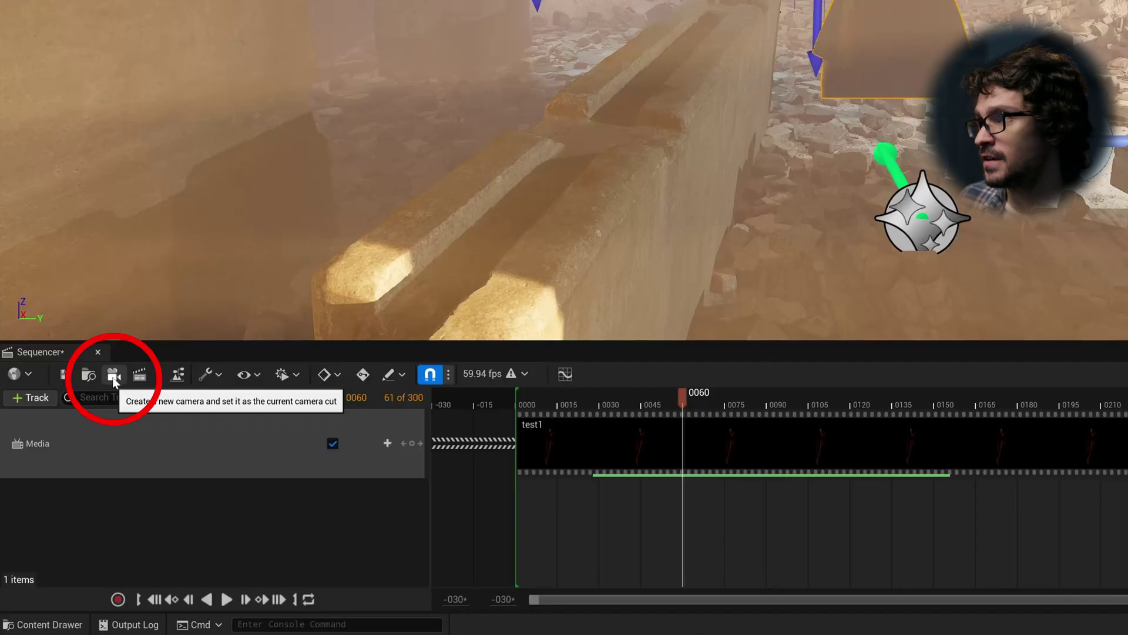
# Create a new cine camera as the current camera cut and frame the performer plane through it.
pyautogui.click(113, 379)
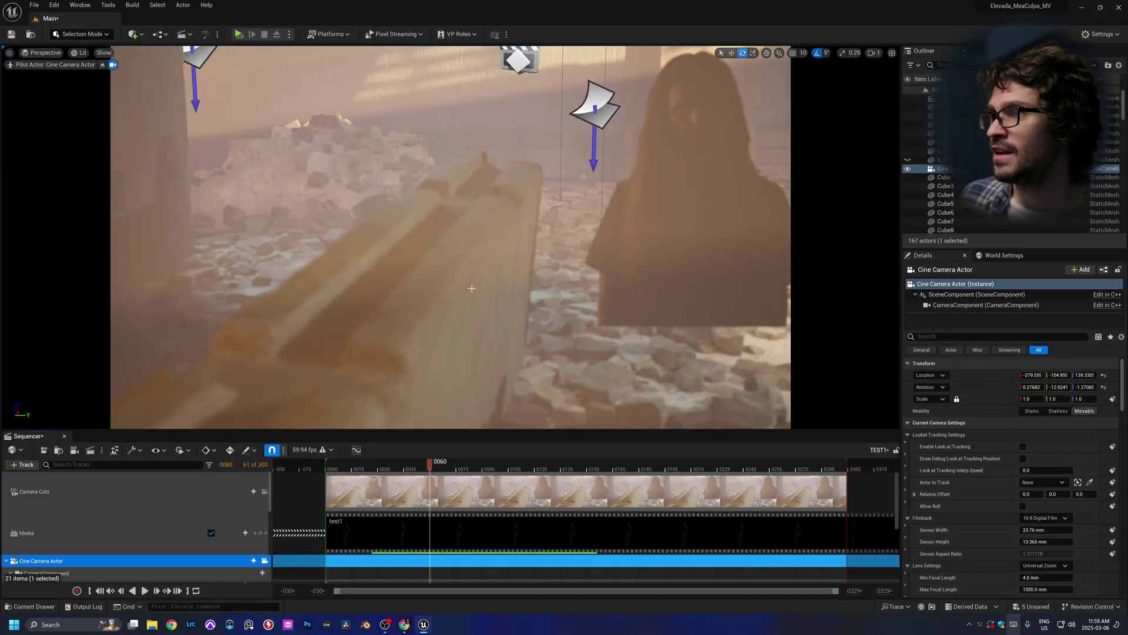
pyautogui.moveTo(393, 344); pyautogui.dragTo(225, 194)
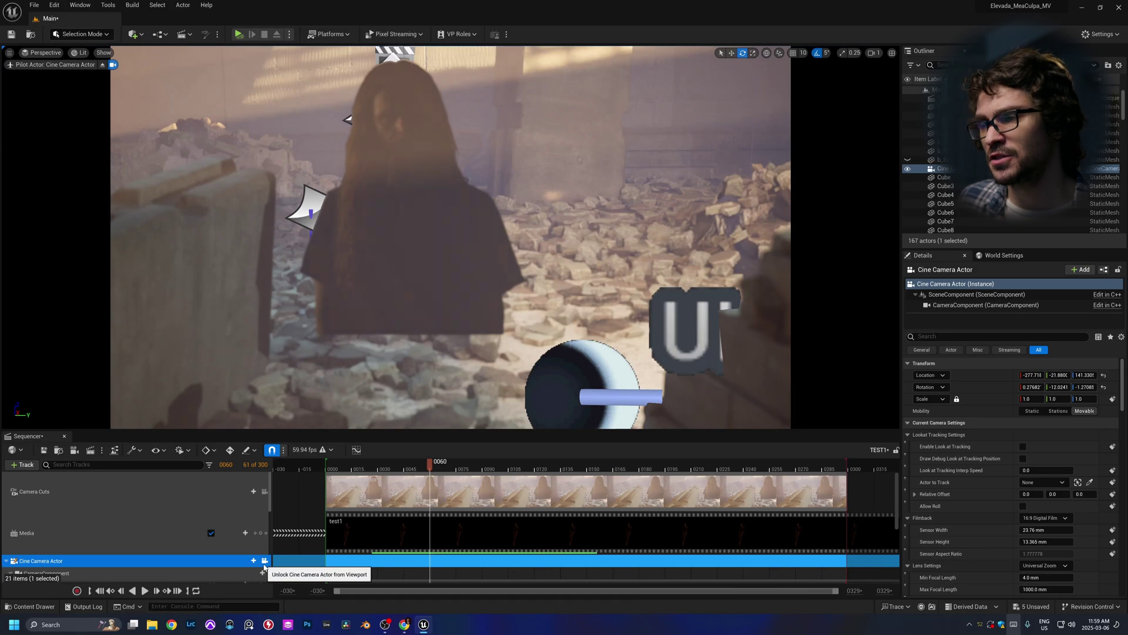
# Unlock the Cine Camera Actor from the viewport, look through it again and select the footage plane.
pyautogui.click(264, 562)
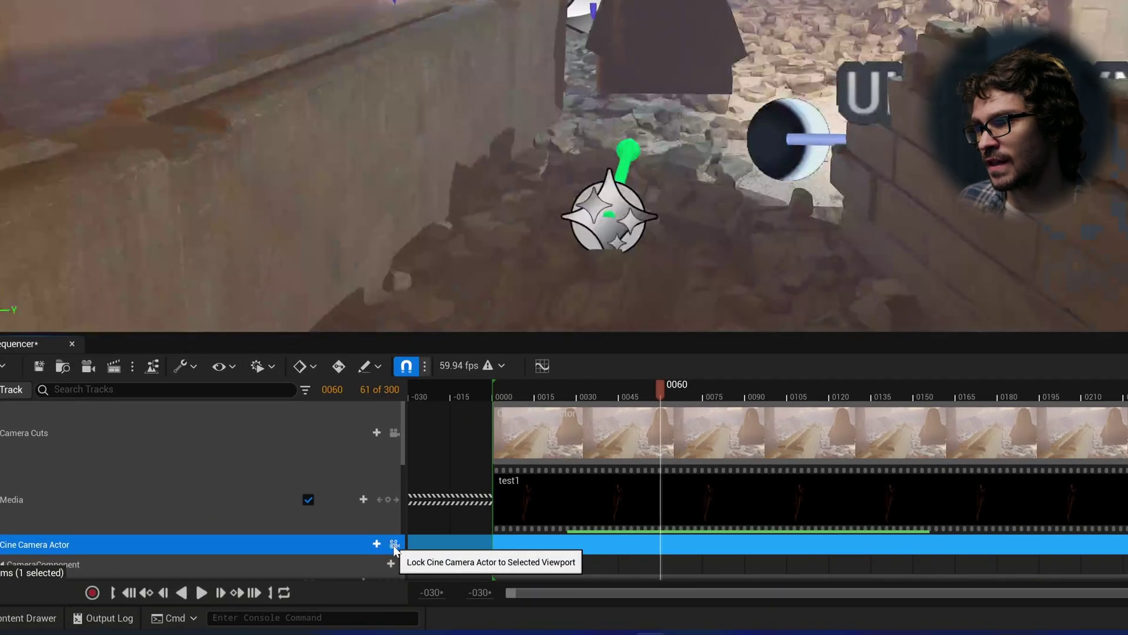
pyautogui.click(394, 544)
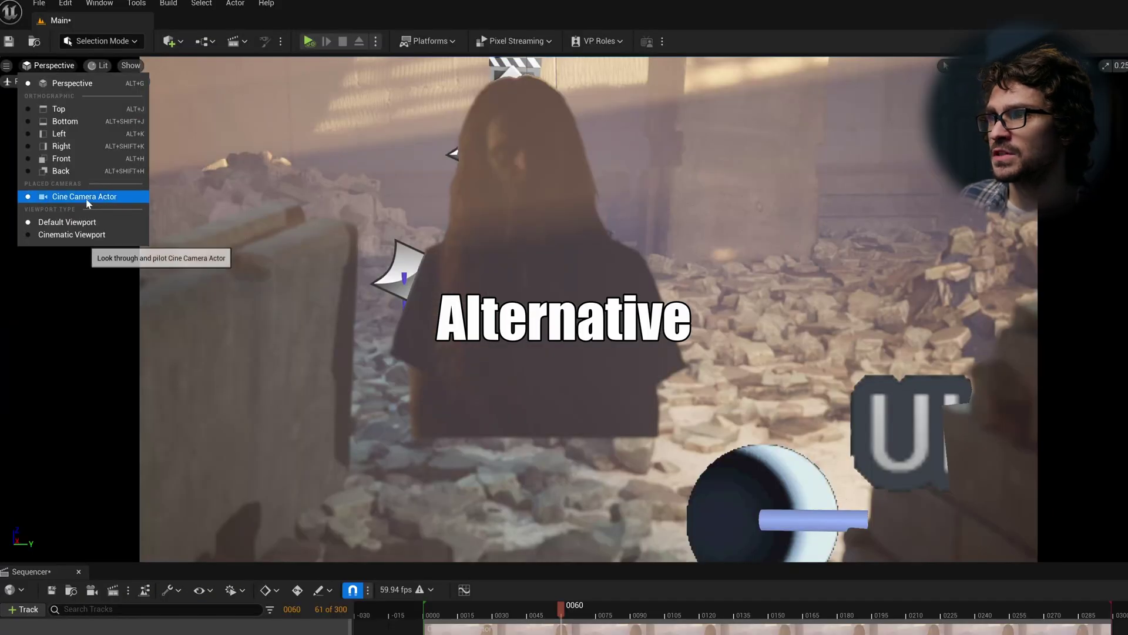
pyautogui.click(246, 231)
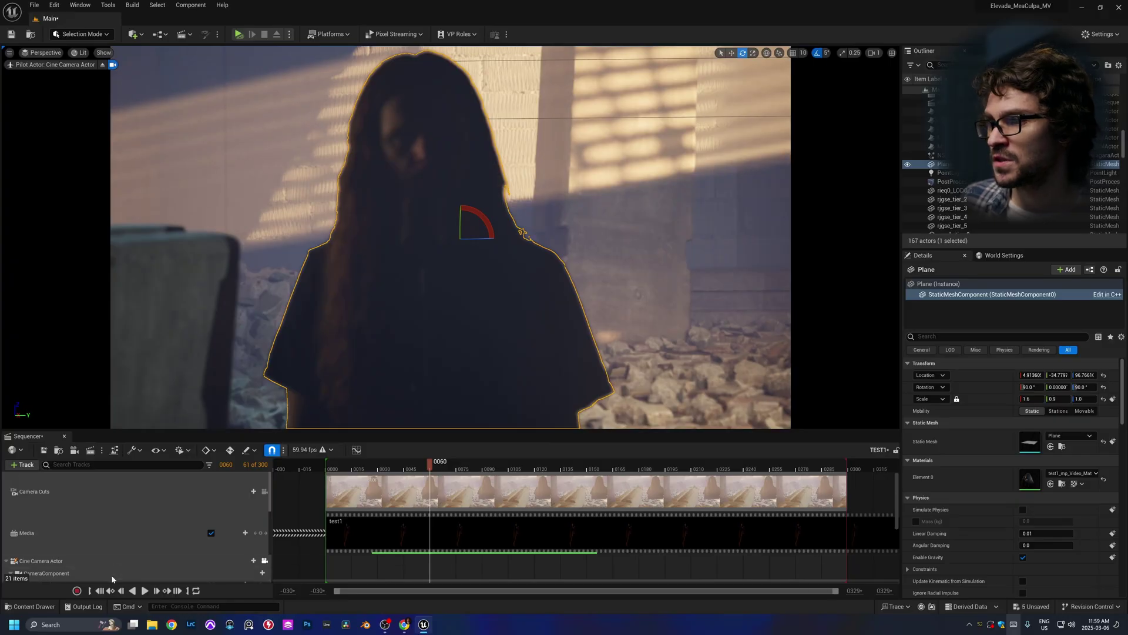
# Adjust the camera's manual focus distance until the performer is sharp and set the aperture to 1.2.
pyautogui.scroll(-1, 119, 528)
pyautogui.scroll(-2, 119, 523)
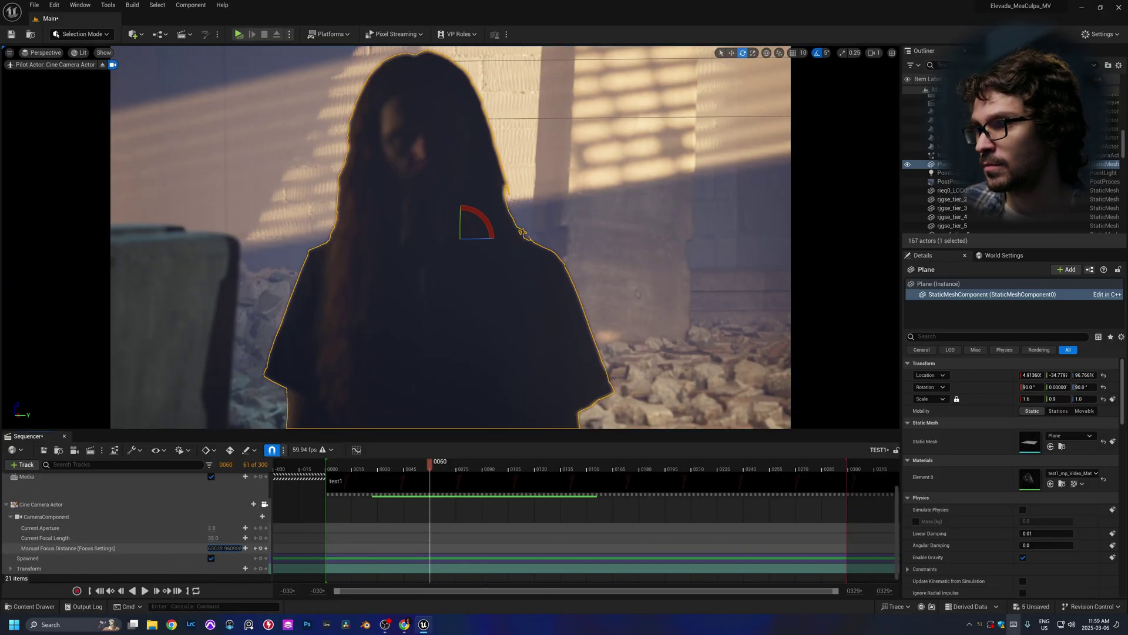
pyautogui.moveTo(222, 548); pyautogui.dragTo(200, 548)
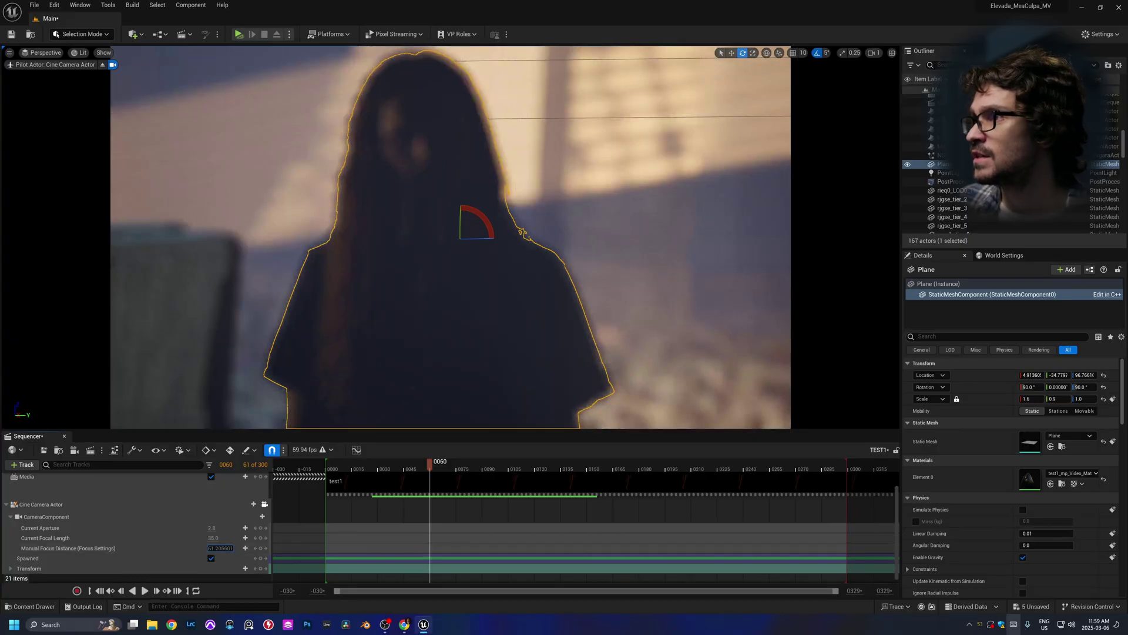
pyautogui.moveTo(223, 547); pyautogui.dragTo(210, 548)
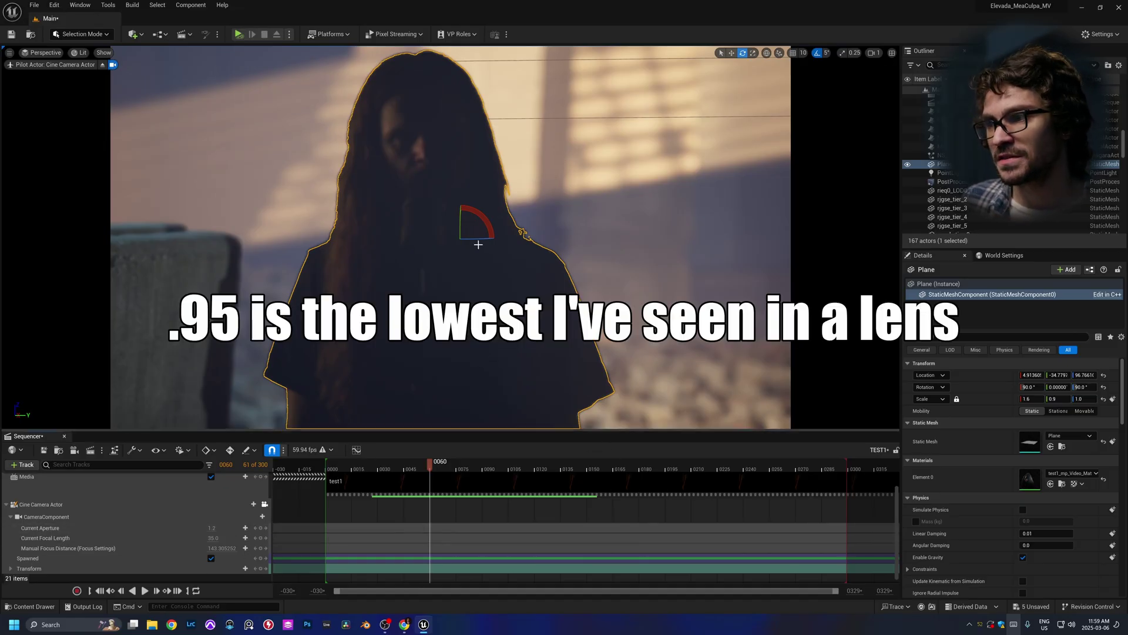
# Filter the Cine Camera Actor's properties for crop and set its crop to 2.39.
pyautogui.scroll(5, 956, 203)
pyautogui.click(960, 211)
pyautogui.click(940, 336)
pyautogui.write('crop')
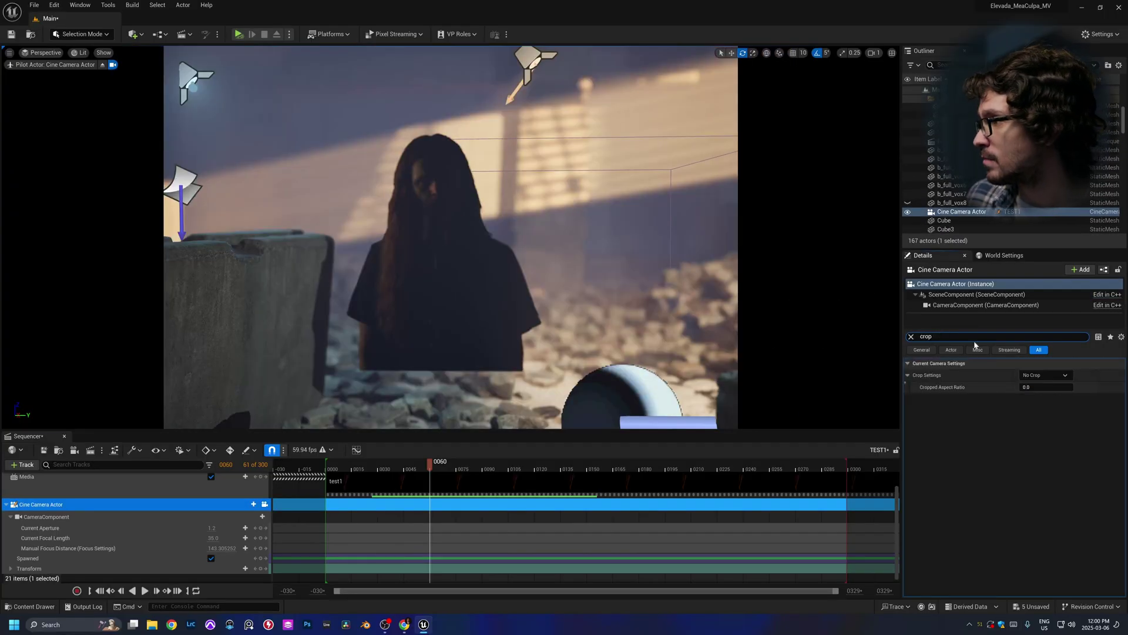
pyautogui.click(1045, 375)
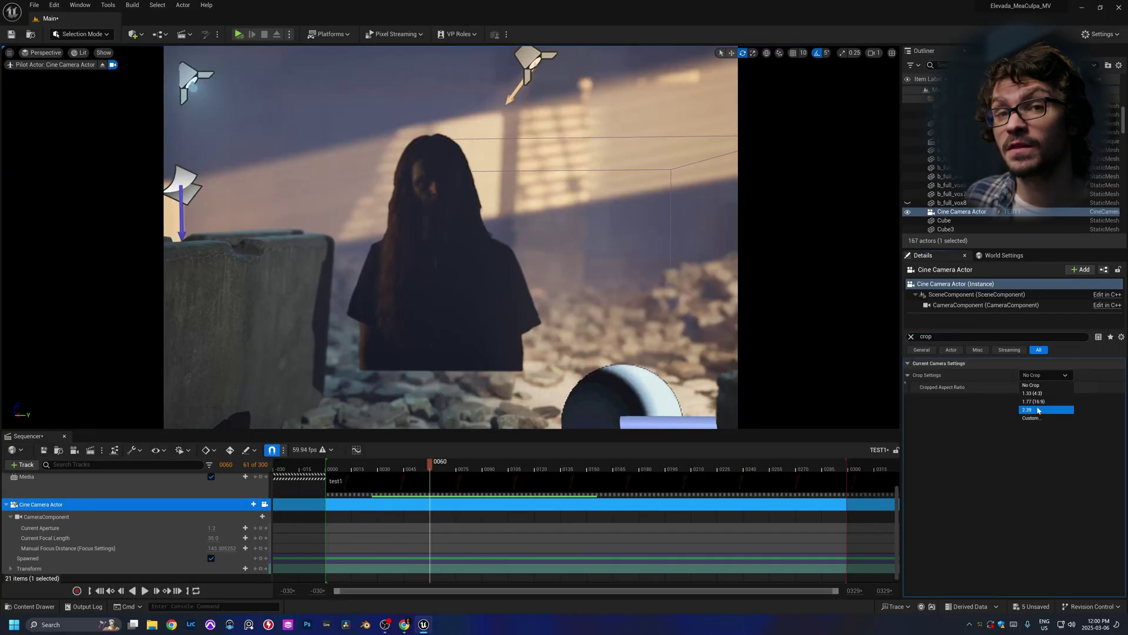
pyautogui.click(1038, 410)
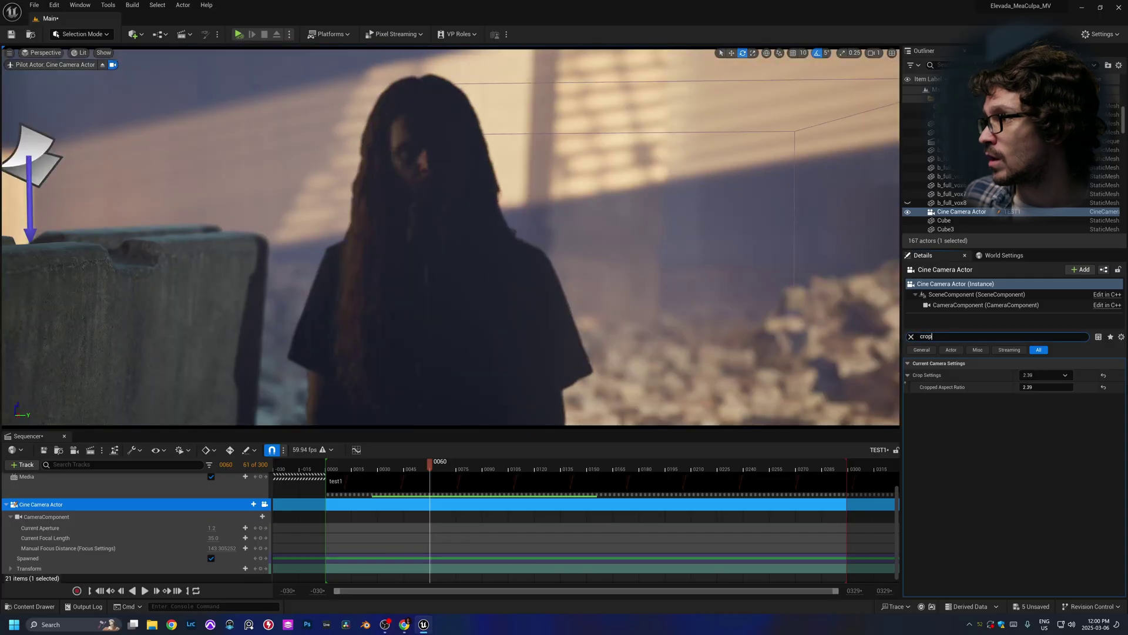
# Set the camera's lens squeeze factor to 2 and enable its post-process depth-of-field squeeze factor.
pyautogui.write('squee')
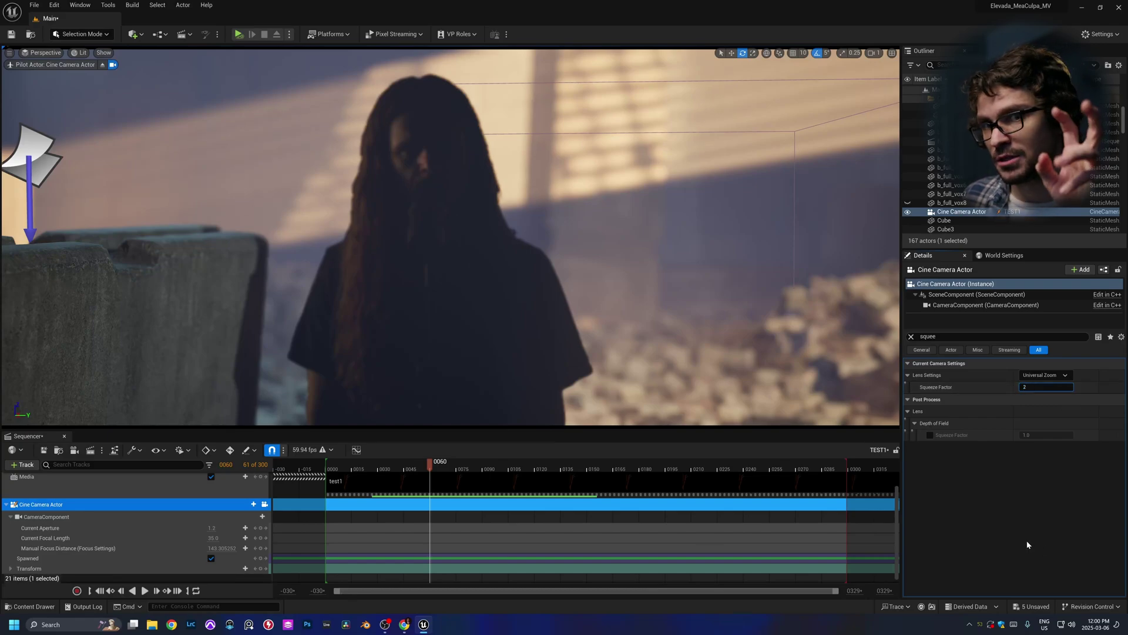
pyautogui.write('2')
pyautogui.press('Return')
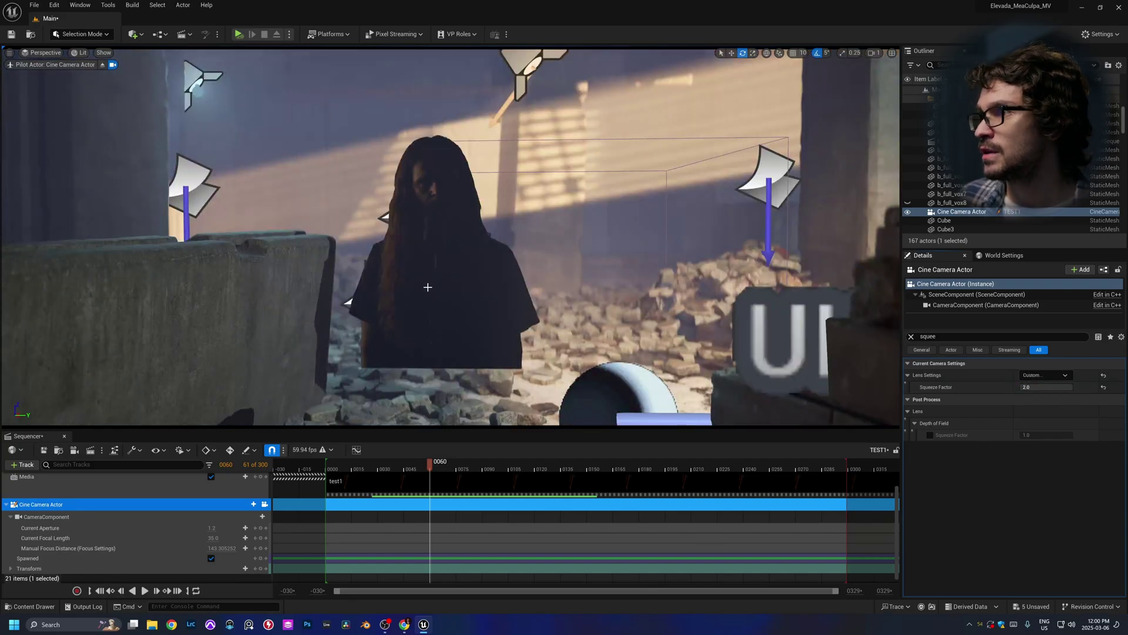
pyautogui.scroll(3, 428, 287)
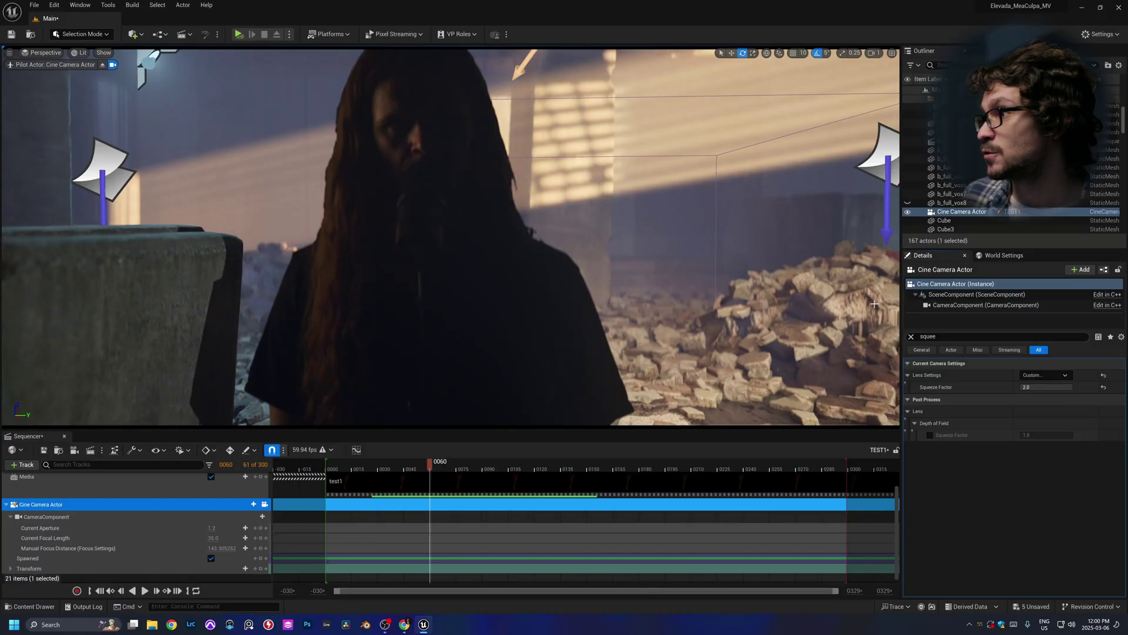
pyautogui.click(930, 435)
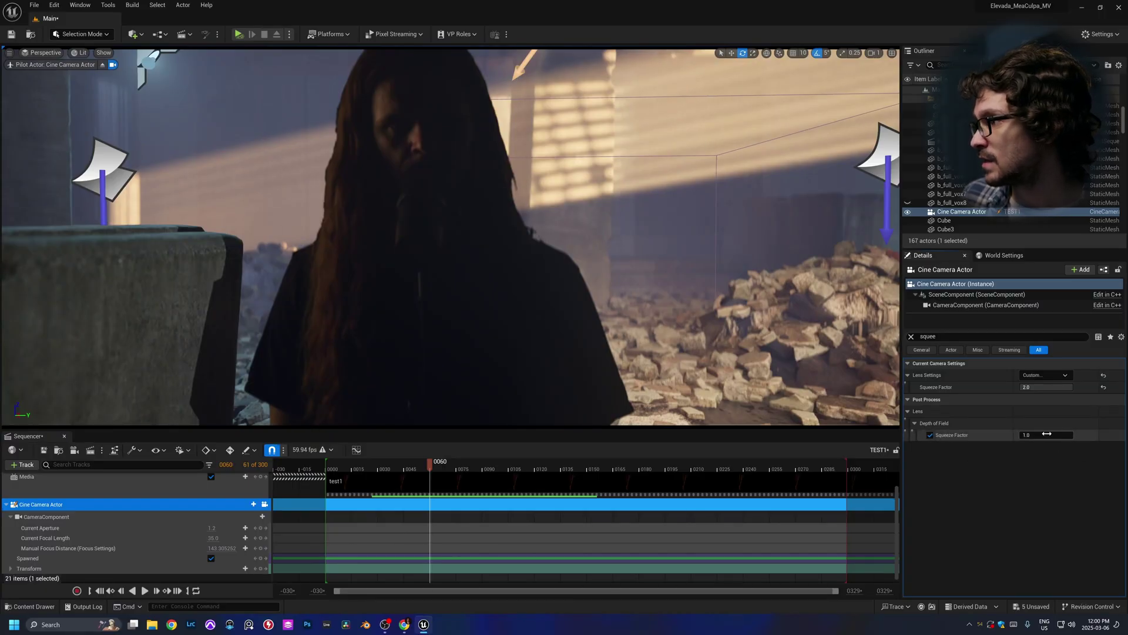
pyautogui.press('Return')
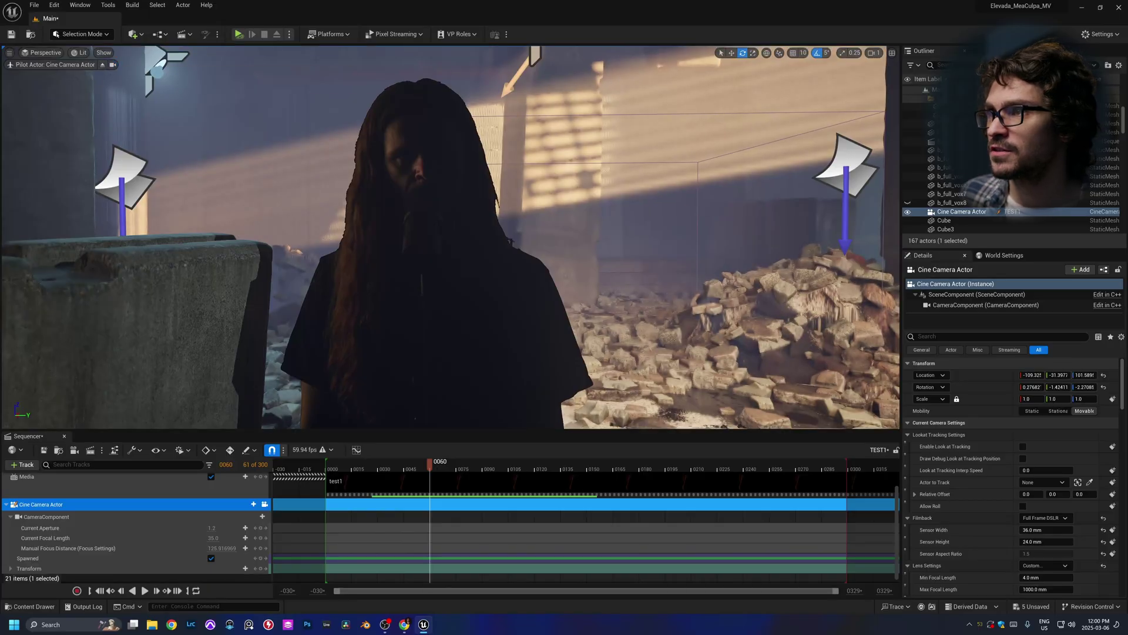
# Stop piloting the camera and shift the Cine Camera Actor in the scene with the Move tool.
pyautogui.click(109, 66)
pyautogui.click(436, 297)
pyautogui.press('w')
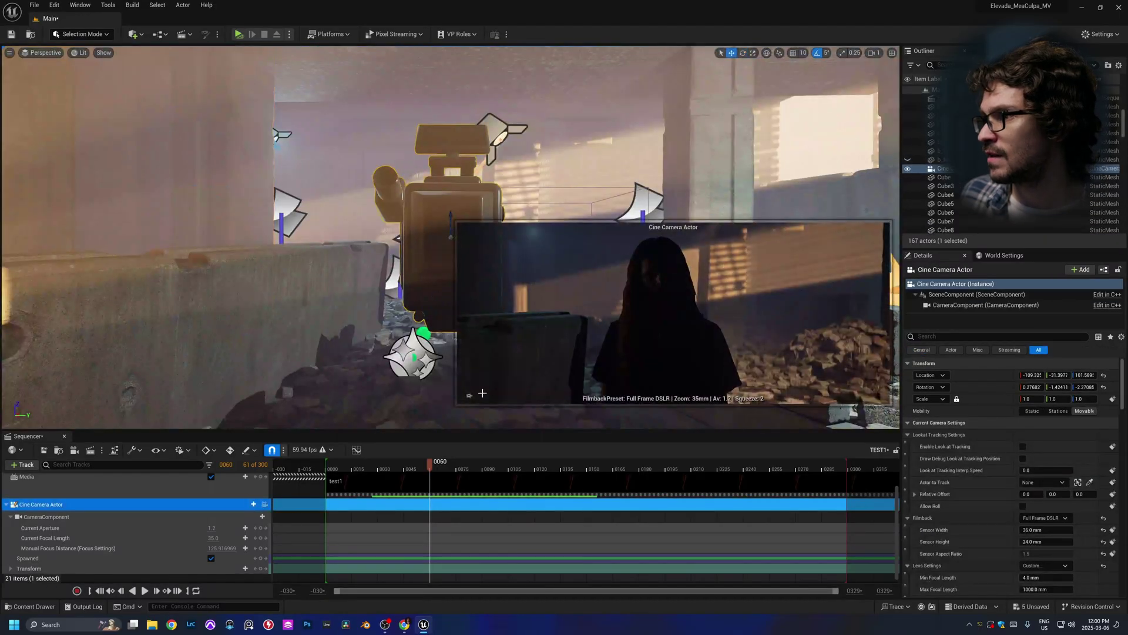
pyautogui.moveTo(172, 319); pyautogui.dragTo(466, 266)
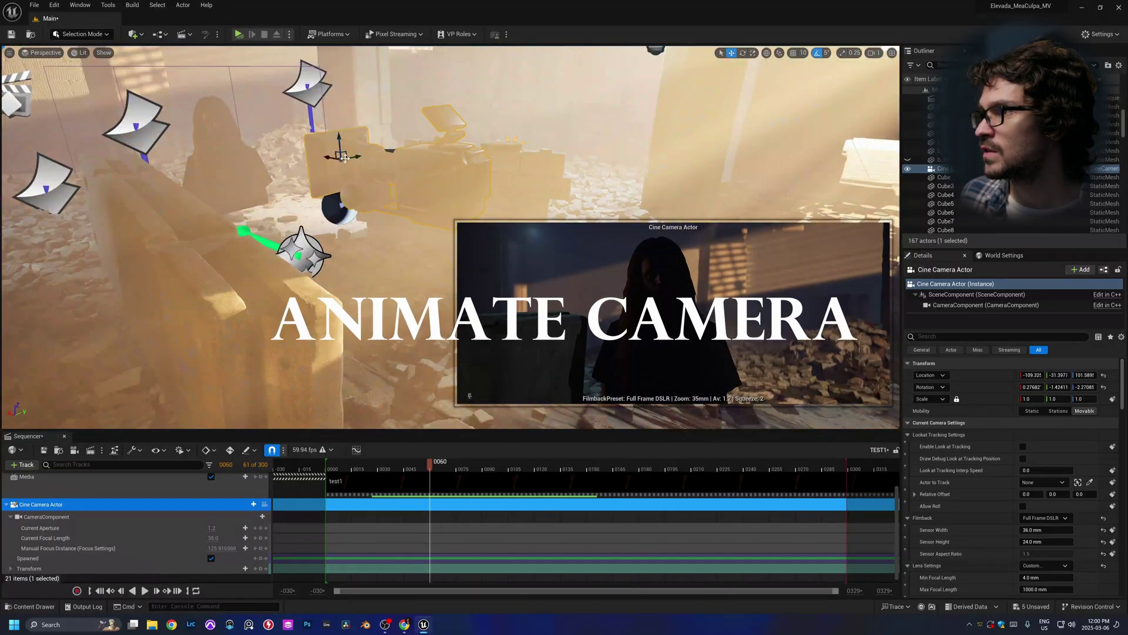
pyautogui.moveTo(328, 157); pyautogui.dragTo(336, 160)
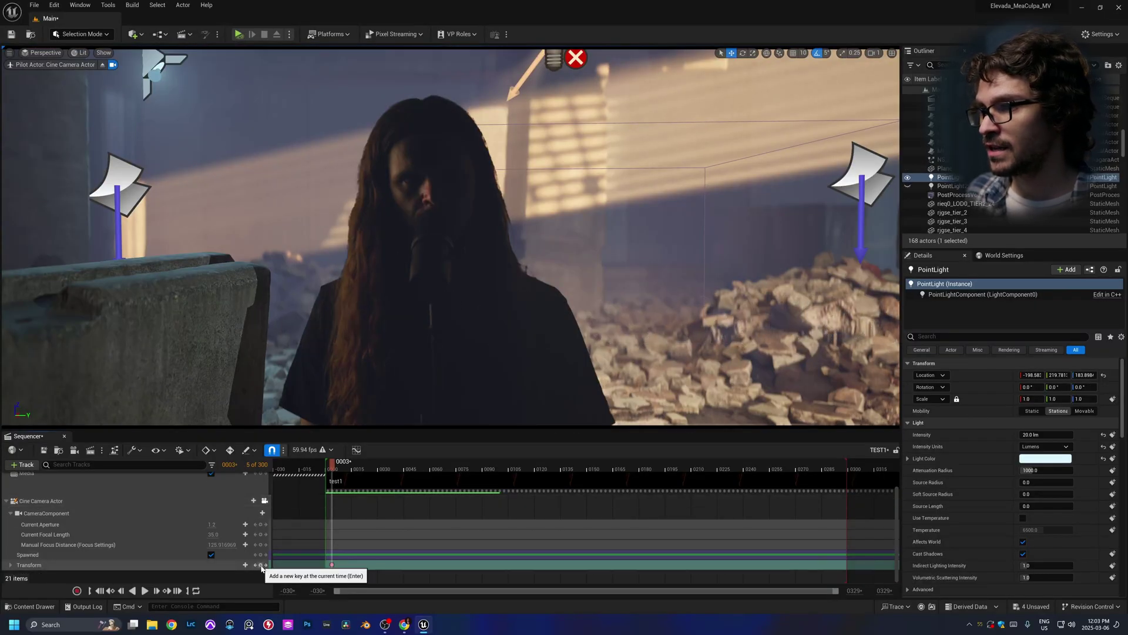
# Reposition the camera to a new angle on the performer at frame 57, keyframe its transform and play back the move.
pyautogui.click(428, 467)
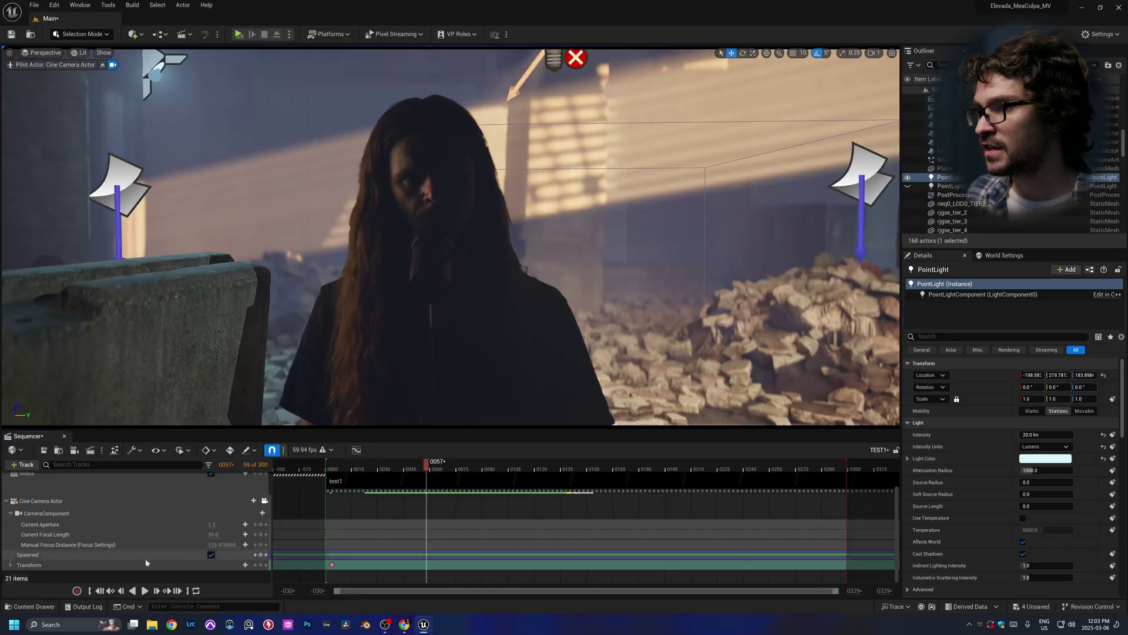
pyautogui.click(10, 565)
pyautogui.click(16, 549)
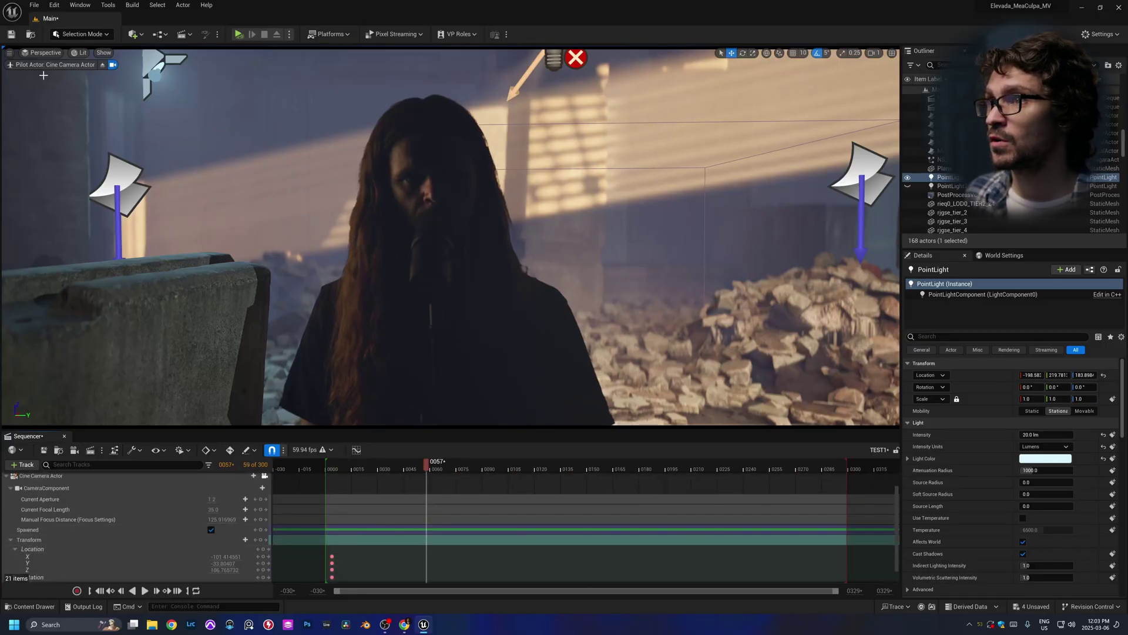
pyautogui.moveTo(343, 282); pyautogui.dragTo(447, 276)
pyautogui.scroll(-3, 342, 270)
pyautogui.click(260, 539)
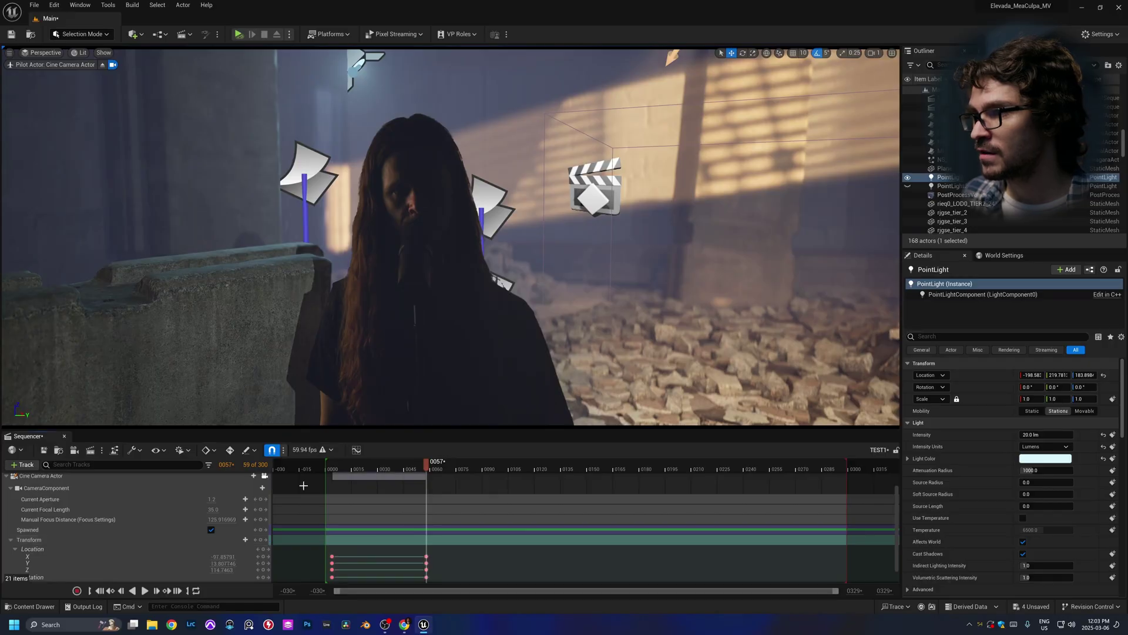
pyautogui.click(326, 469)
pyautogui.press('space')
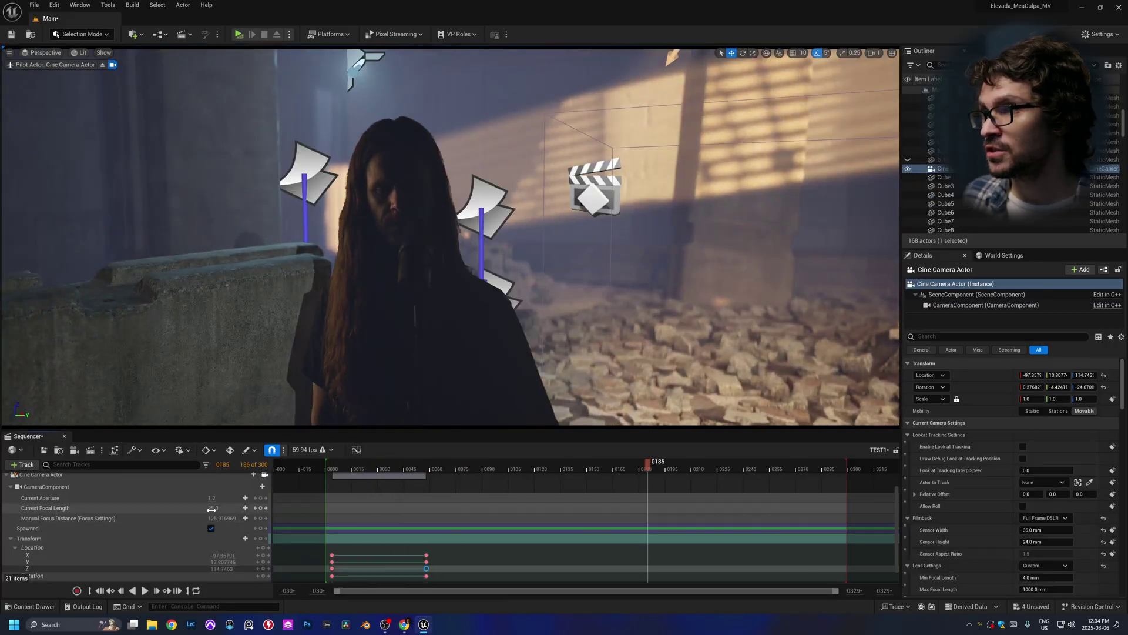
# Keyframe the camera's focal length from about 52 mm at frame 8 to about 65 mm near frame 50.
pyautogui.moveTo(212, 509)
pyautogui.mouseDown()
pyautogui.moveTo(224, 509)
pyautogui.moveTo(215, 508)
pyautogui.mouseUp()
pyautogui.click(340, 469)
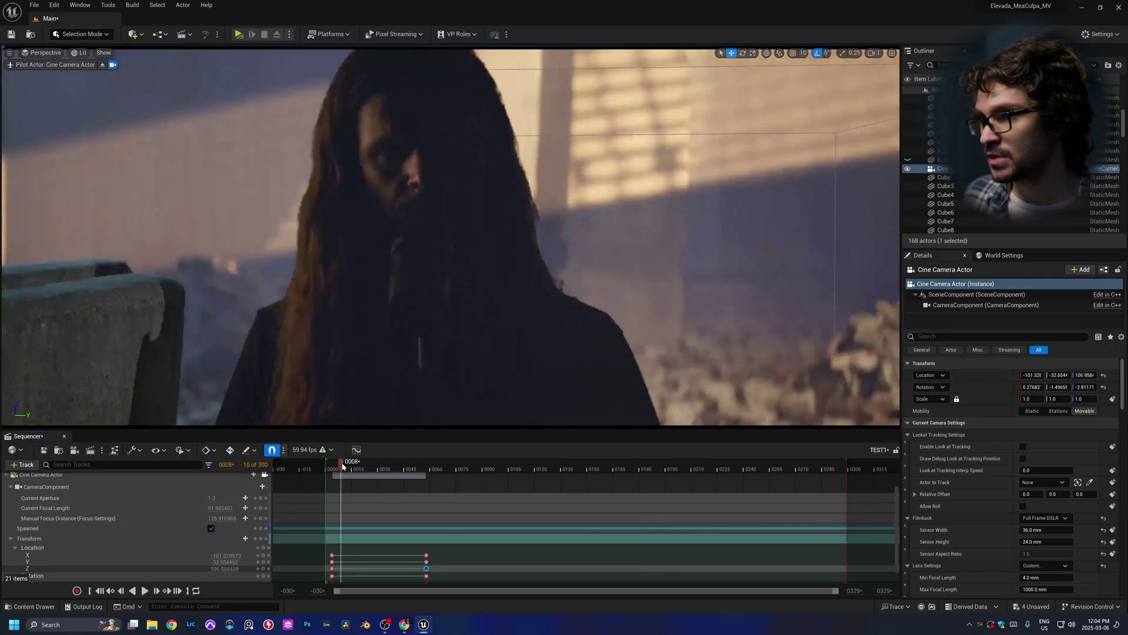
pyautogui.click(263, 509)
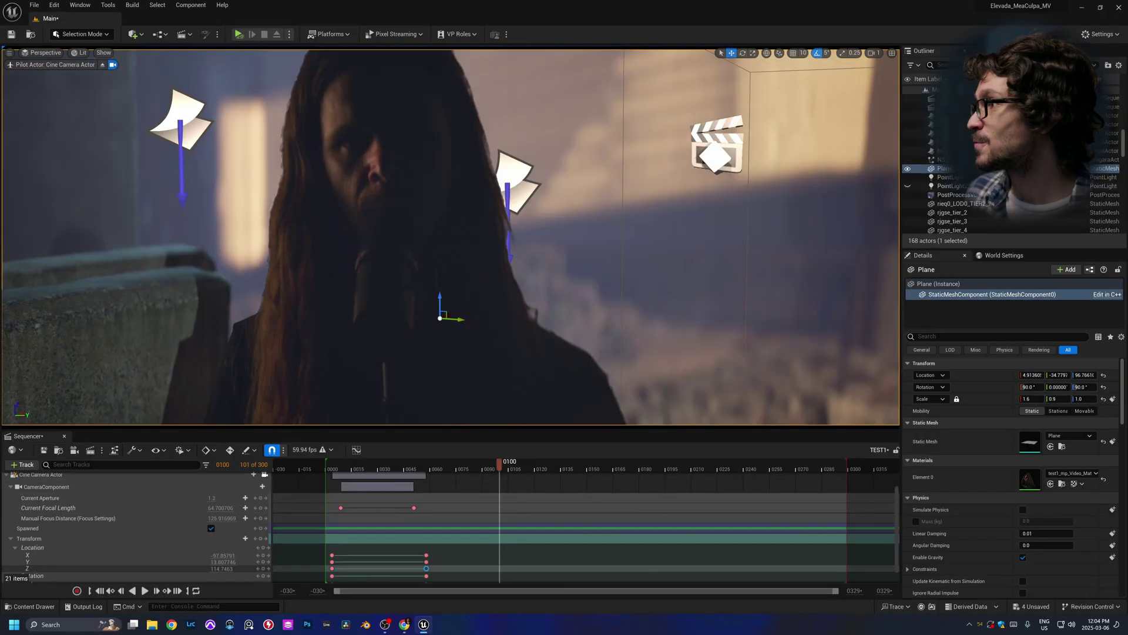
# Add the footage plane to the TEST1 sequence, move the playhead to frame 3 and expand the camera's rotation channels.
pyautogui.moveTo(949, 175); pyautogui.dragTo(444, 480)
pyautogui.moveTo(124, 524); pyautogui.dragTo(125, 524)
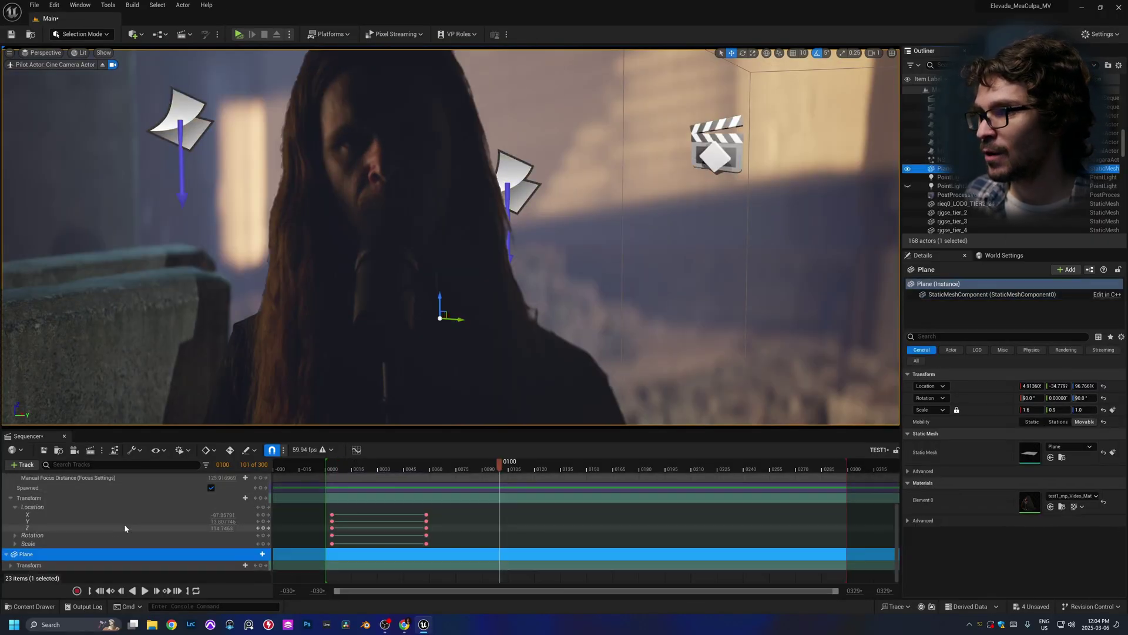
pyautogui.click(6, 554)
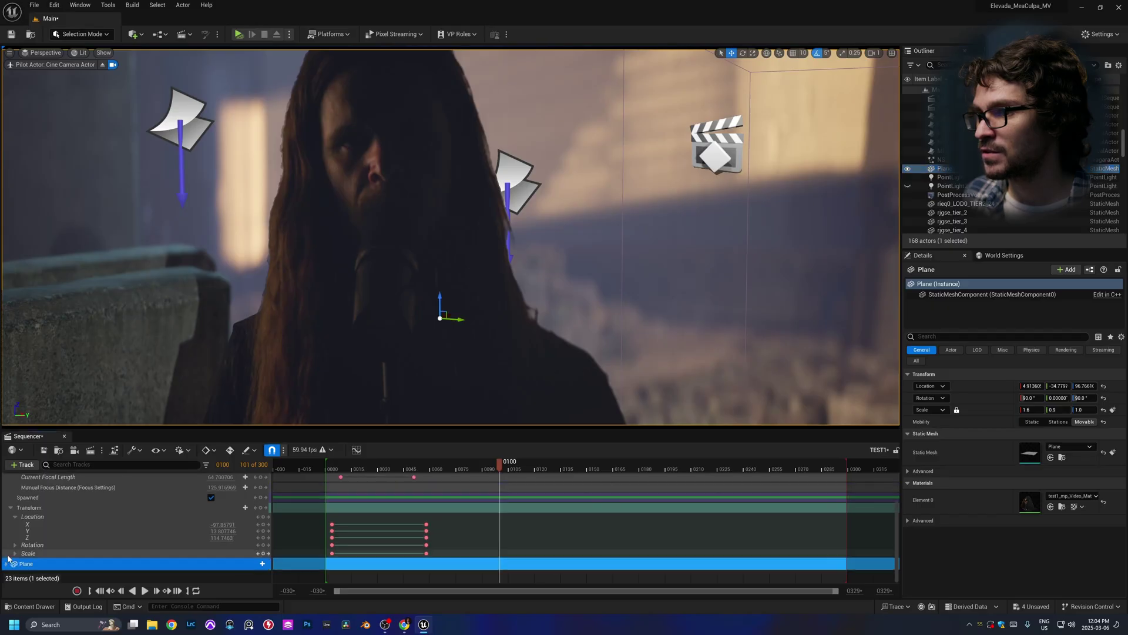
pyautogui.click(333, 470)
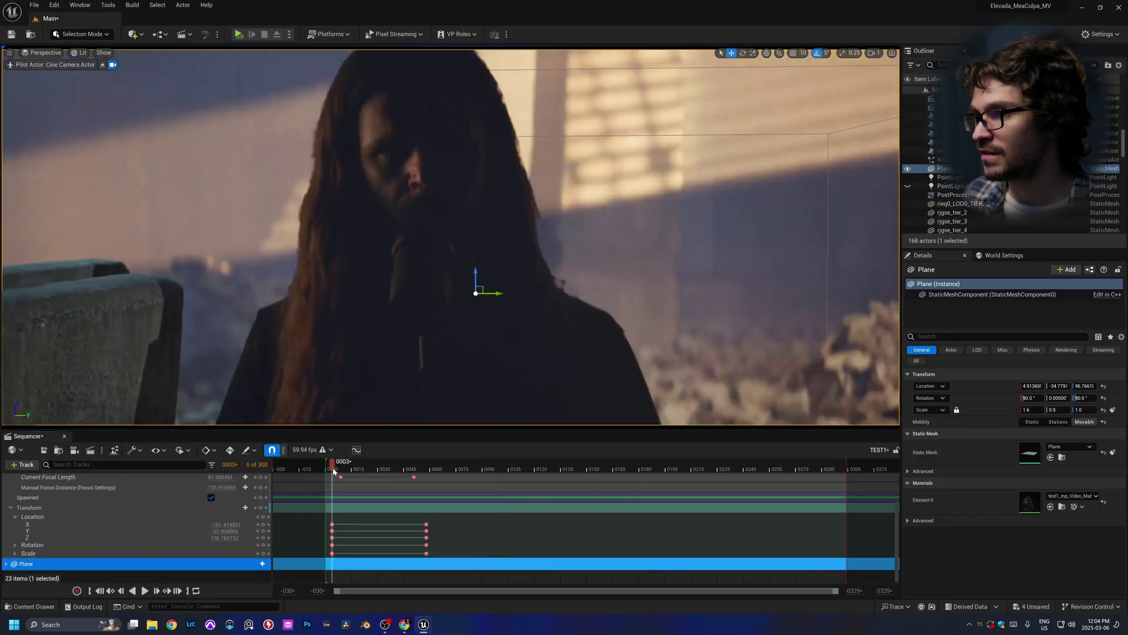
pyautogui.click(15, 545)
pyautogui.click(35, 553)
# Keyframe the plane's yaw at frame 3 and at about 60 degrees near frame 57, and play back the sequence.
pyautogui.click(262, 564)
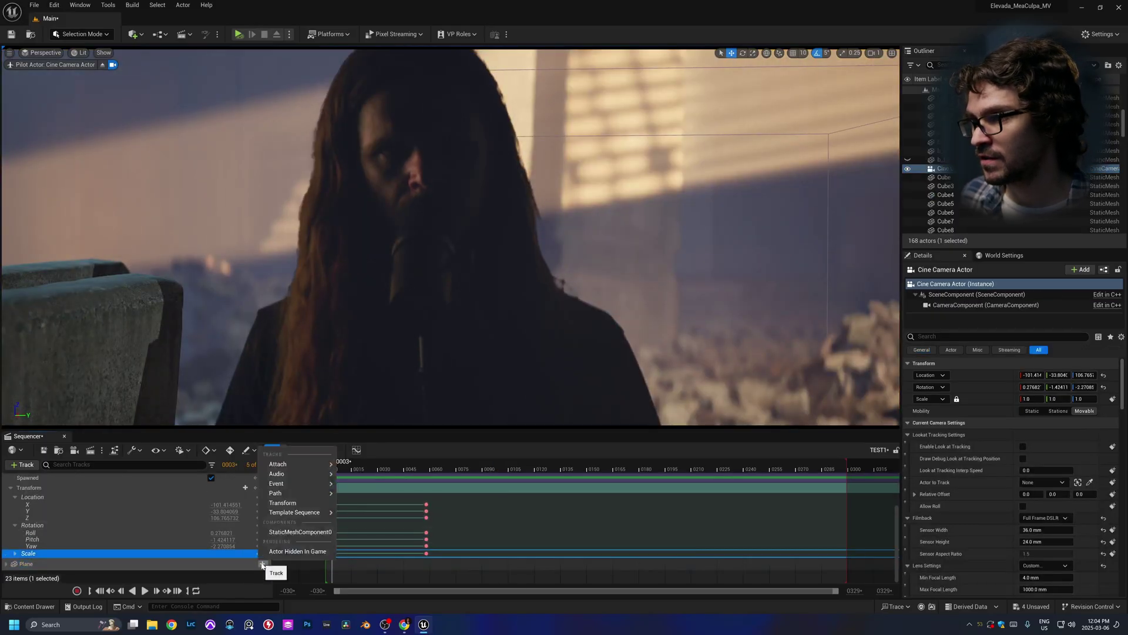
pyautogui.click(279, 502)
pyautogui.click(7, 564)
pyautogui.scroll(-2, 45, 556)
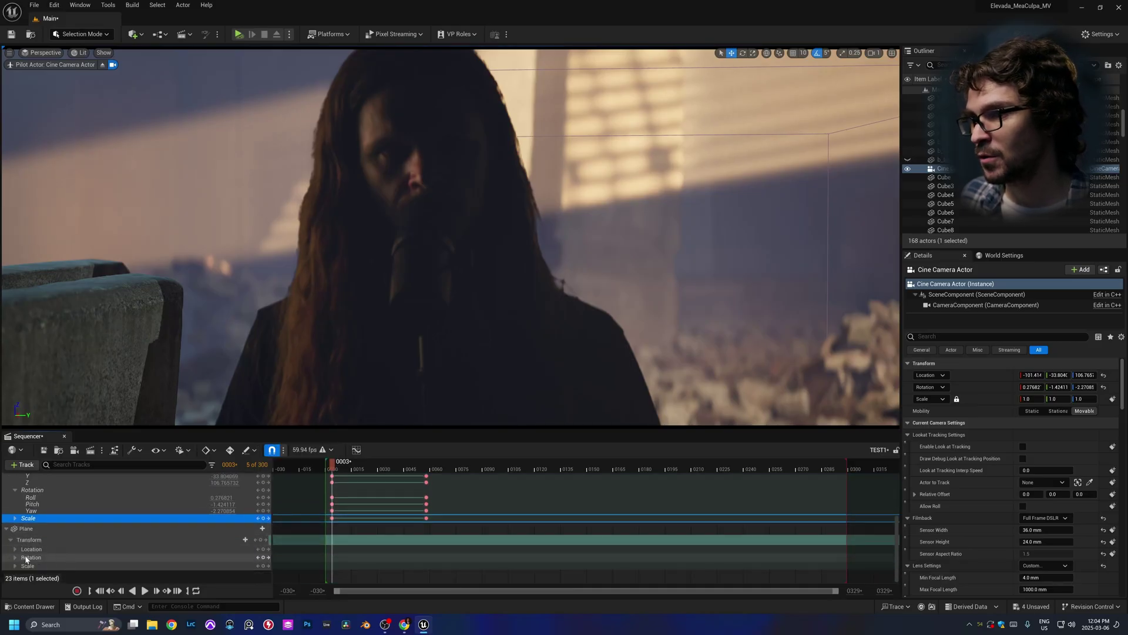
pyautogui.click(15, 557)
pyautogui.scroll(-1, 35, 553)
pyautogui.click(262, 564)
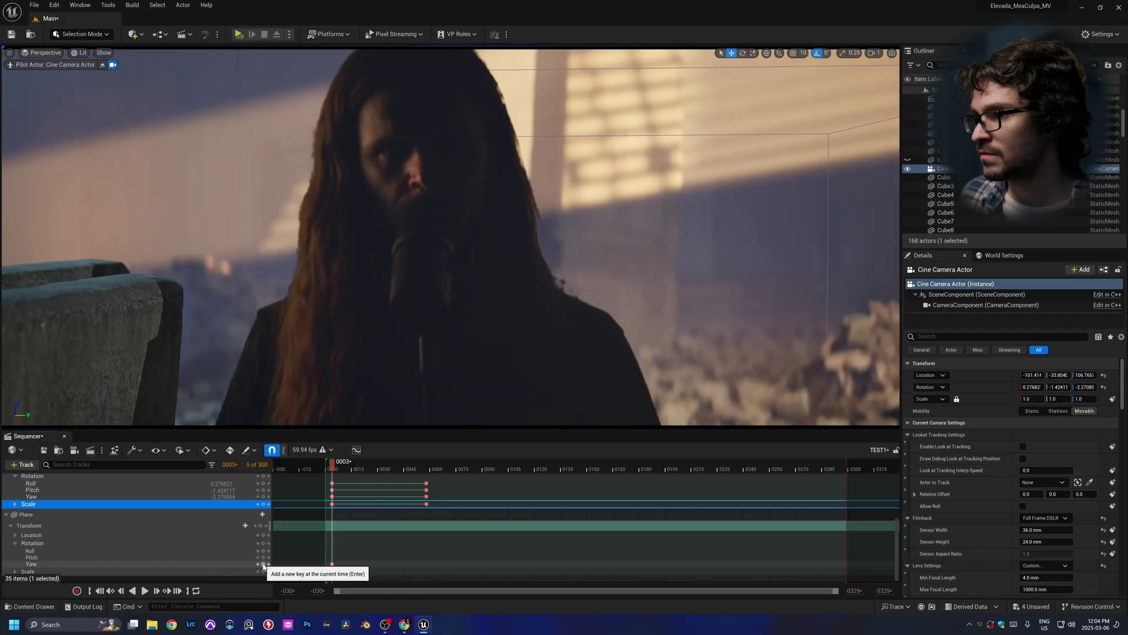
pyautogui.click(425, 466)
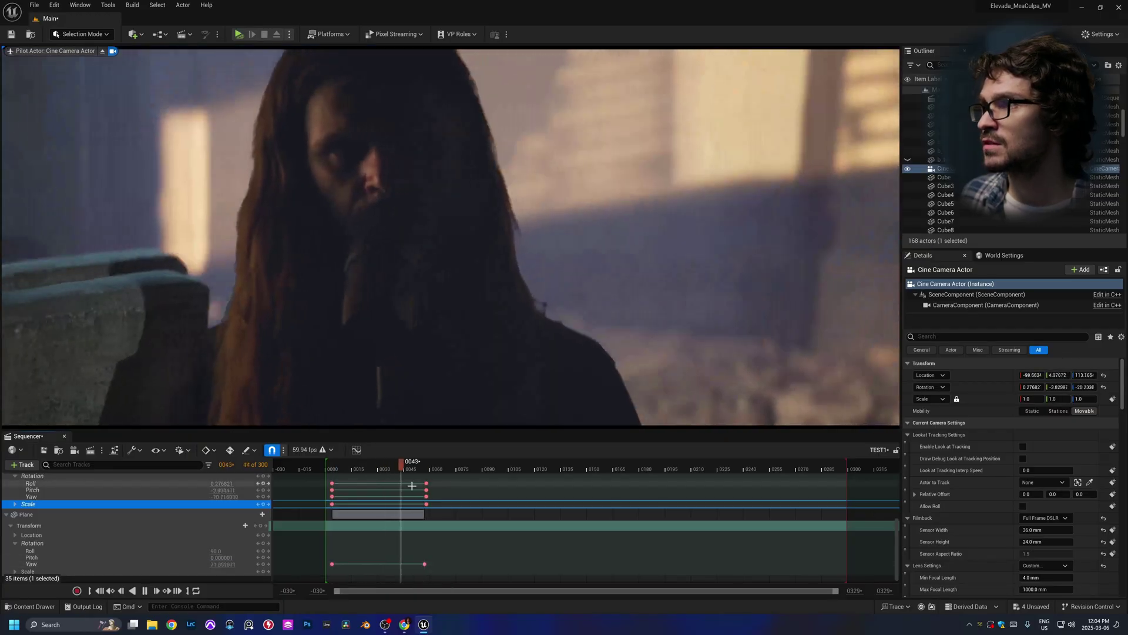
pyautogui.press('space')
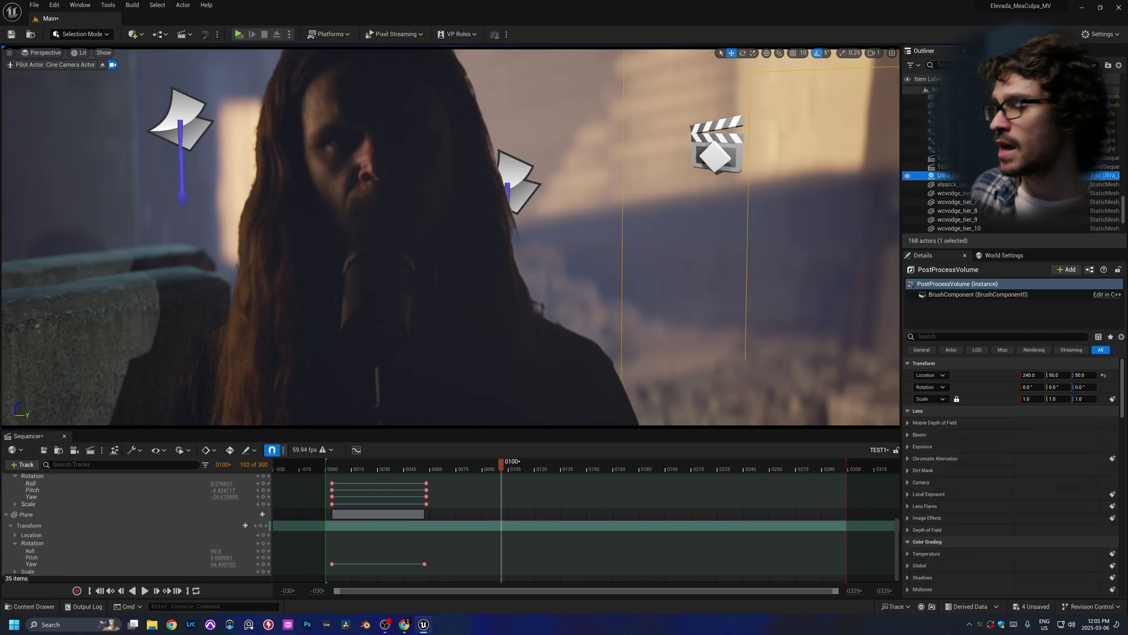
# Select the Ultra_Dynamic_Sky actor and filter its properties for fog to reach the fog setting.
pyautogui.click(946, 175)
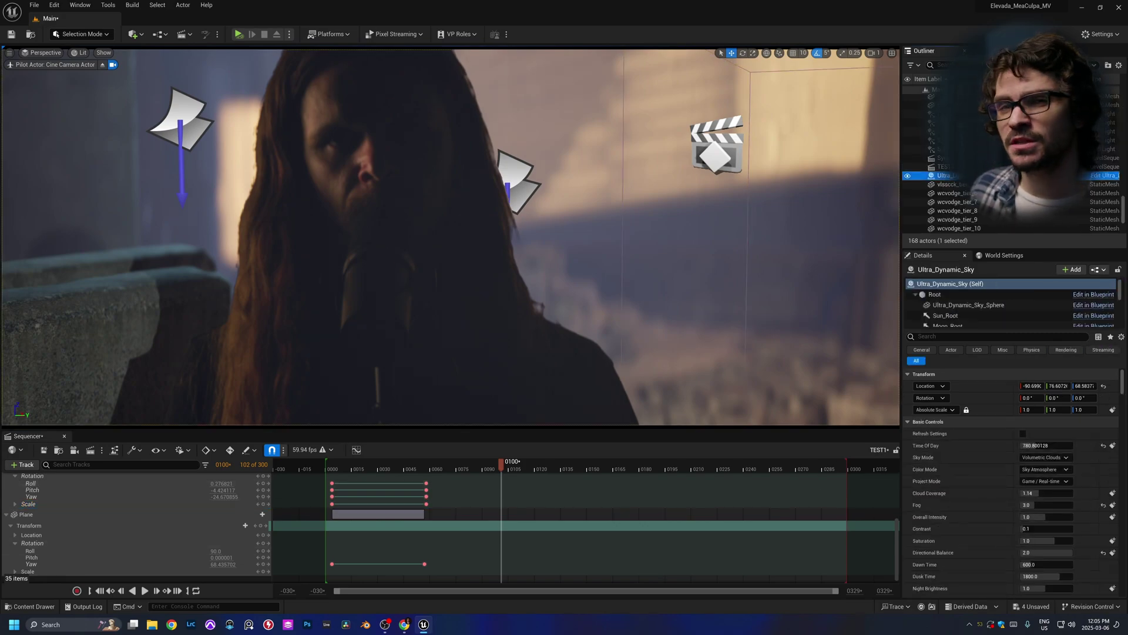
pyautogui.click(999, 336)
pyautogui.write('fog')
pyautogui.click(1023, 503)
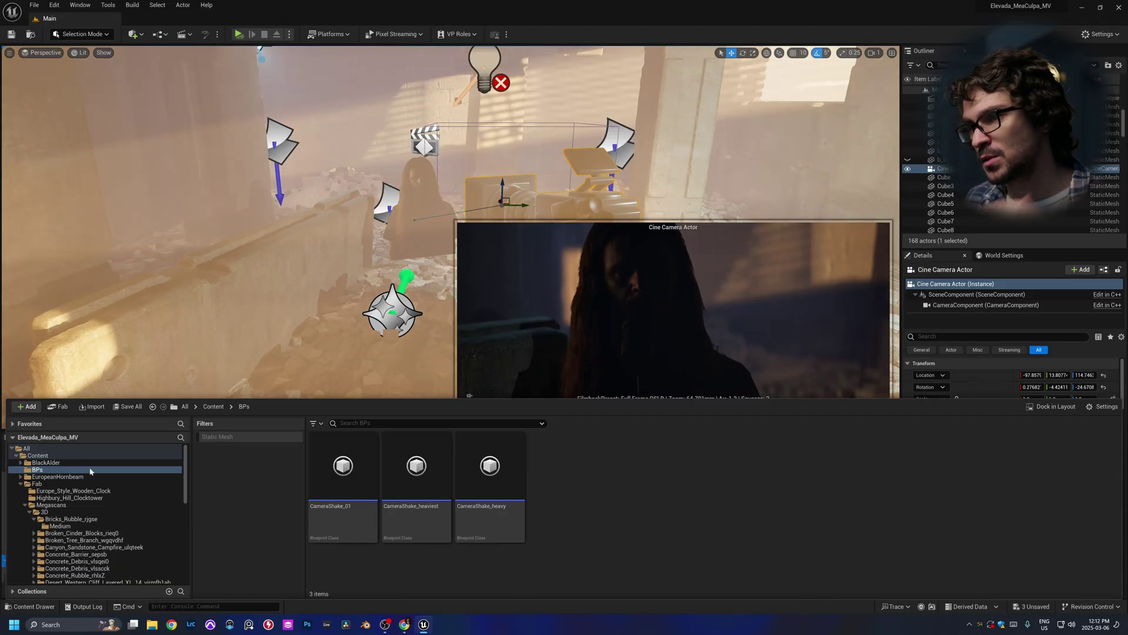
# Keyframe the camera's manual focus distance at frames 22, 31 and about 43, dropping it to about 10 at frame 31, and play back the sequence.
pyautogui.click(17, 458)
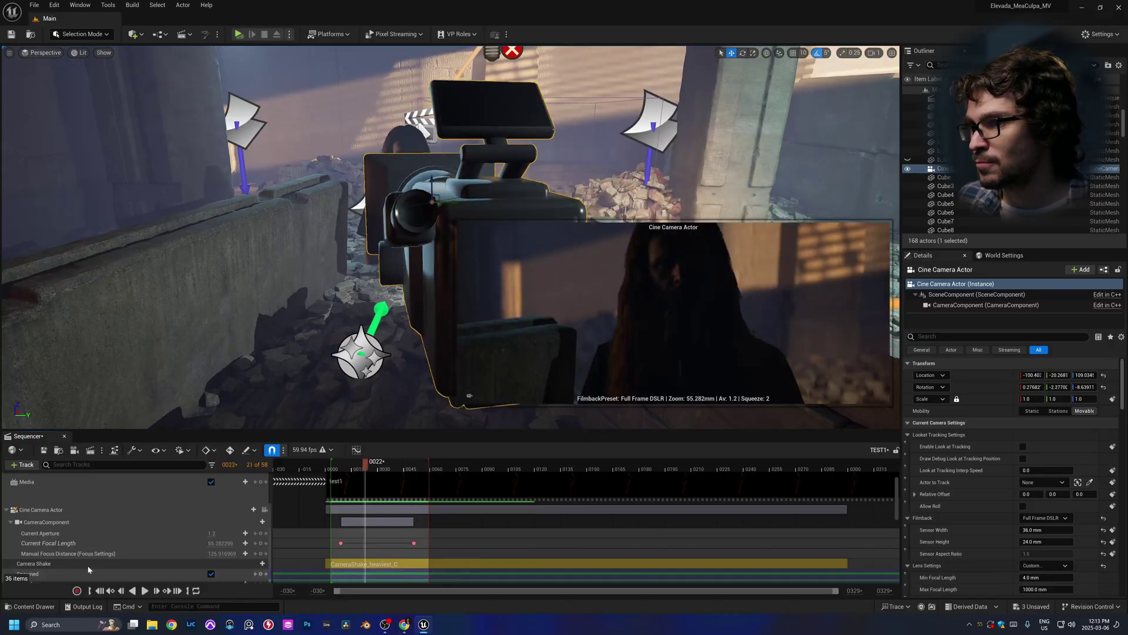
pyautogui.click(262, 556)
pyautogui.click(262, 553)
pyautogui.click(381, 466)
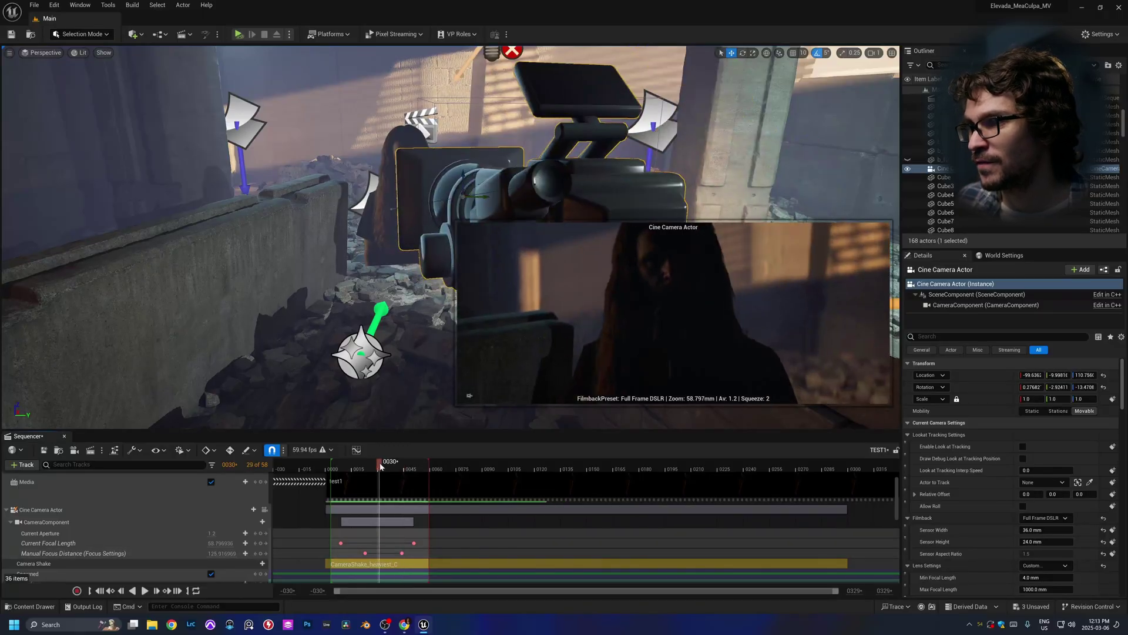
pyautogui.moveTo(380, 466); pyautogui.dragTo(382, 465)
pyautogui.moveTo(221, 553)
pyautogui.mouseDown()
pyautogui.moveTo(191, 553)
pyautogui.moveTo(223, 553)
pyautogui.mouseUp()
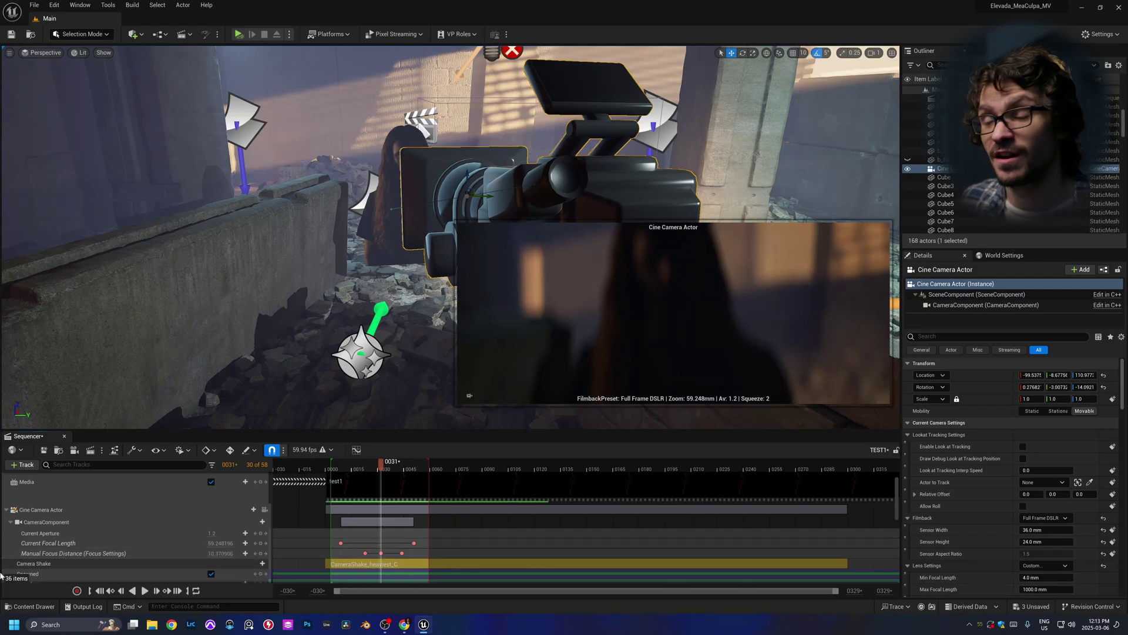
pyautogui.click(350, 466)
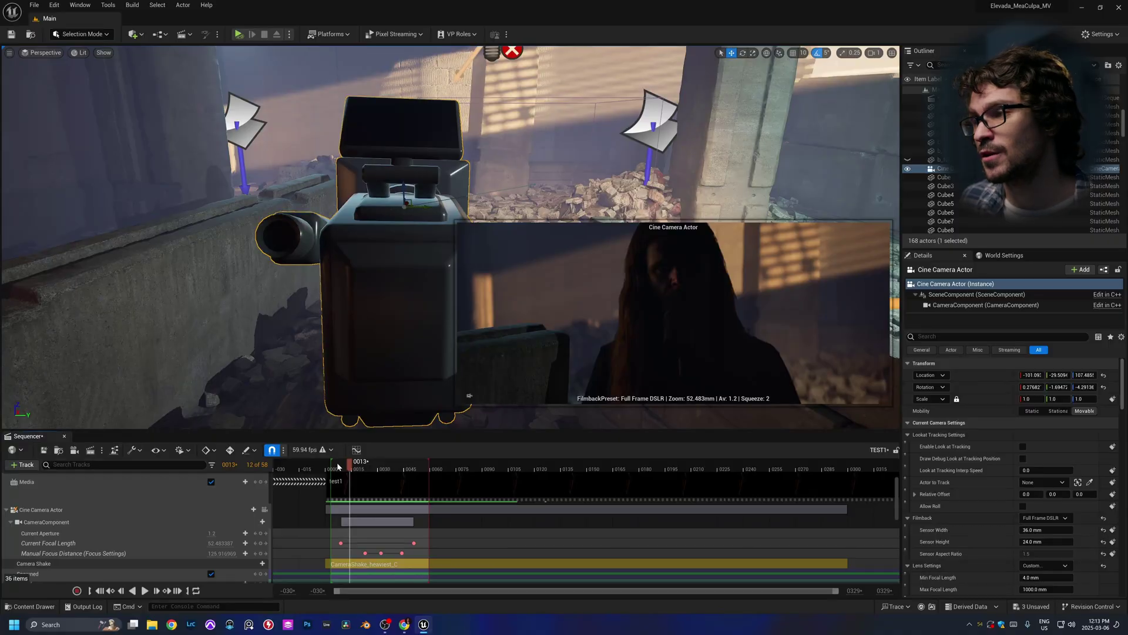
pyautogui.press('space')
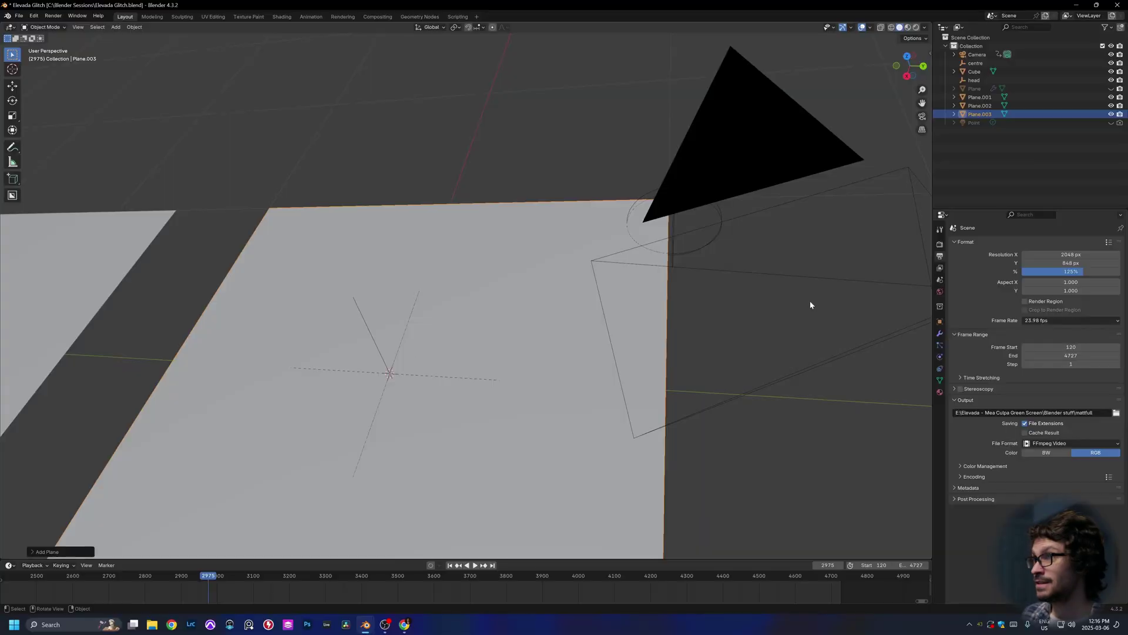
# In Blender, create a new geometry node tree on Plane.003 and insert a Subdivide Mesh node after Group Input.
pyautogui.click(426, 17)
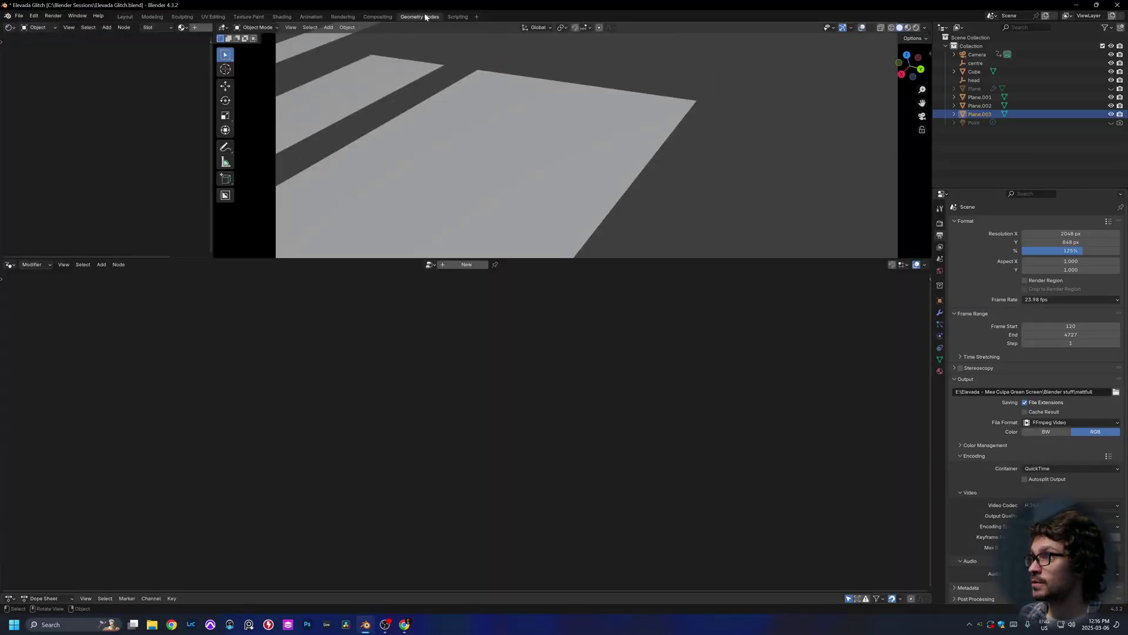
pyautogui.click(466, 265)
pyautogui.moveTo(311, 353); pyautogui.dragTo(230, 353)
pyautogui.moveTo(230, 353); pyautogui.dragTo(198, 352)
pyautogui.hotkey('shift', 'a')
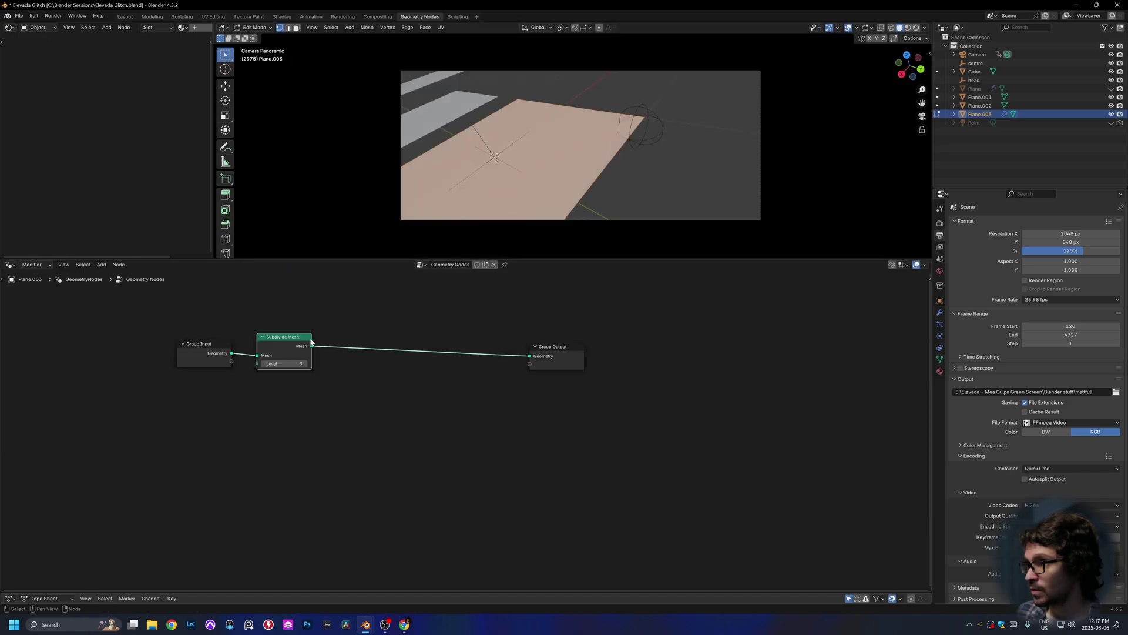
# Insert an Instance on Points node between Subdivide Mesh and Group Output.
pyautogui.hotkey('shift', 'a')
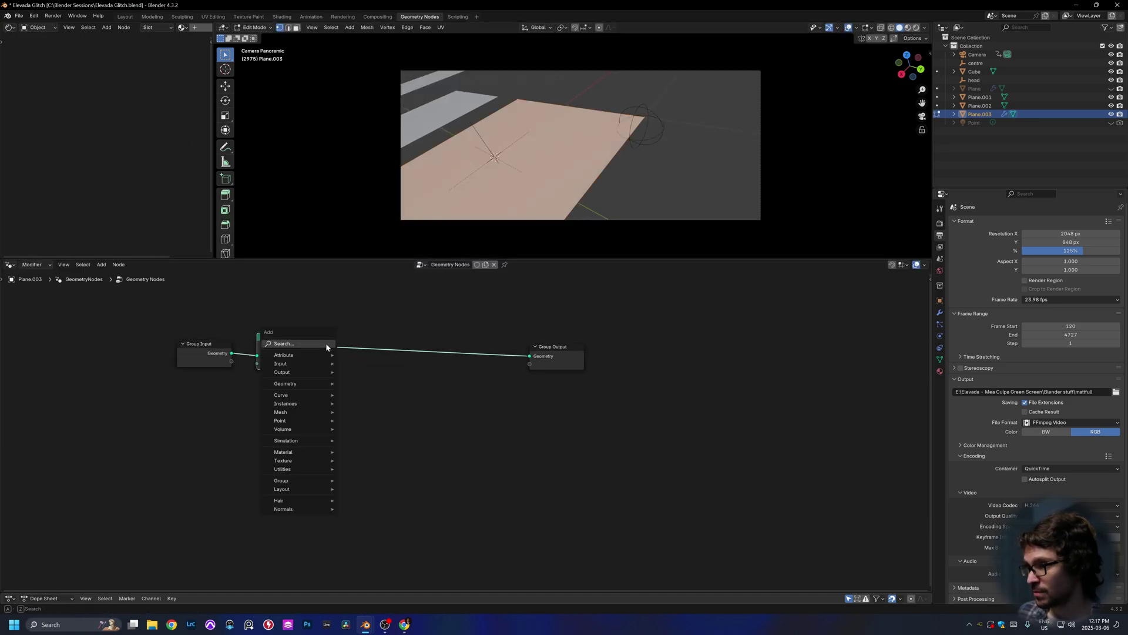
pyautogui.click(326, 343)
pyautogui.write('in')
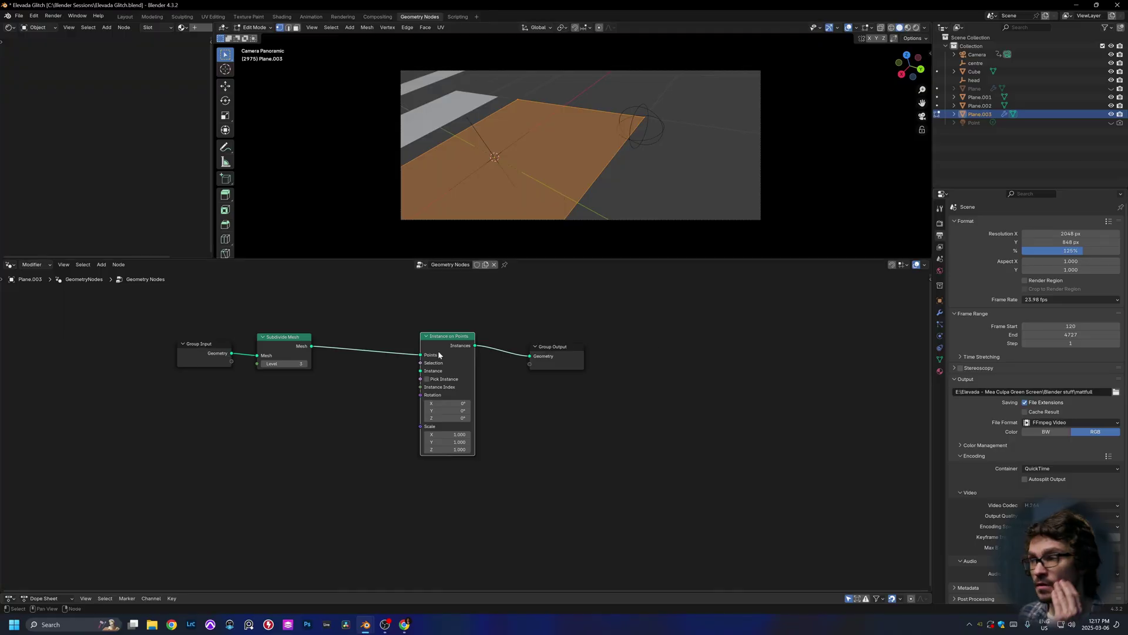
# Bring the Cube into the node tree as an Object Info node, feed its Geometry into Instance, and return to Object Mode.
pyautogui.click(975, 73)
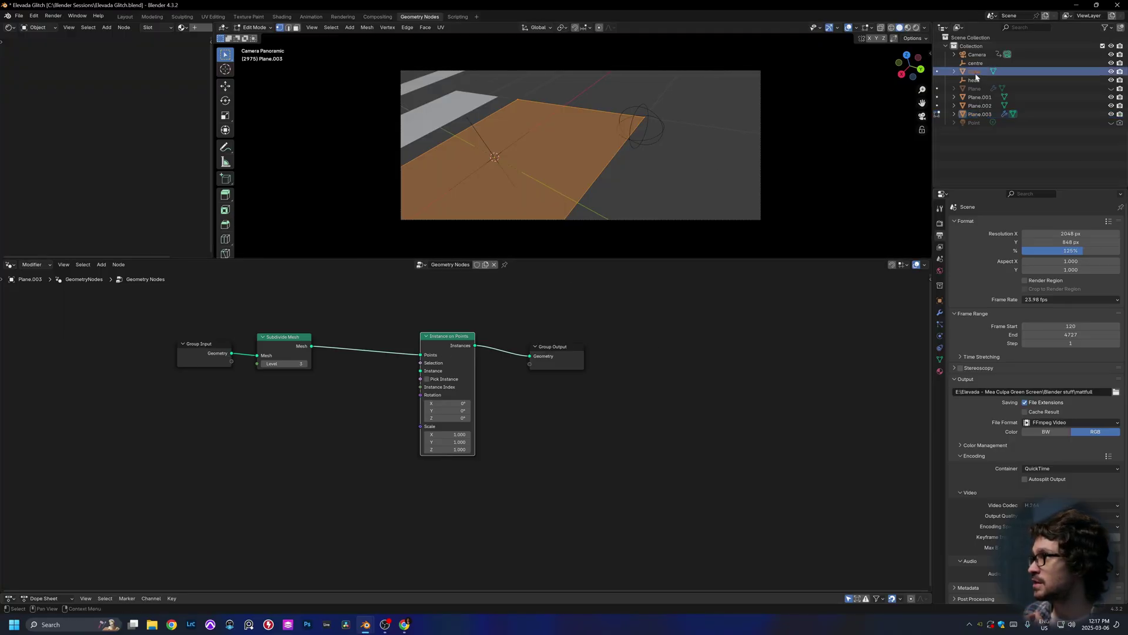
pyautogui.moveTo(970, 77); pyautogui.dragTo(267, 488)
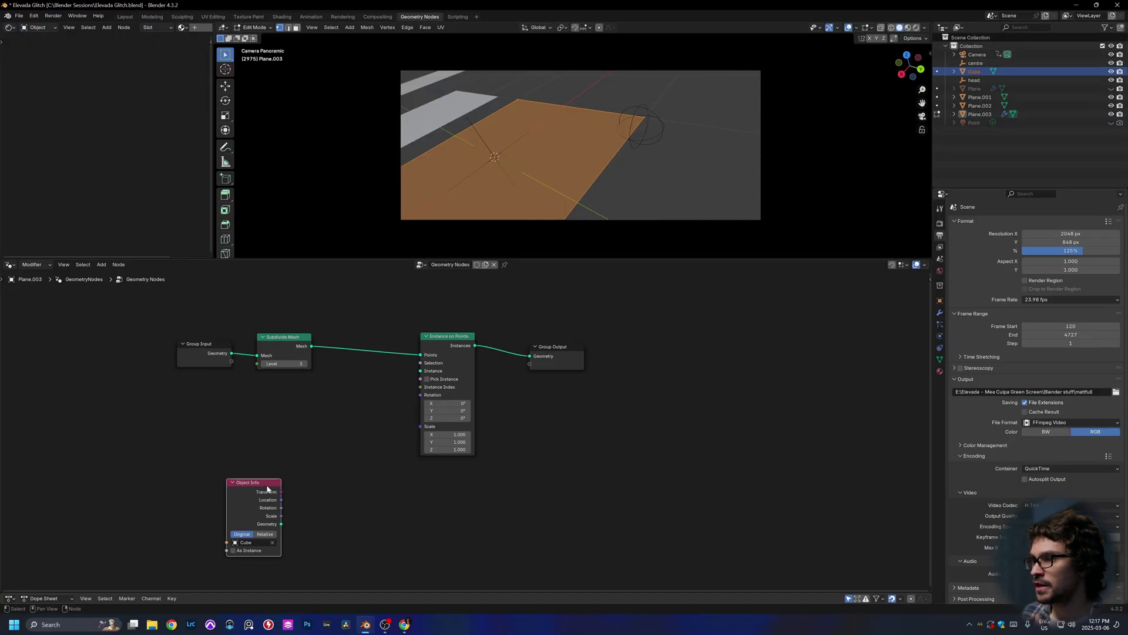
pyautogui.moveTo(399, 394); pyautogui.dragTo(418, 368)
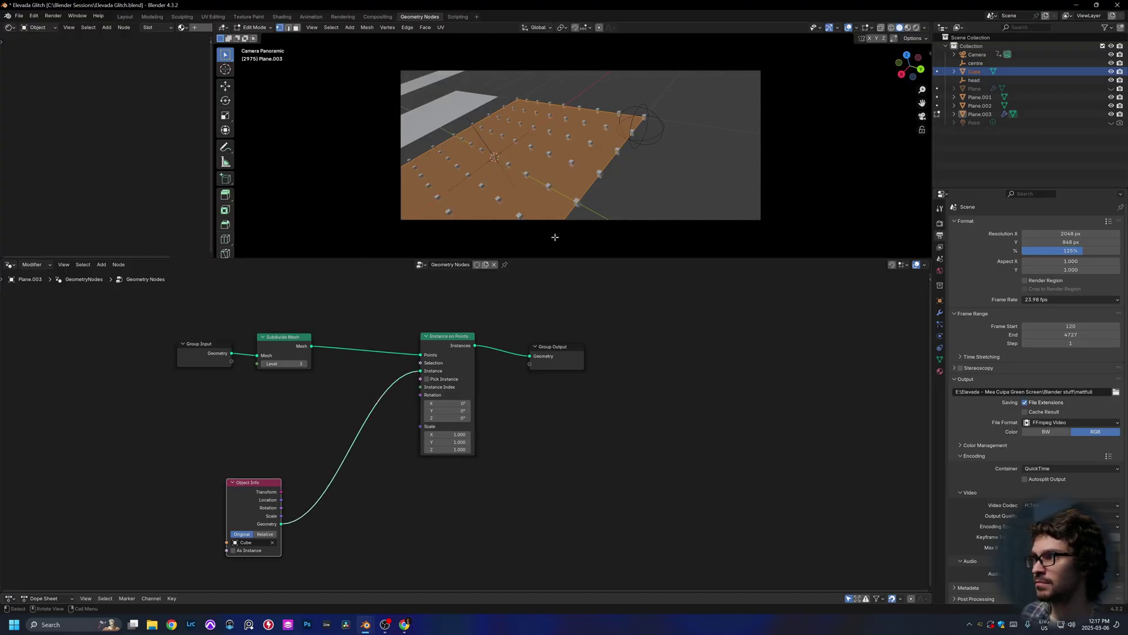
pyautogui.press('Tab')
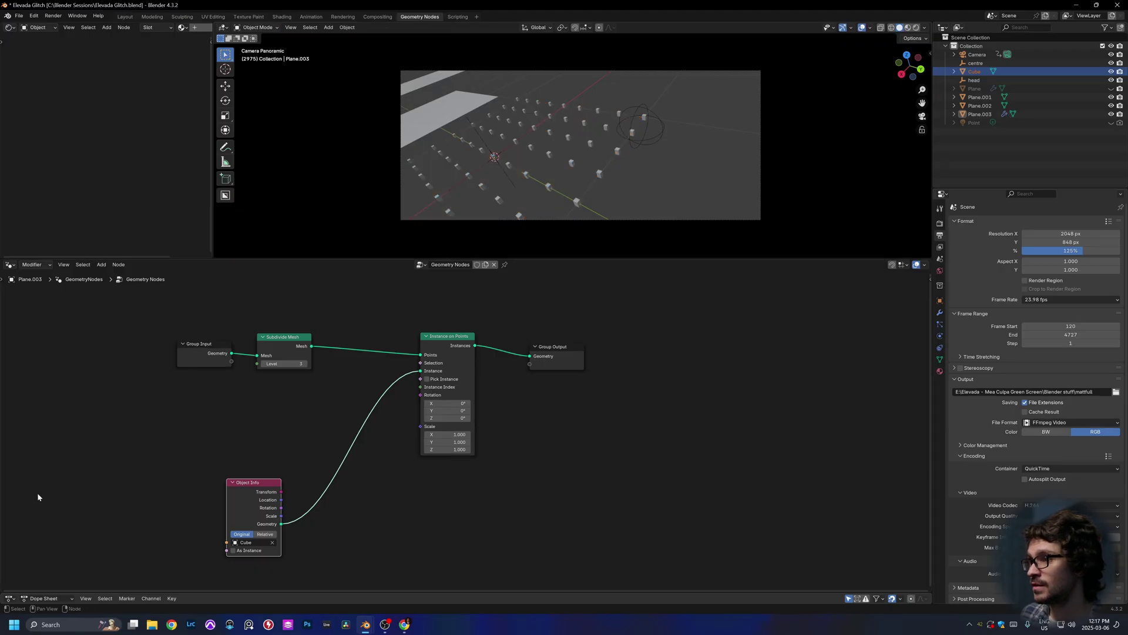
# Add an Image Texture node to the node tree and load the singer's Vox .mp4 clip into it.
pyautogui.hotkey('shift', 'a')
pyautogui.write('imag')
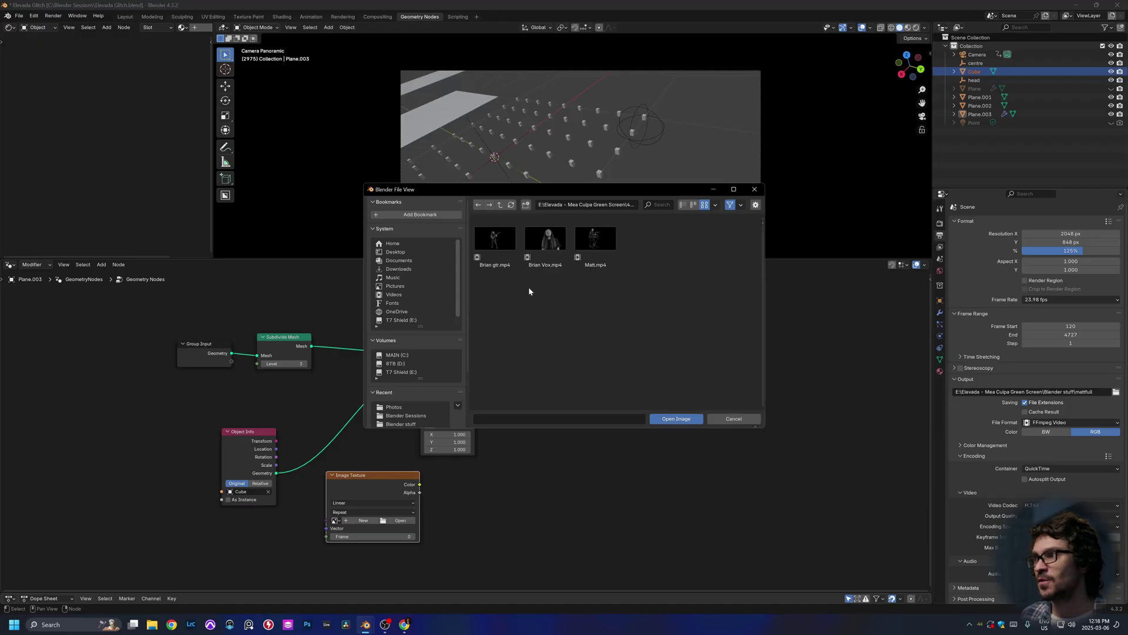
pyautogui.click(550, 244)
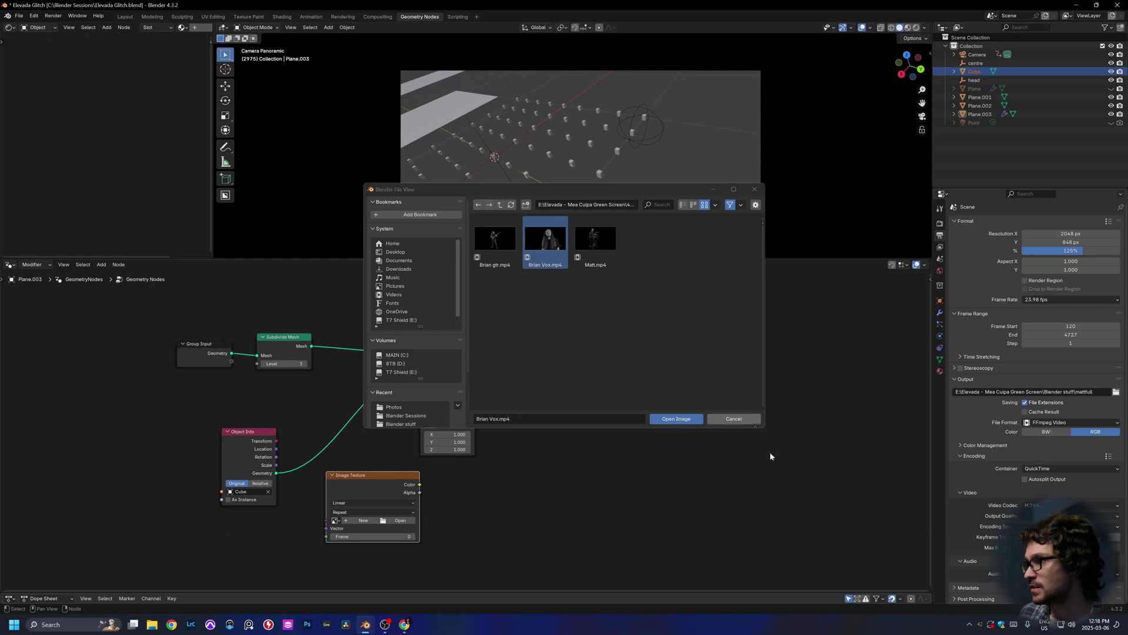
pyautogui.press('Return')
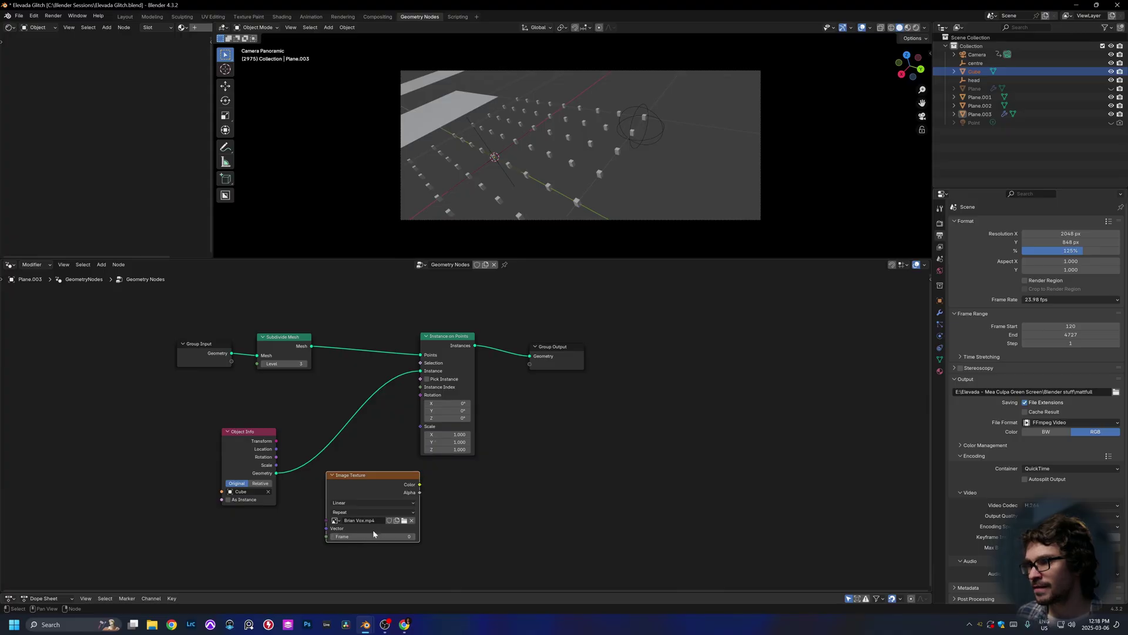
# Make the Image Texture's Frame value follow the current scene frame and play the animation from frame 120.
pyautogui.click(347, 512)
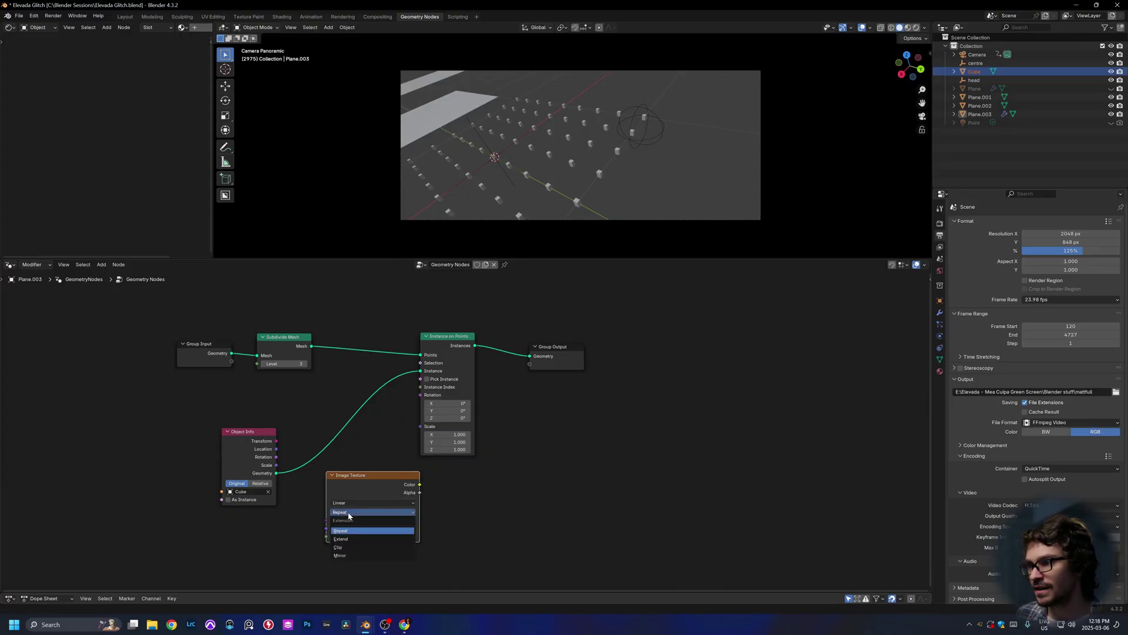
pyautogui.click(347, 503)
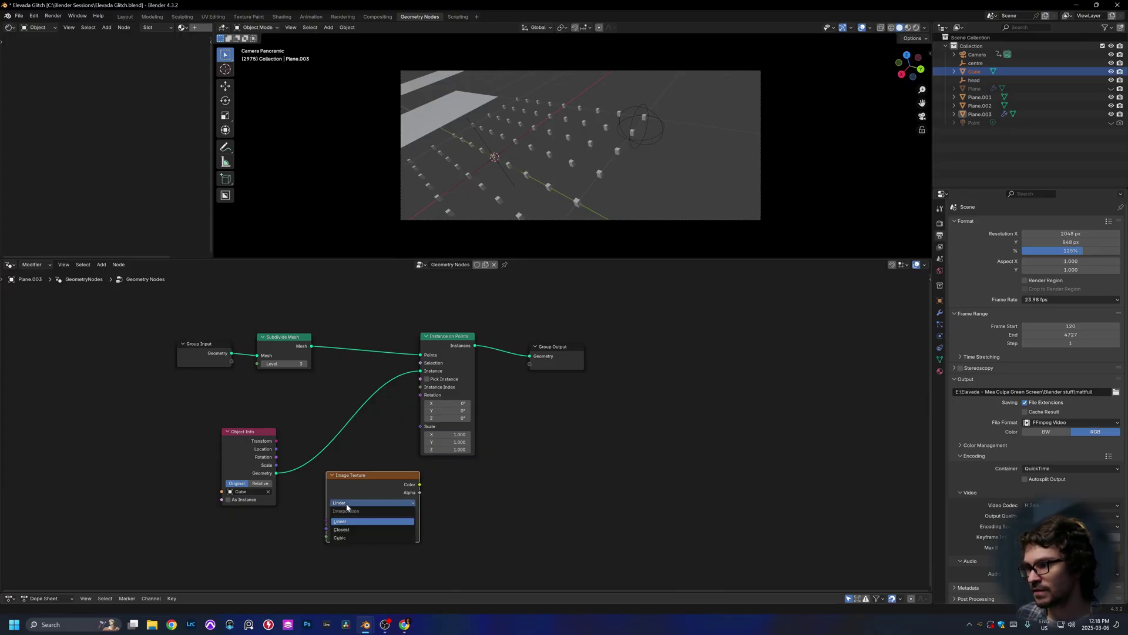
pyautogui.click(365, 502)
pyautogui.click(368, 536)
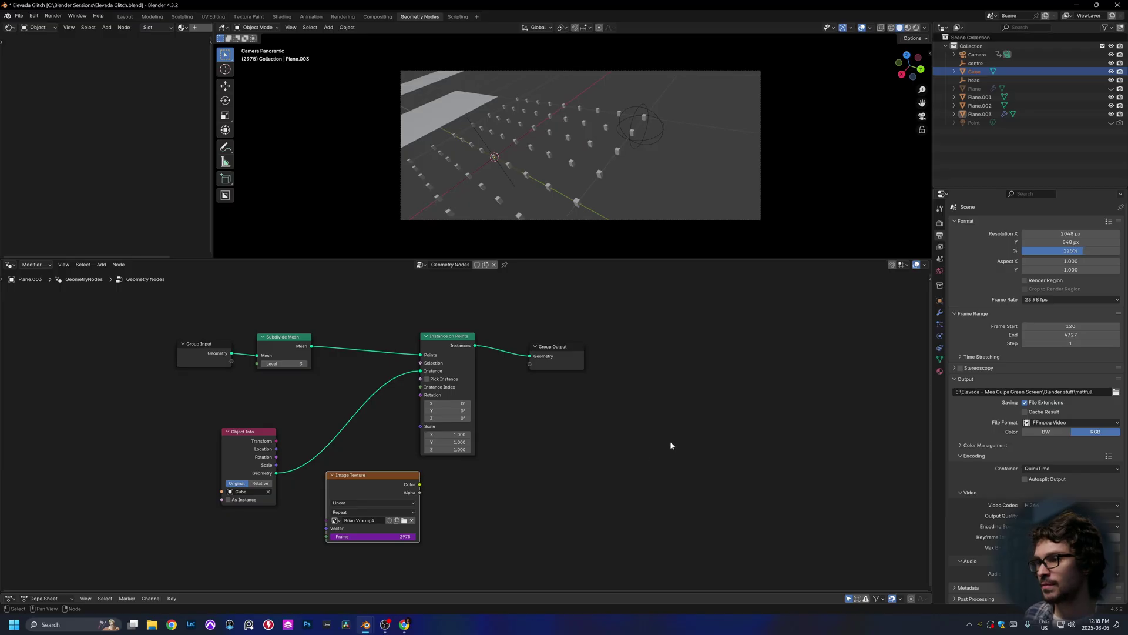
pyautogui.hotkey('shift', 'Left')
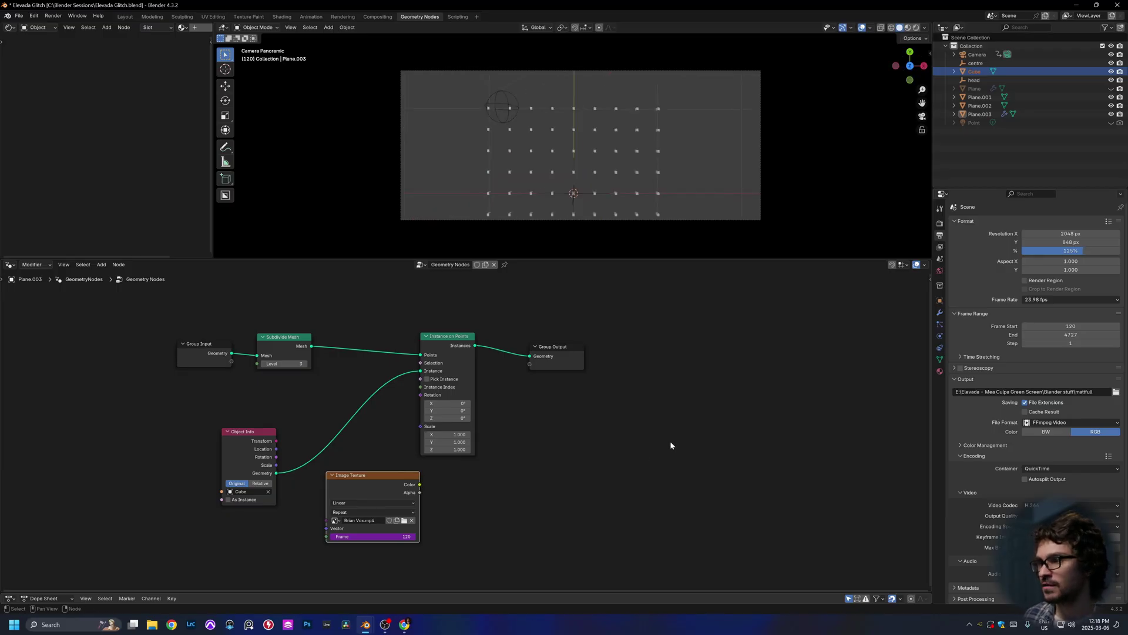
pyautogui.press('space')
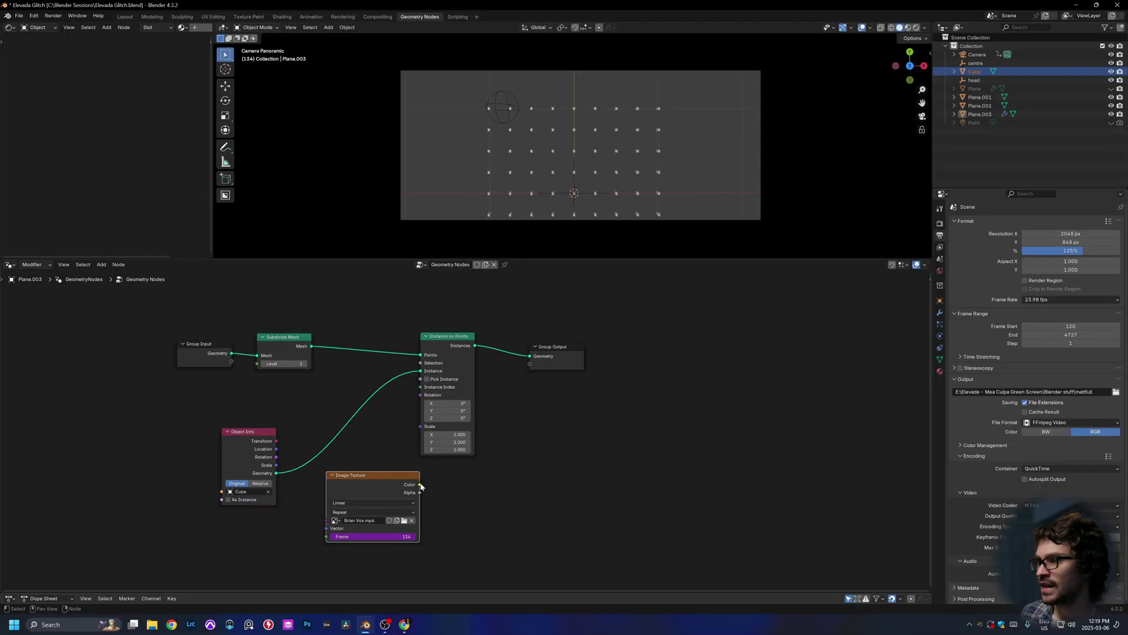
# Connect the Image Texture's Color output to the Scale input of Instance on Points.
pyautogui.moveTo(327, 422); pyautogui.dragTo(338, 419)
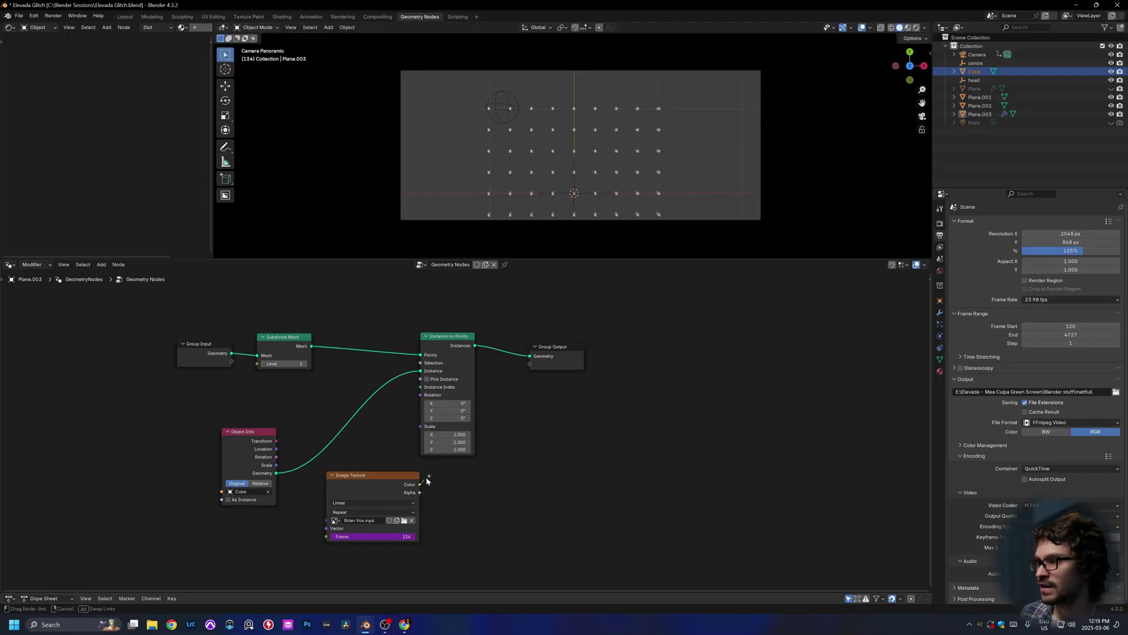
pyautogui.moveTo(420, 433); pyautogui.dragTo(421, 427)
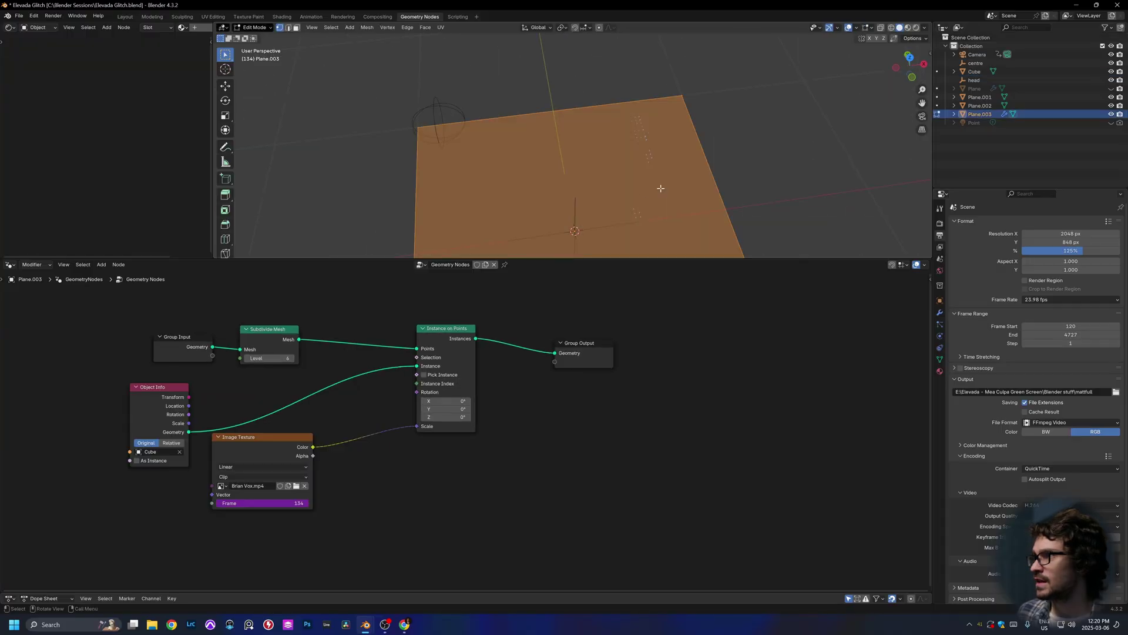
# Subdivide the mesh of Plane.003 twice in Edit Mode and return to Object Mode.
pyautogui.rightClick(652, 212)
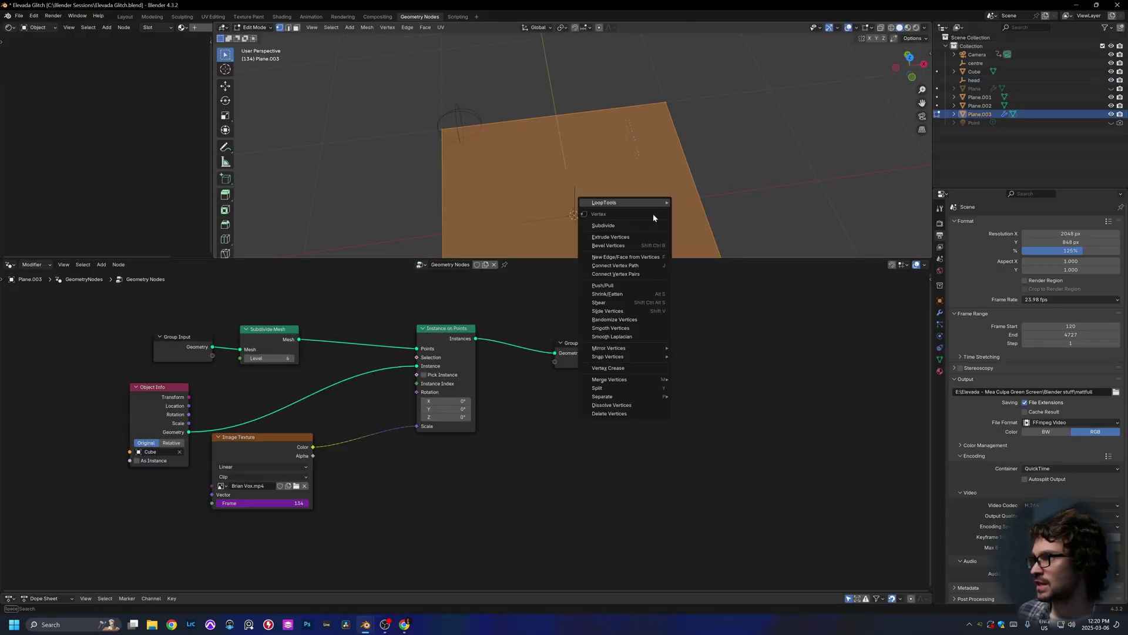
pyautogui.click(617, 225)
pyautogui.rightClick(622, 222)
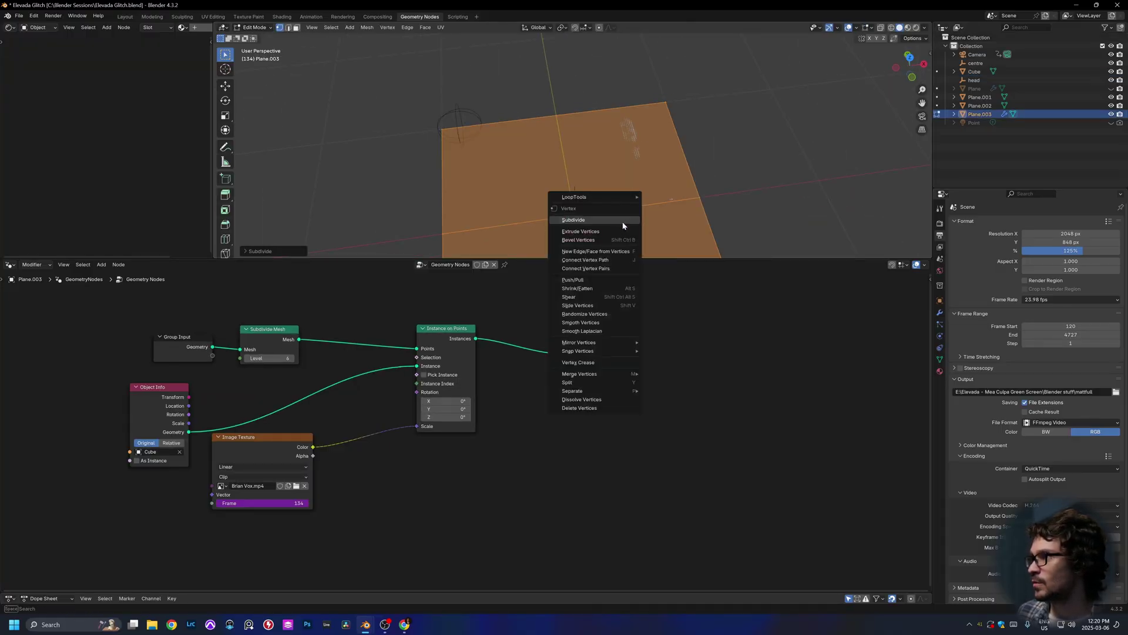
pyautogui.click(622, 221)
pyautogui.press('Tab')
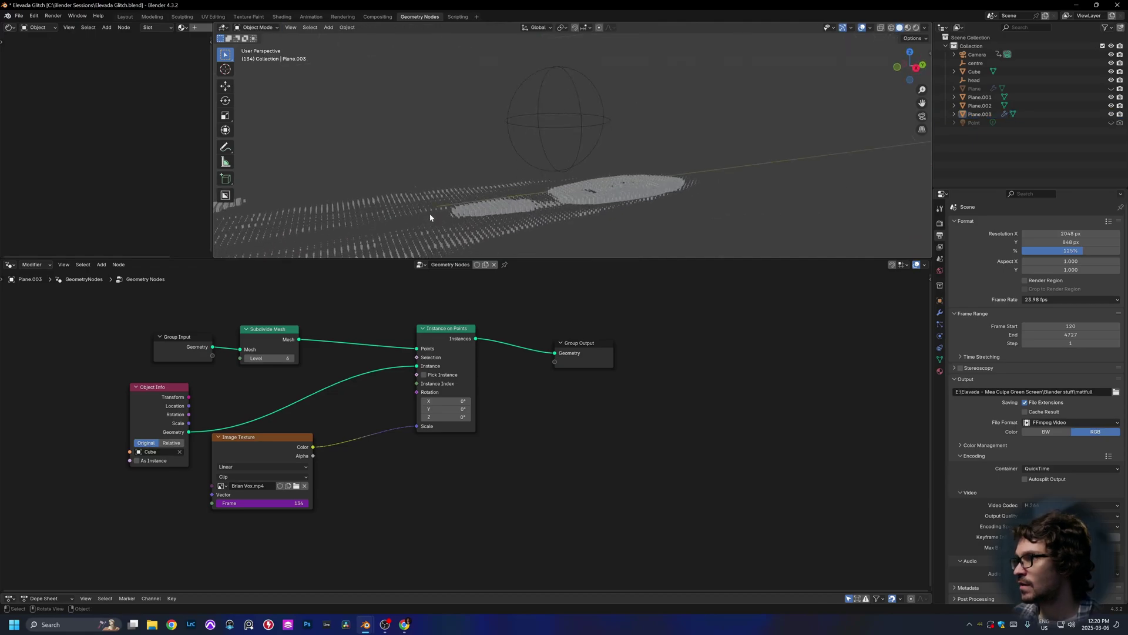
# Widen Plane.003 along the X axis until the instanced figure has natural proportions.
pyautogui.moveTo(560, 190); pyautogui.dragTo(588, 206)
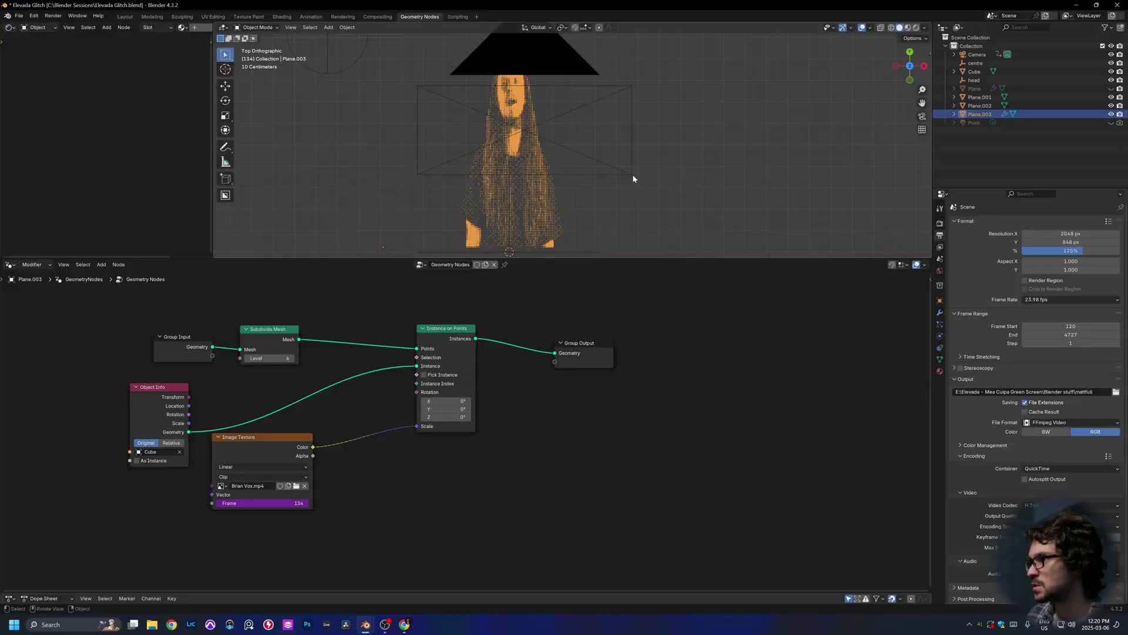
pyautogui.press('s')
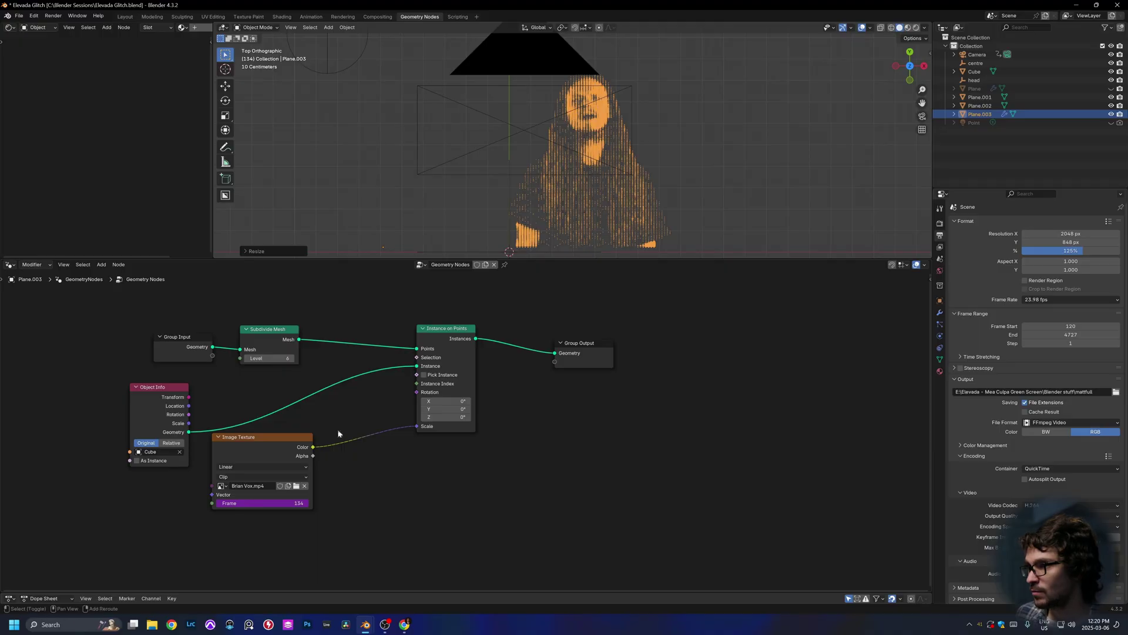
# Insert an RGB Curves node between the Image Texture's Color output and the instance Scale.
pyautogui.hotkey('shift', 'a')
pyautogui.write('curve')
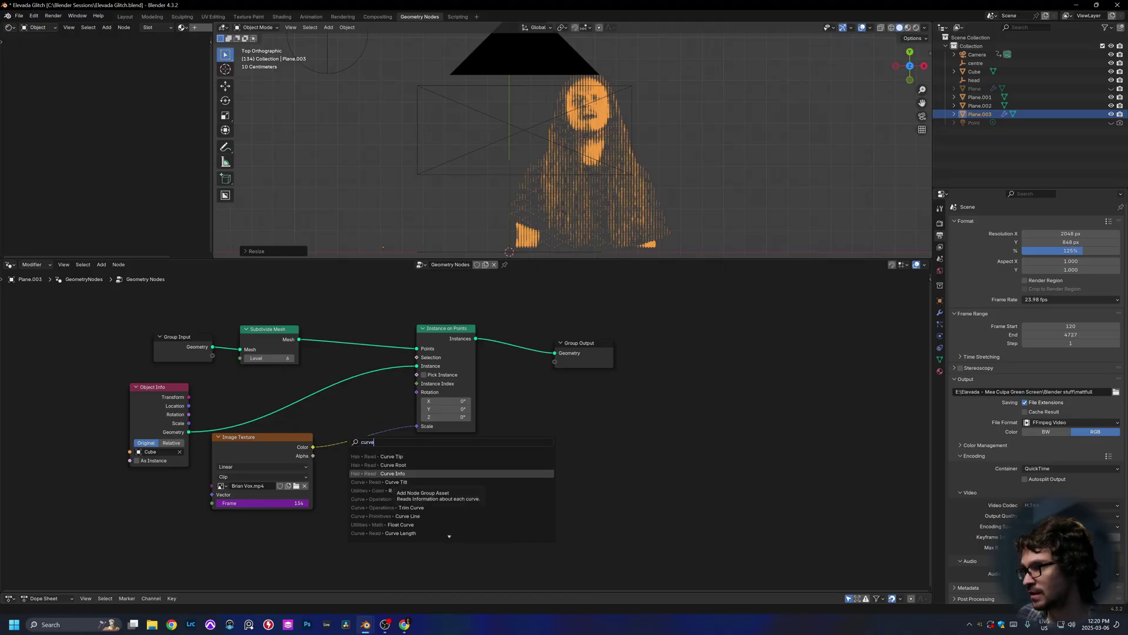
pyautogui.click(400, 490)
pyautogui.click(319, 415)
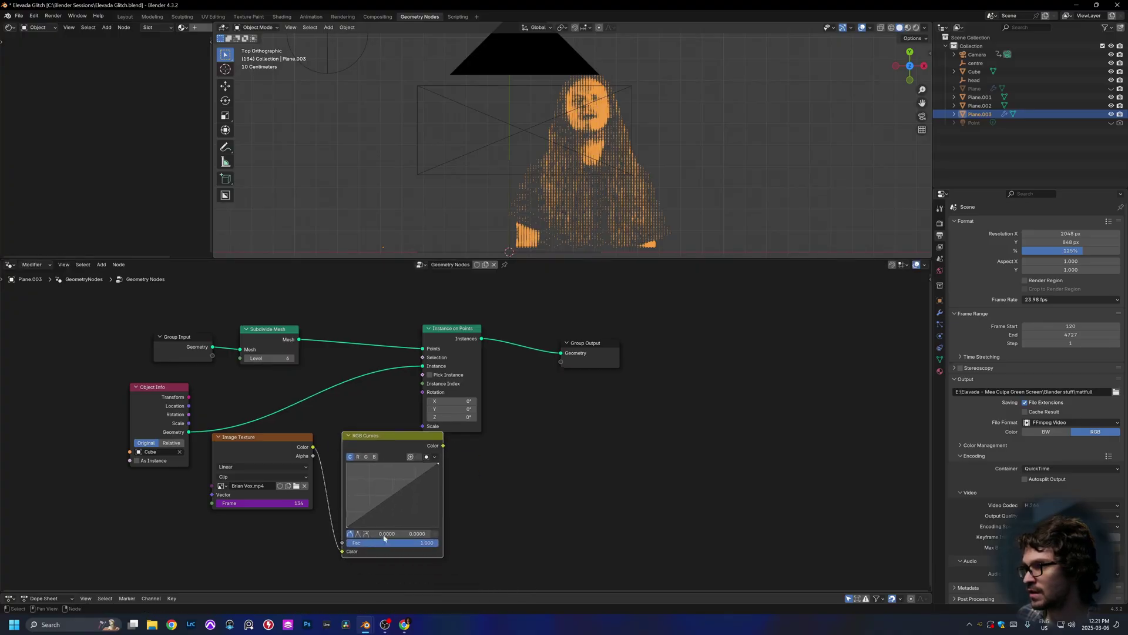
# Shape the RGB curve with a lower point at about 0.10, 0.13 and a second point in the highlights, with the viewport overlays hidden.
pyautogui.moveTo(363, 514); pyautogui.dragTo(365, 519)
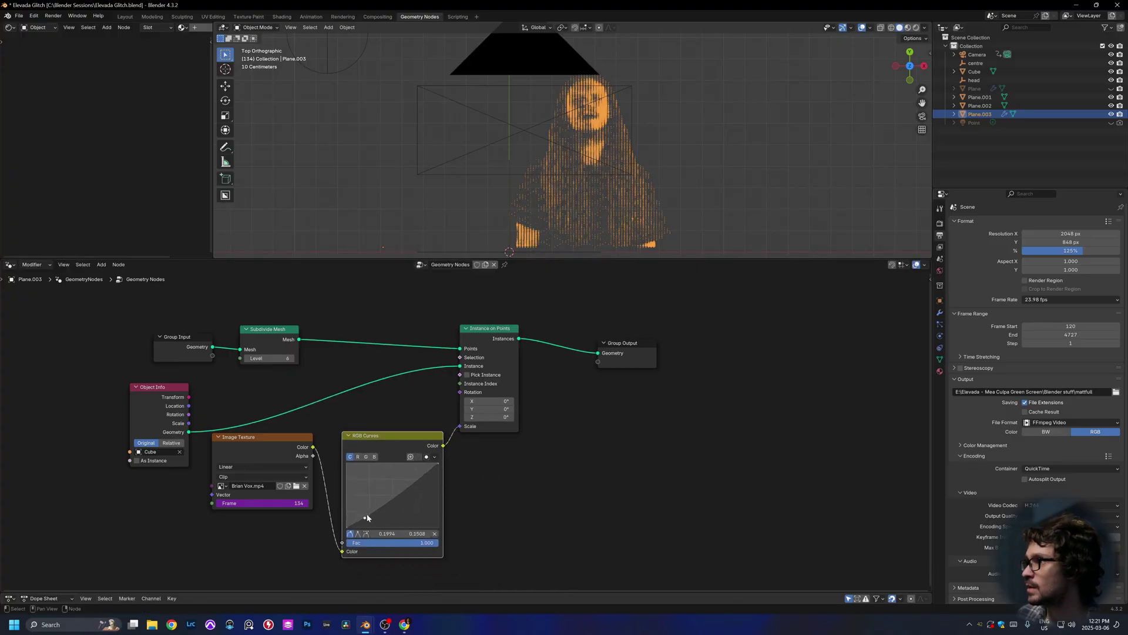
pyautogui.hotkey('alt', 'shift', 'z')
pyautogui.scroll(3, 622, 153)
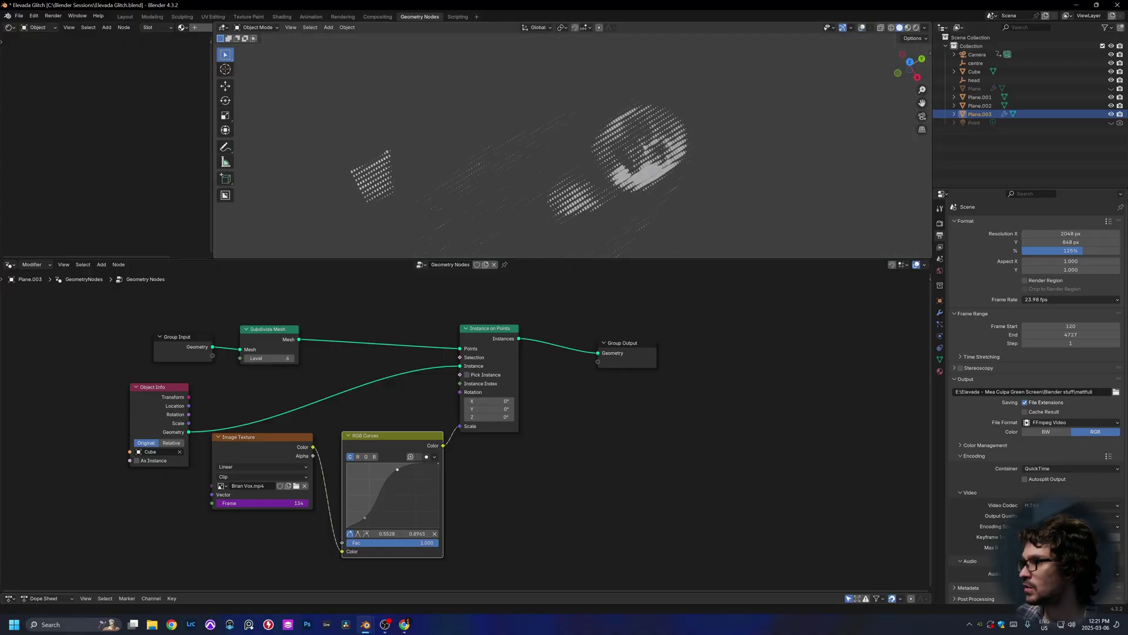
pyautogui.moveTo(398, 469); pyautogui.dragTo(412, 488)
pyautogui.moveTo(364, 517); pyautogui.dragTo(356, 519)
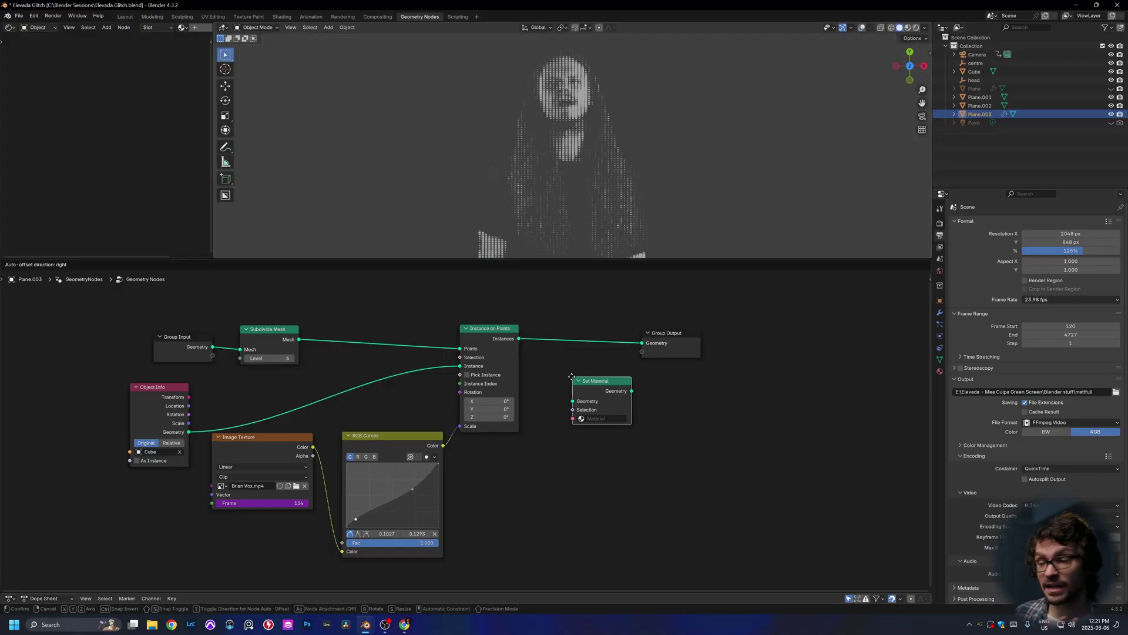
# Insert a Set Material node between Instance on Points and Group Output, and create a new material for Plane.003.
pyautogui.click(568, 331)
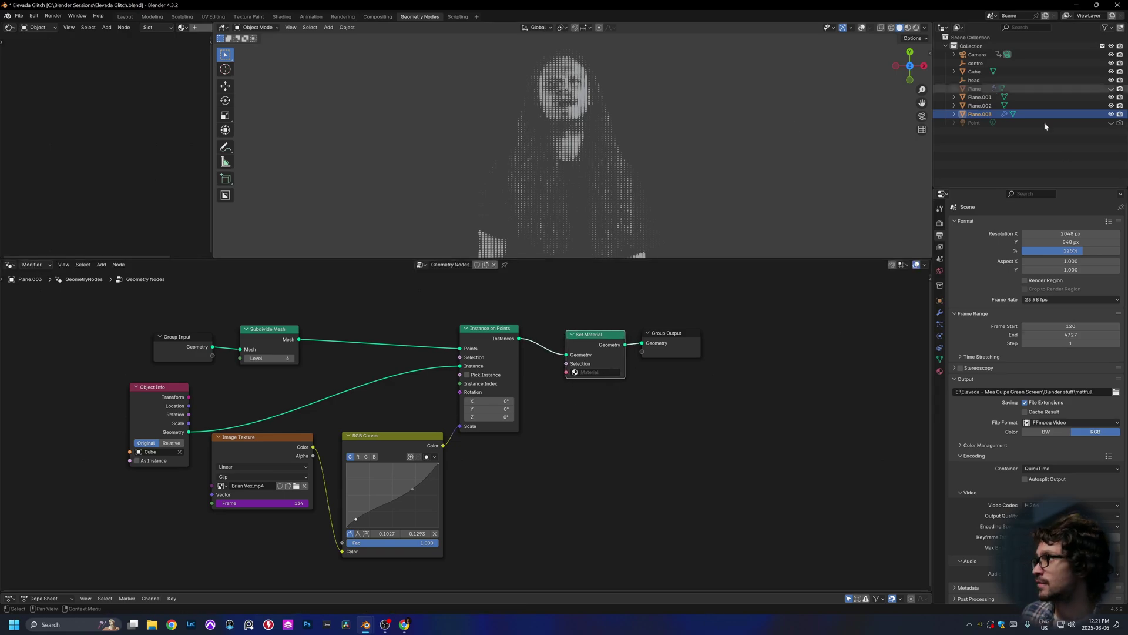
pyautogui.click(940, 371)
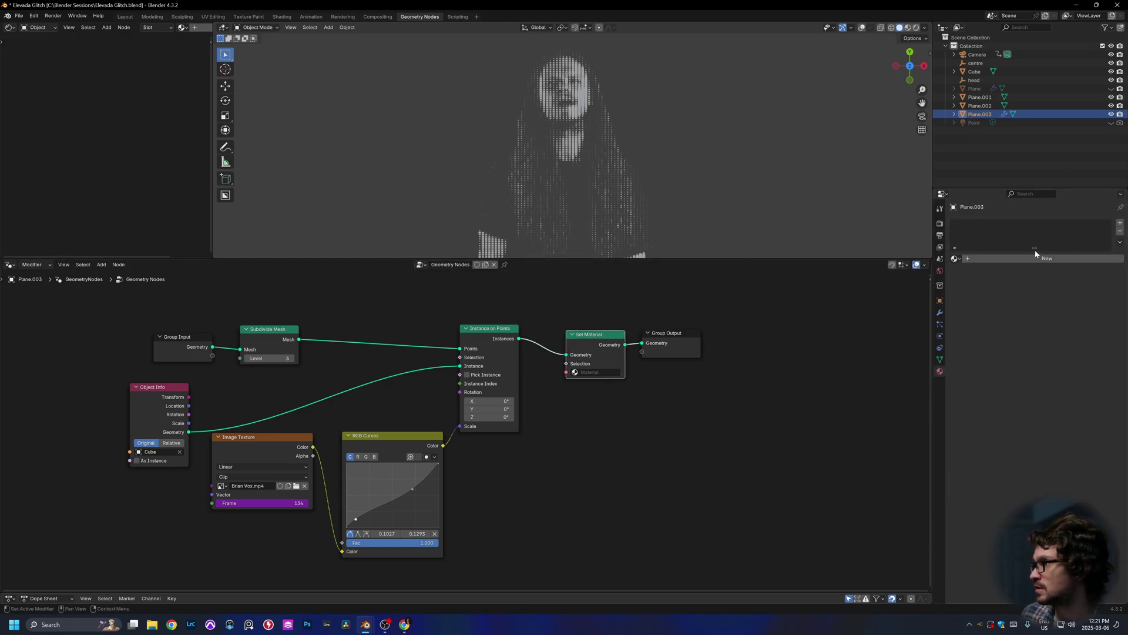
pyautogui.click(1047, 258)
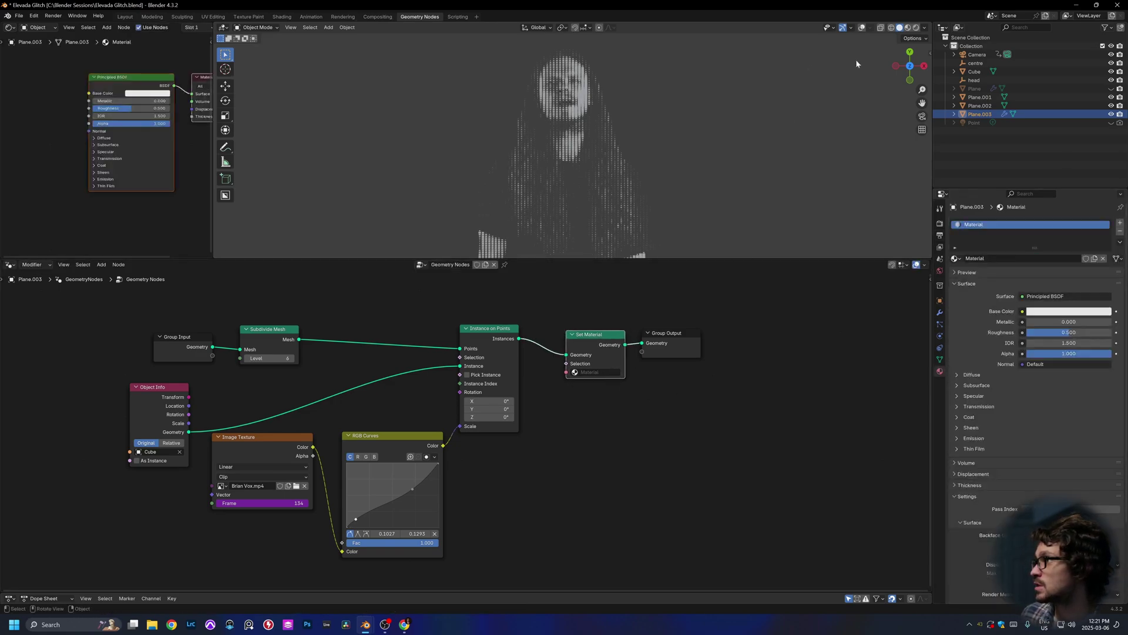
# In rendered shading, give the new material an emission strength of 1 and assign it, named emission, in the Set Material node.
pyautogui.click(915, 28)
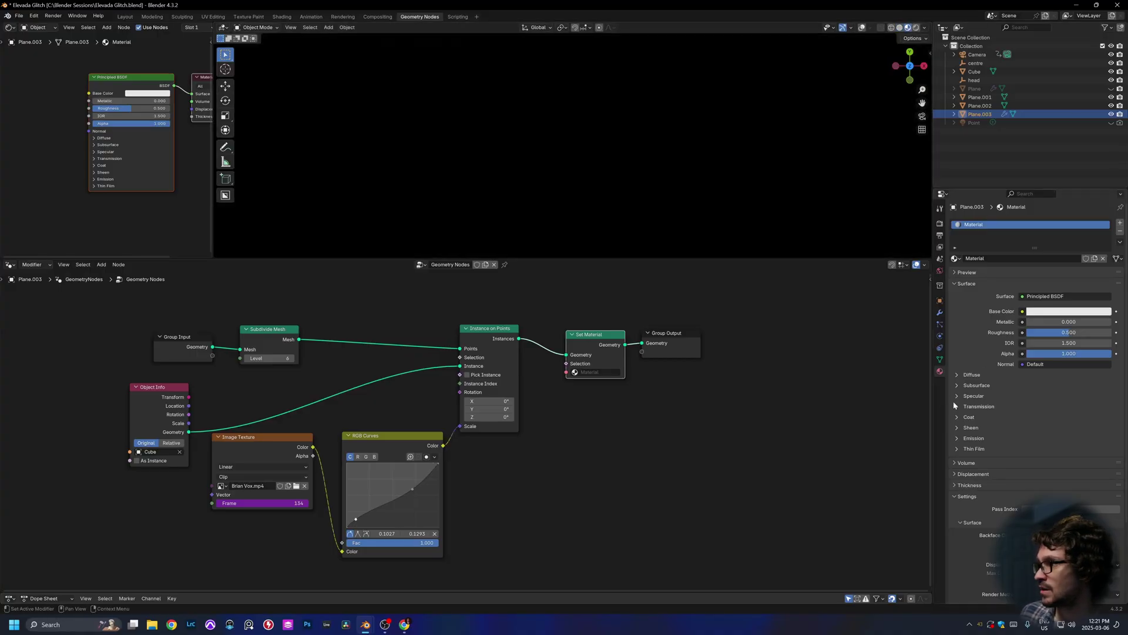
pyautogui.click(957, 438)
pyautogui.click(1108, 461)
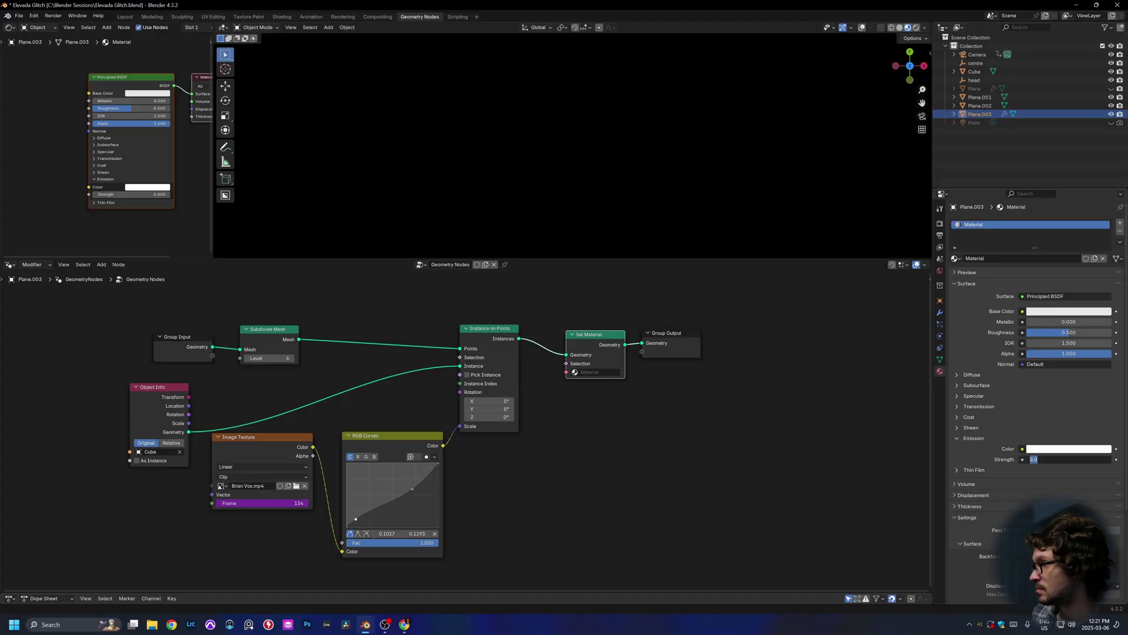
pyautogui.write('1')
pyautogui.press('Return')
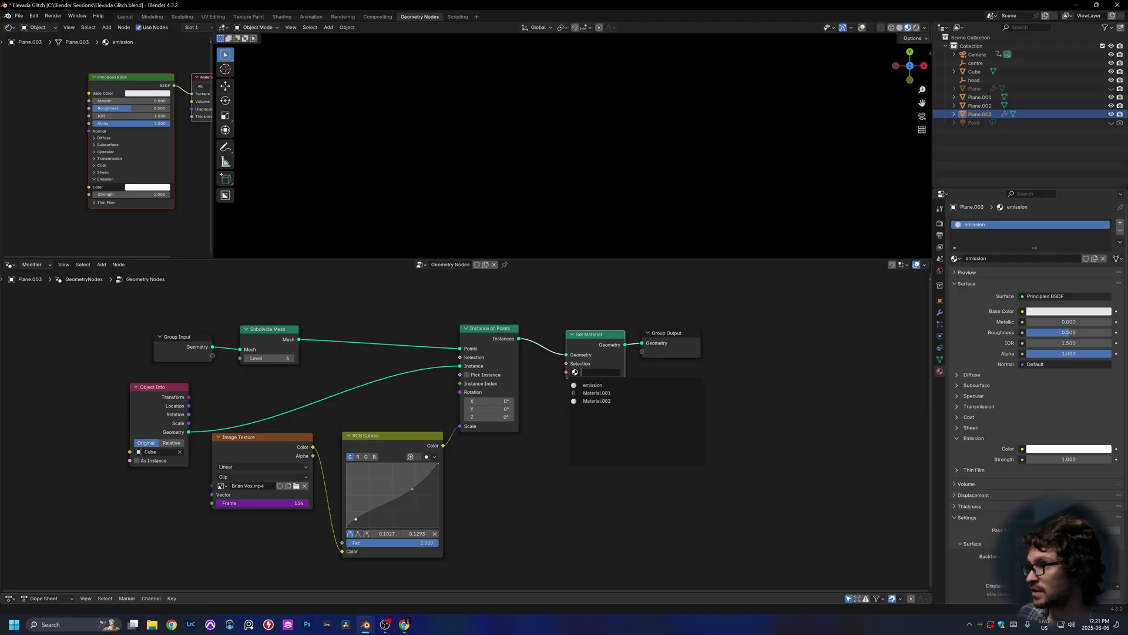
pyautogui.click(592, 385)
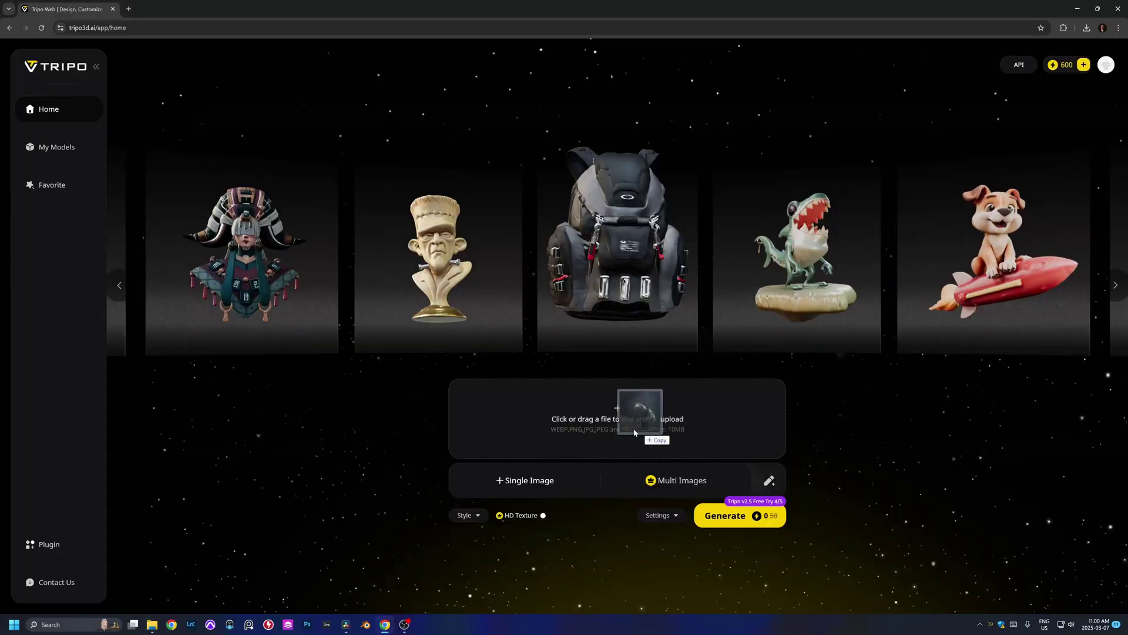
# Switch to Tripo in the browser, upload the reference image of the hunched figure, and generate a 3D model from it.
pyautogui.moveTo(641, 432); pyautogui.dragTo(633, 433)
pyautogui.click(718, 516)
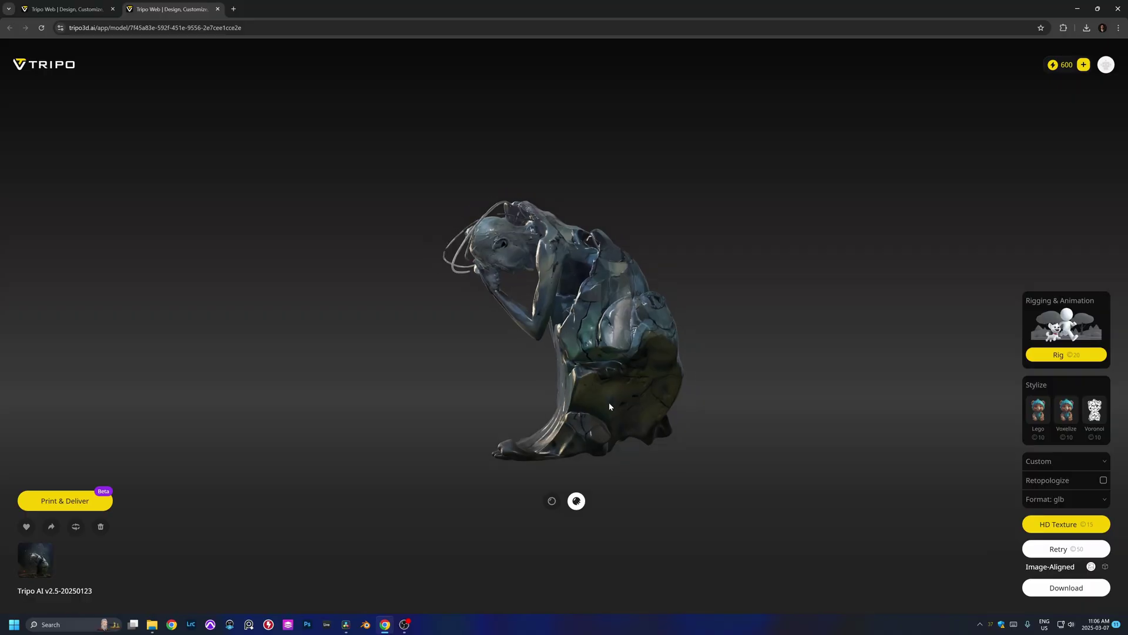
pyautogui.moveTo(609, 402)
pyautogui.mouseDown()
pyautogui.moveTo(595, 407)
pyautogui.moveTo(625, 418)
pyautogui.moveTo(477, 411)
pyautogui.moveTo(551, 421)
pyautogui.moveTo(607, 408)
pyautogui.mouseUp()
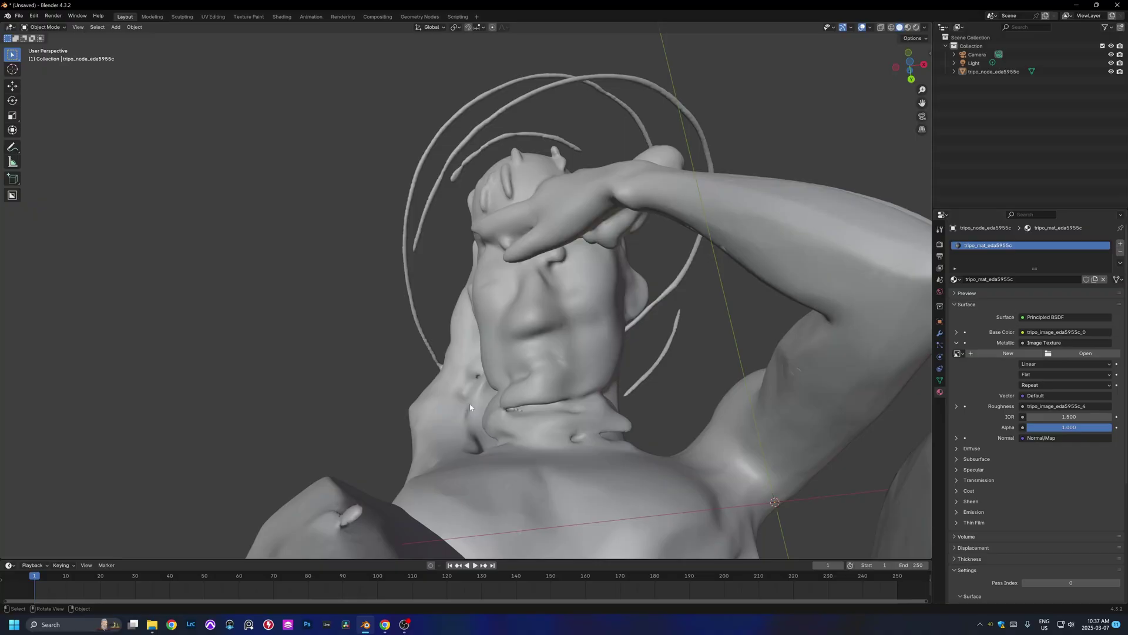
# Switch to Blender, sculpt the stray round lump beside the figure's hand with the Draw brush, and turn on Dyntopo.
pyautogui.moveTo(567, 433); pyautogui.dragTo(662, 208)
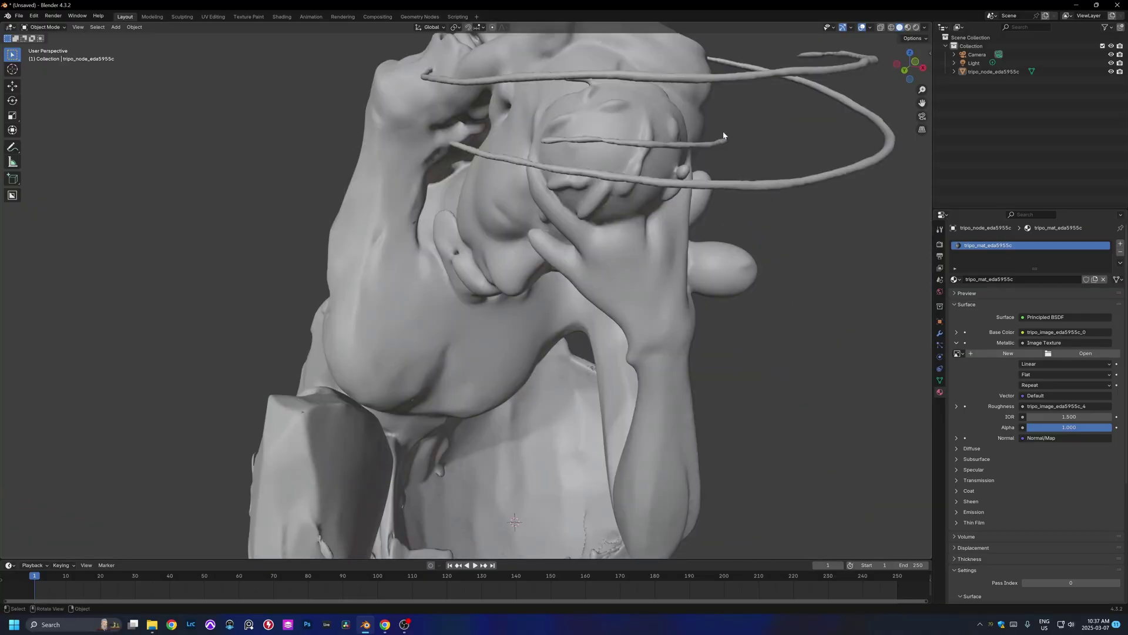
pyautogui.moveTo(701, 102); pyautogui.dragTo(589, 208)
pyautogui.moveTo(664, 136); pyautogui.dragTo(491, 218)
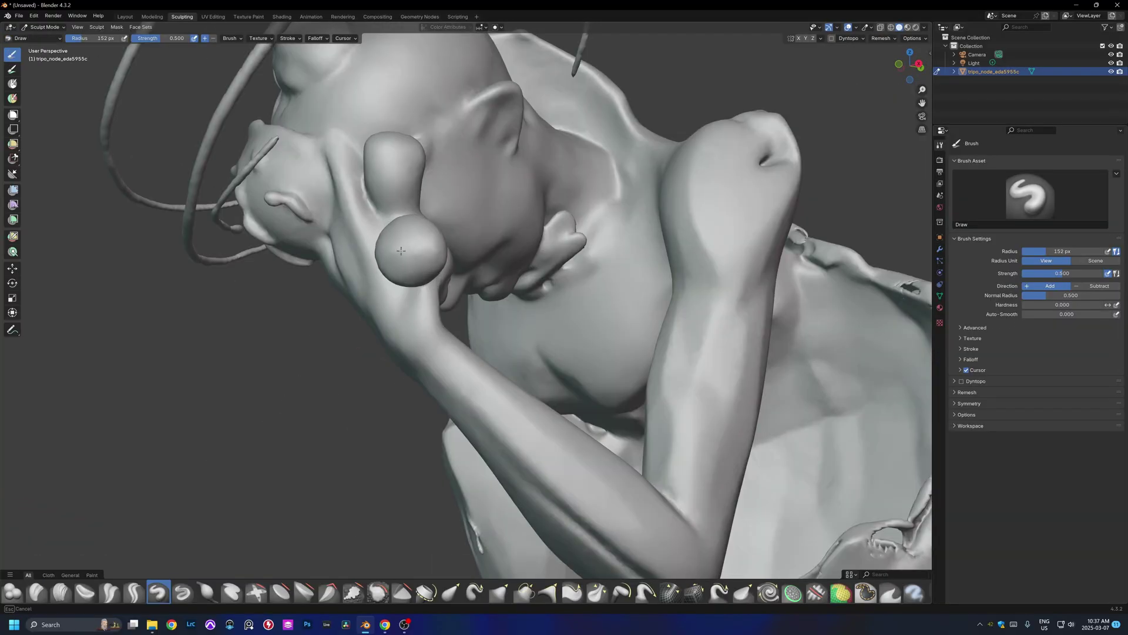
pyautogui.moveTo(412, 249)
pyautogui.mouseDown()
pyautogui.moveTo(420, 248)
pyautogui.moveTo(405, 281)
pyautogui.mouseUp()
pyautogui.click(831, 38)
pyautogui.click(825, 55)
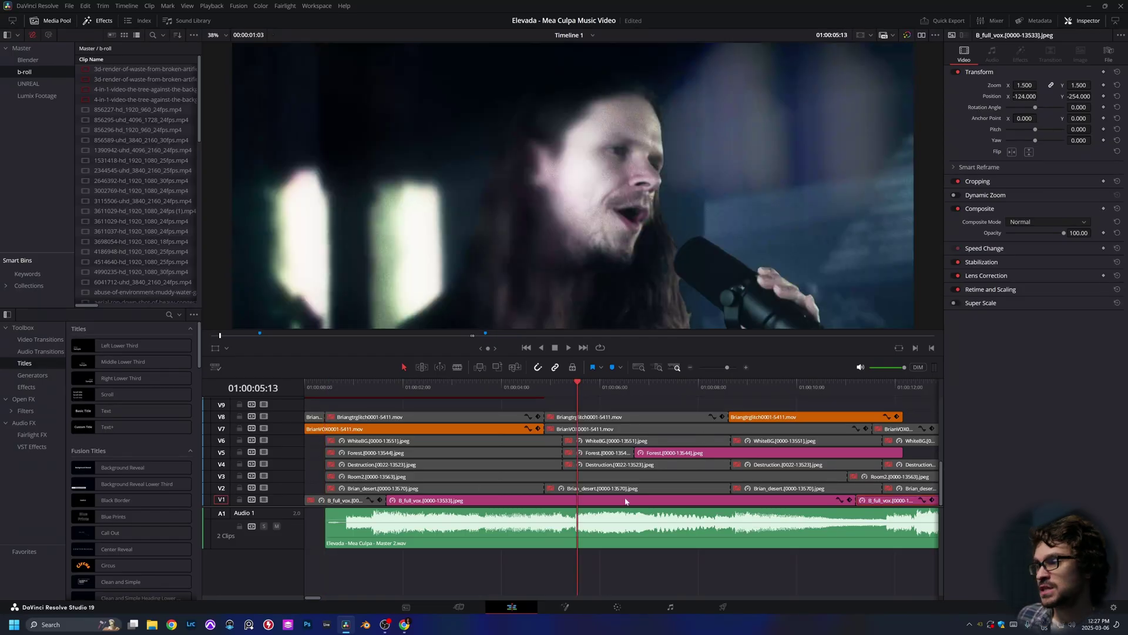
# Switch to DaVinci Resolve's Color page and add a layer node to node 08 after the curve node in the vocal close-up's grade.
pyautogui.click(615, 607)
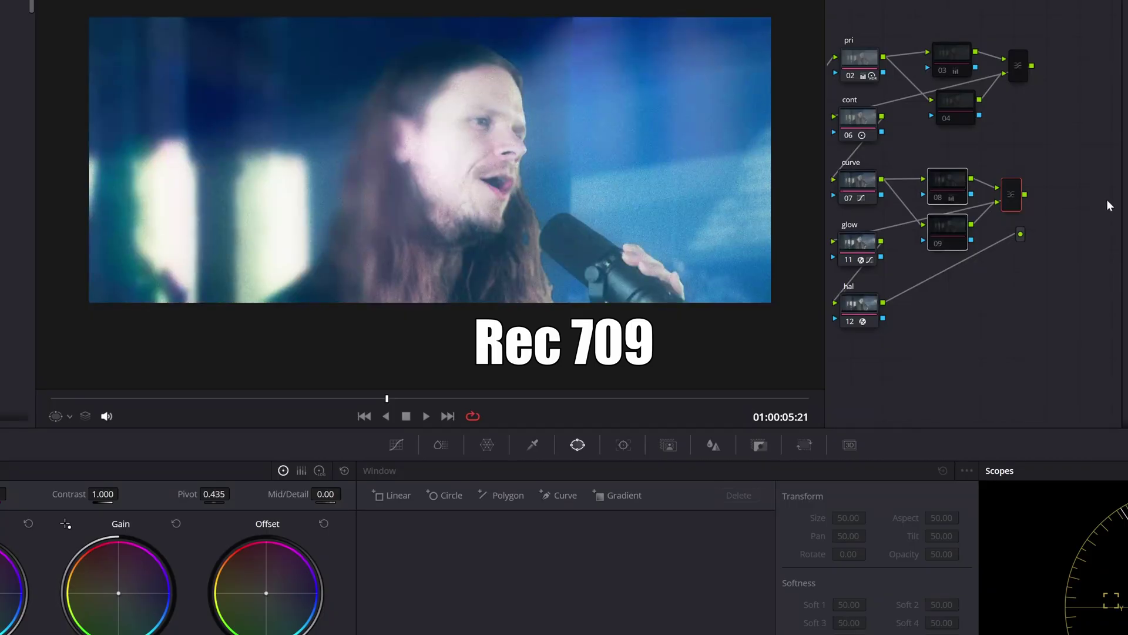
pyautogui.hotkey('ctrl', 'd')
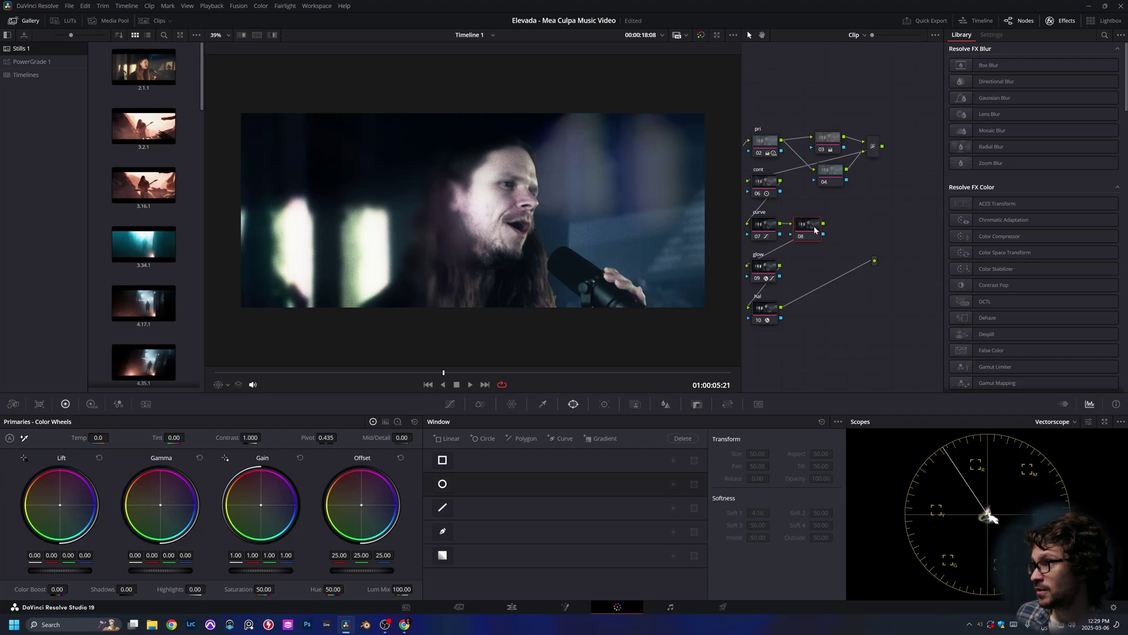
pyautogui.moveTo(815, 231); pyautogui.dragTo(833, 230)
pyautogui.rightClick(834, 229)
pyautogui.moveTo(916, 272)
pyautogui.click(993, 296)
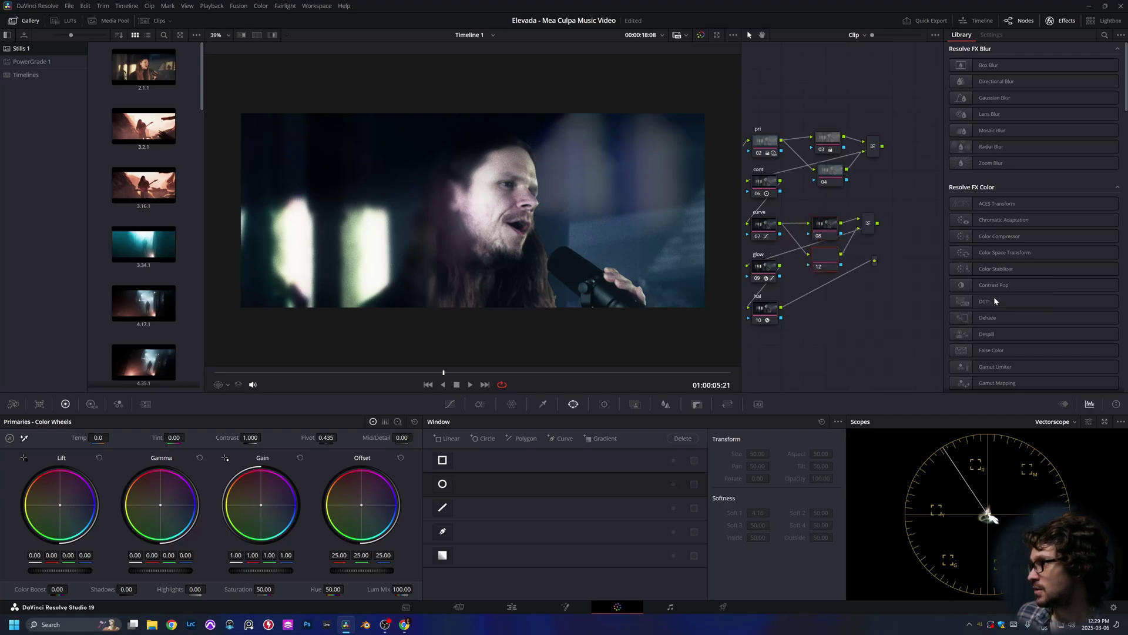
pyautogui.click(862, 235)
# Set the saturation of layered node 08 to 0 and the layer mixer's composite mode to Overlay.
pyautogui.click(823, 228)
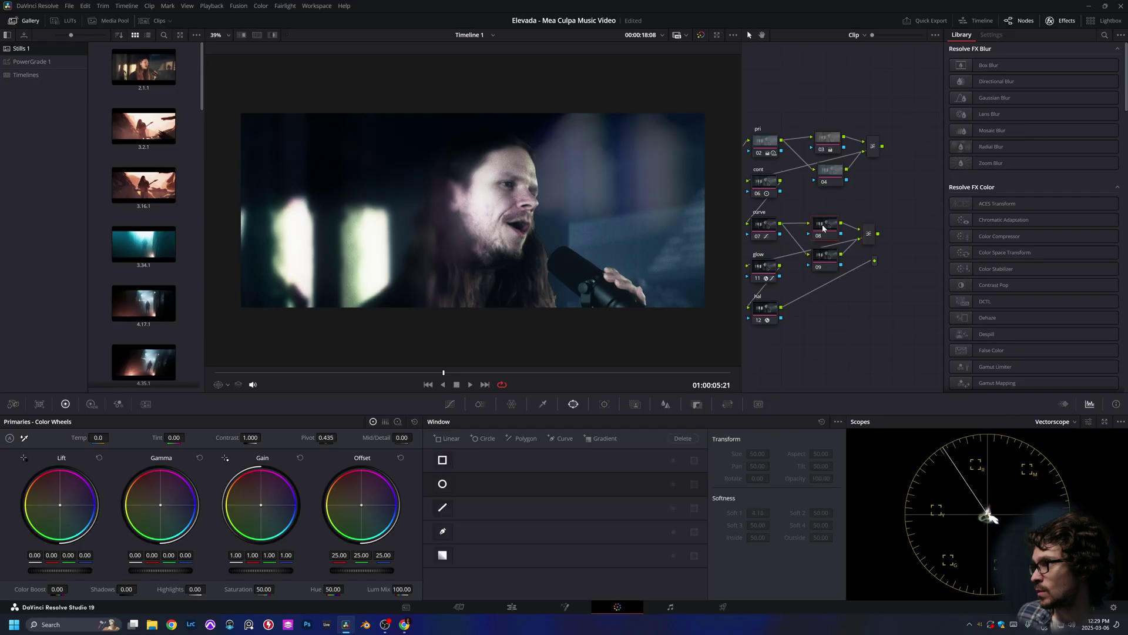
pyautogui.moveTo(264, 589); pyautogui.dragTo(235, 589)
pyautogui.click(868, 234)
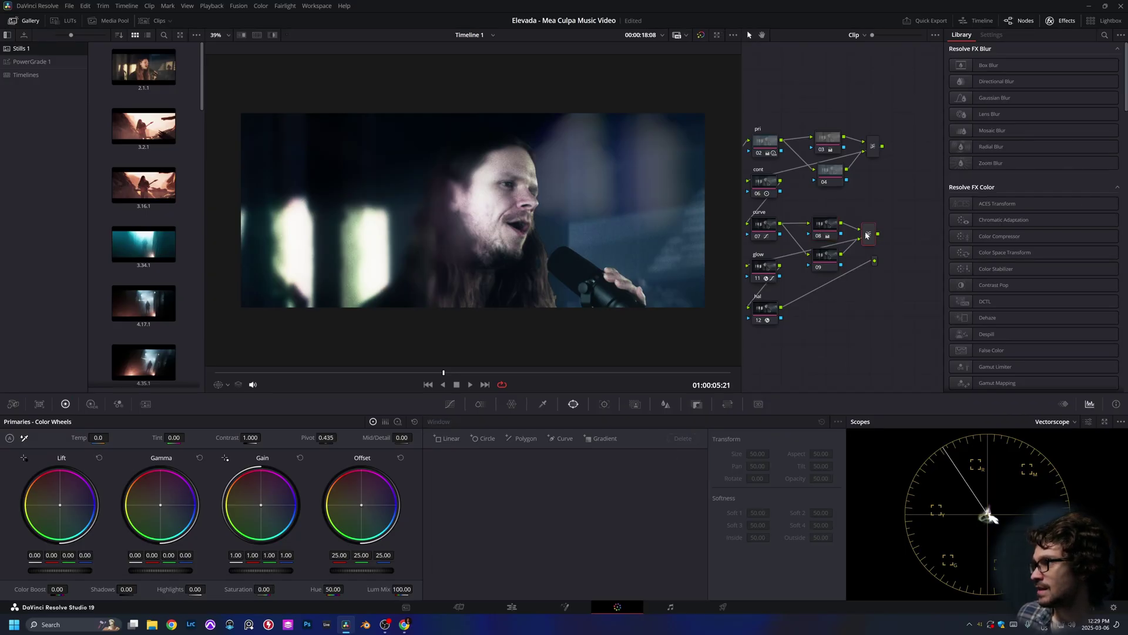
pyautogui.rightClick(868, 234)
pyautogui.moveTo(922, 290)
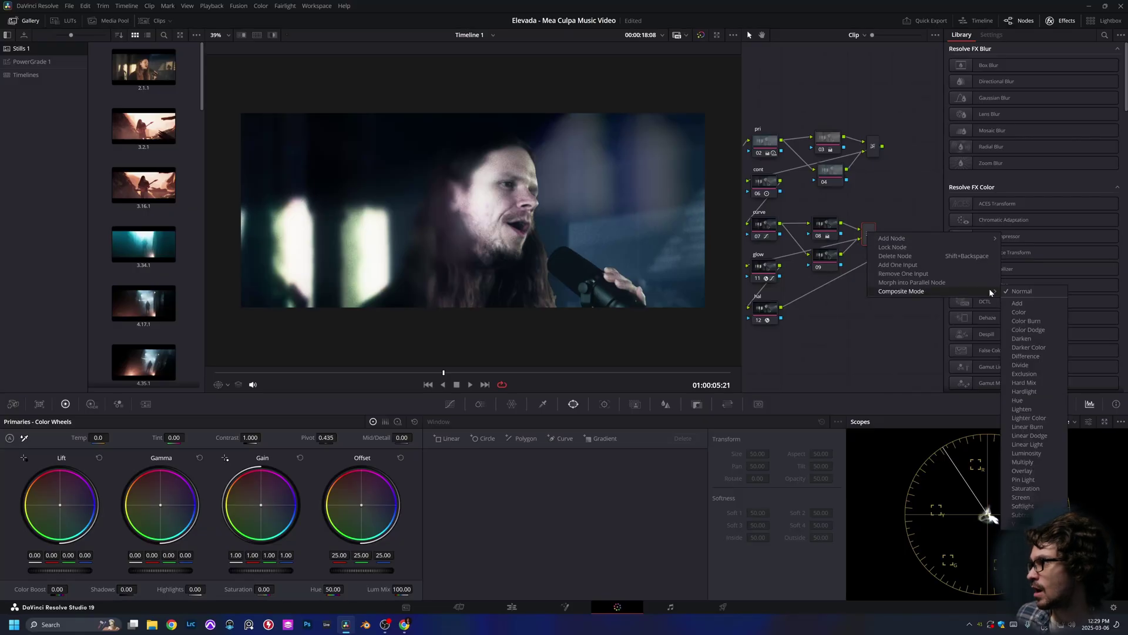
pyautogui.click(1027, 475)
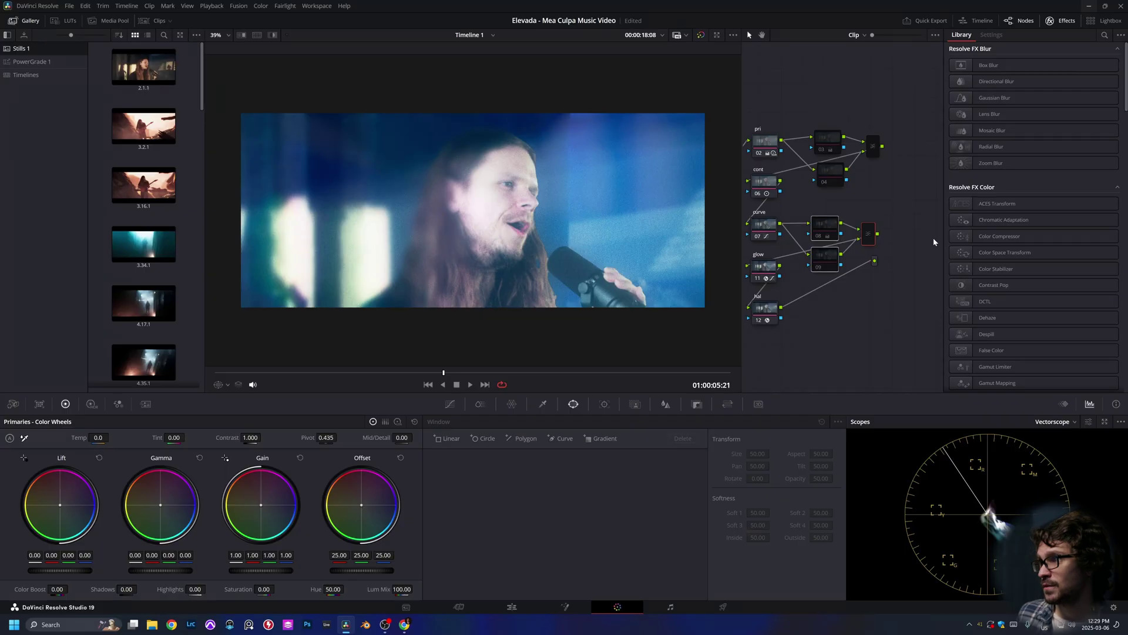
# Compare the image with the layered nodes disabled and enabled, and delete the layered nodes following the curve node.
pyautogui.hotkey('ctrl', 'd')
pyautogui.hotkey('ctrl', 'd')
pyautogui.hotkey('ctrl', 'd')
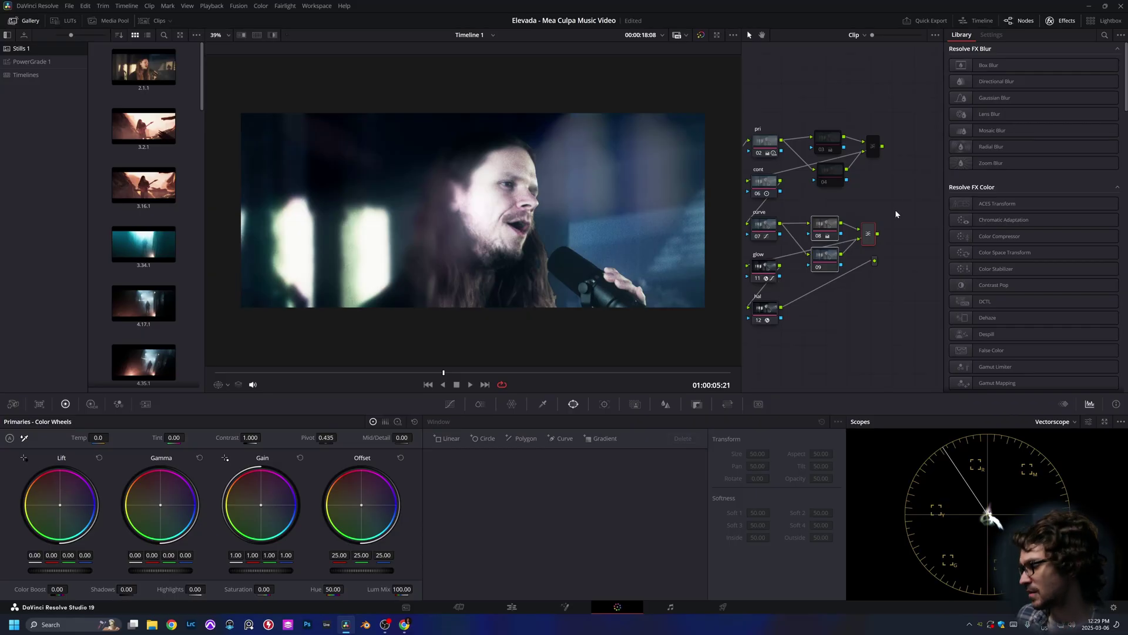
pyautogui.press('Delete')
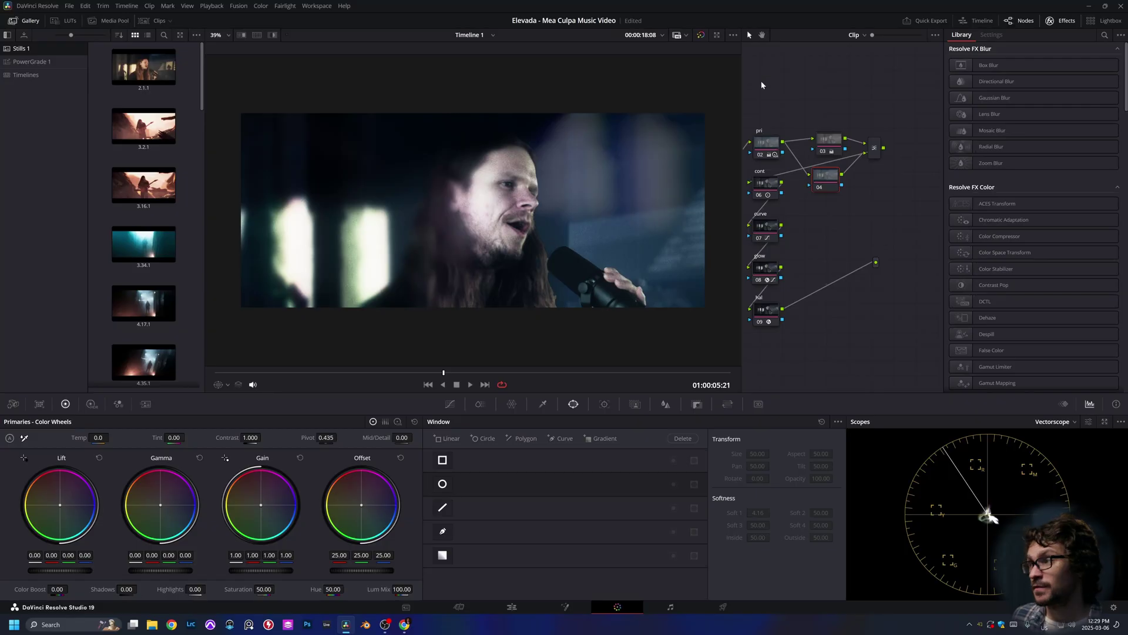
# Reset the Offset wheel of the pri node to compare the look, and undo the reset.
pyautogui.click(766, 143)
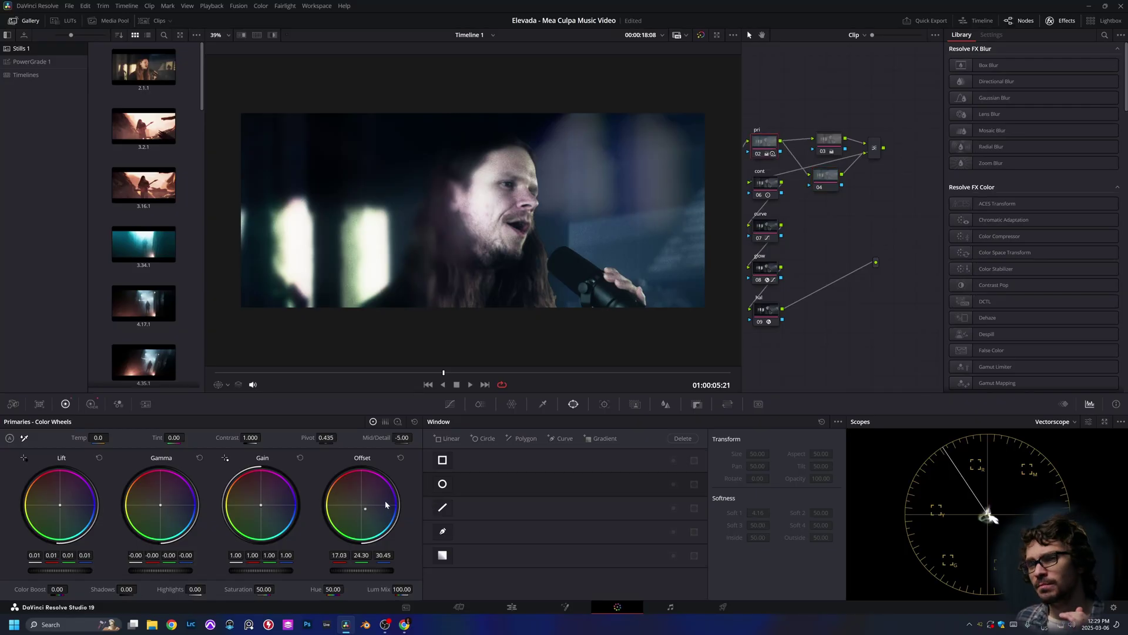
pyautogui.click(402, 458)
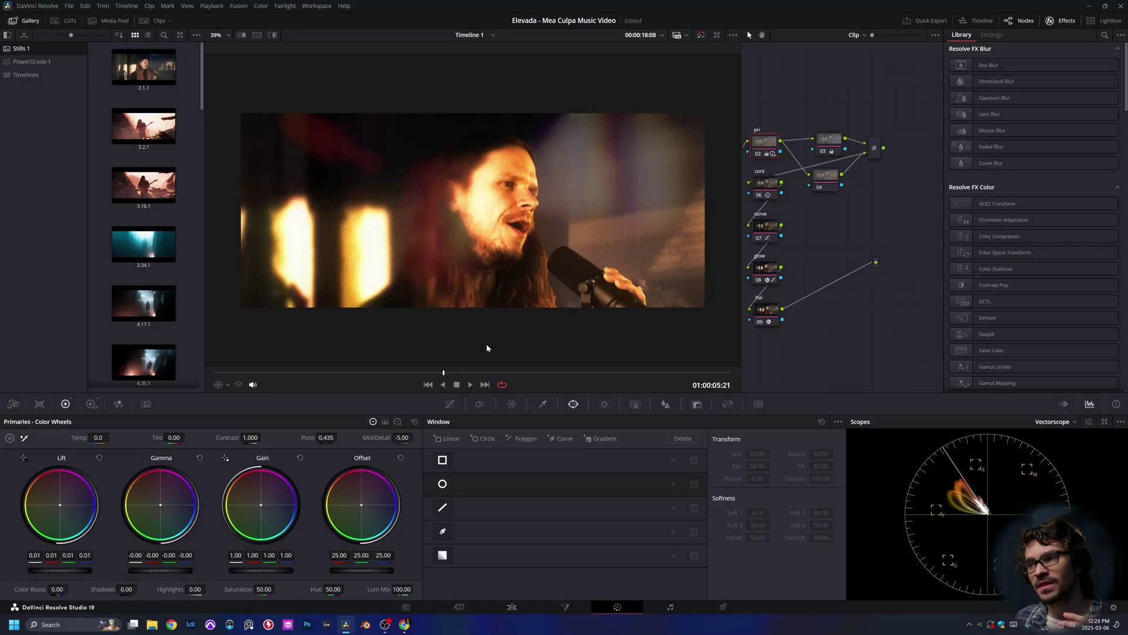
pyautogui.hotkey('ctrl', 'z')
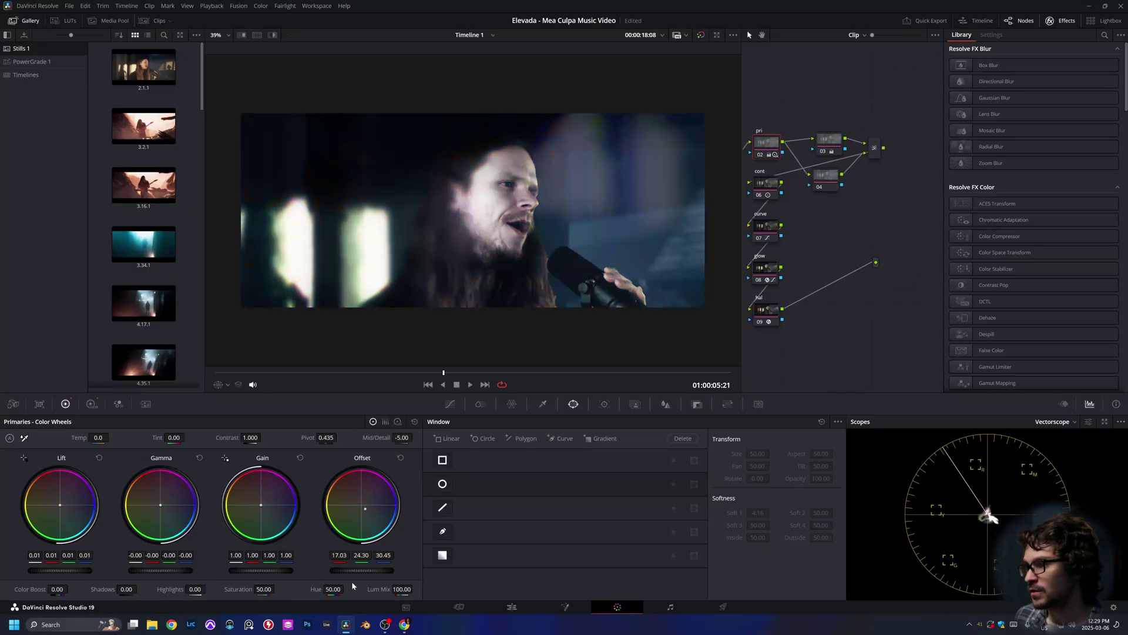
# Go through the edit timeline to the sunlit forest shot and view its node graph on the Color page.
pyautogui.click(511, 606)
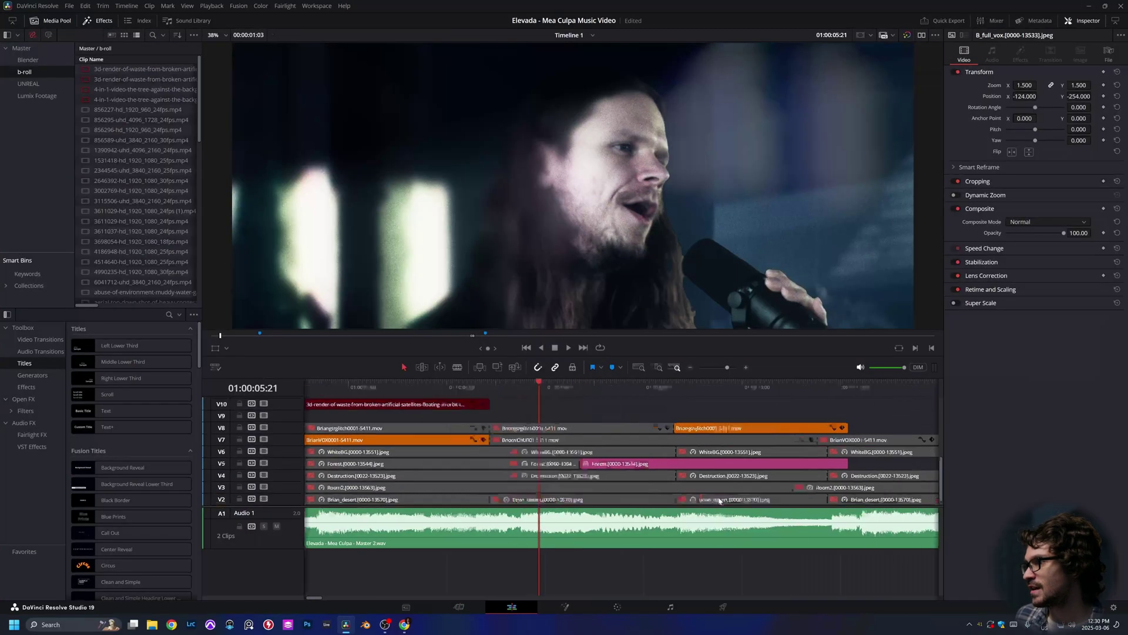
pyautogui.moveTo(571, 386); pyautogui.dragTo(563, 391)
pyautogui.hotkey('shift', '6')
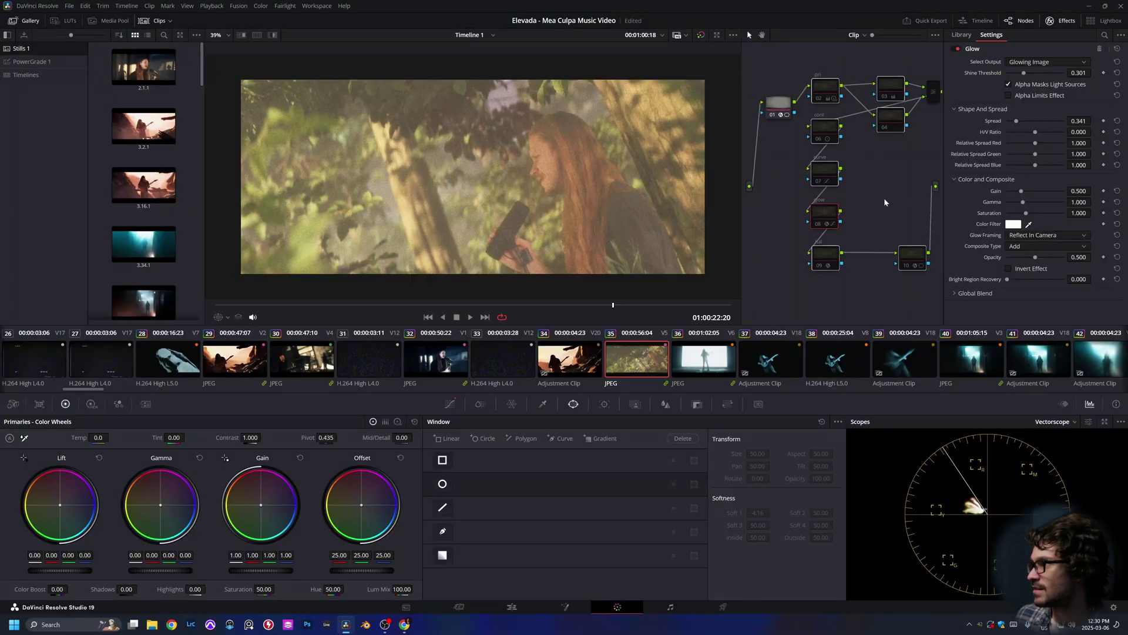
# Park the playhead at 01:03:09:12 on the silhouette close-up in the edit timeline, and open that shot on the Color page.
pyautogui.hotkey('shift', '4')
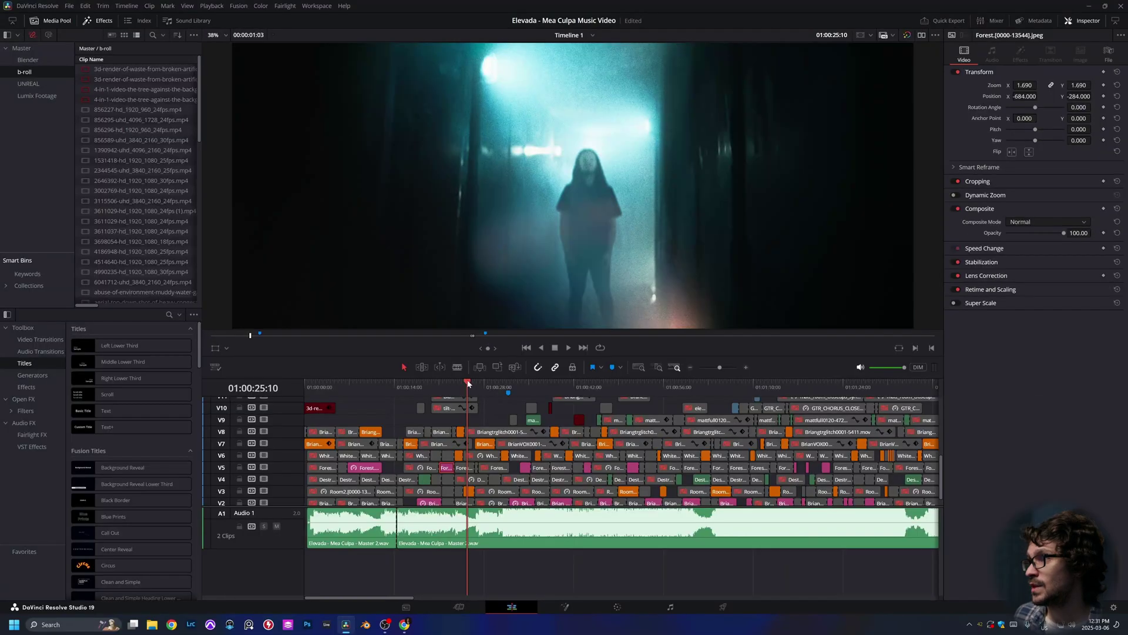
pyautogui.scroll(3, 558, 411)
pyautogui.hscroll(10, 617, 406)
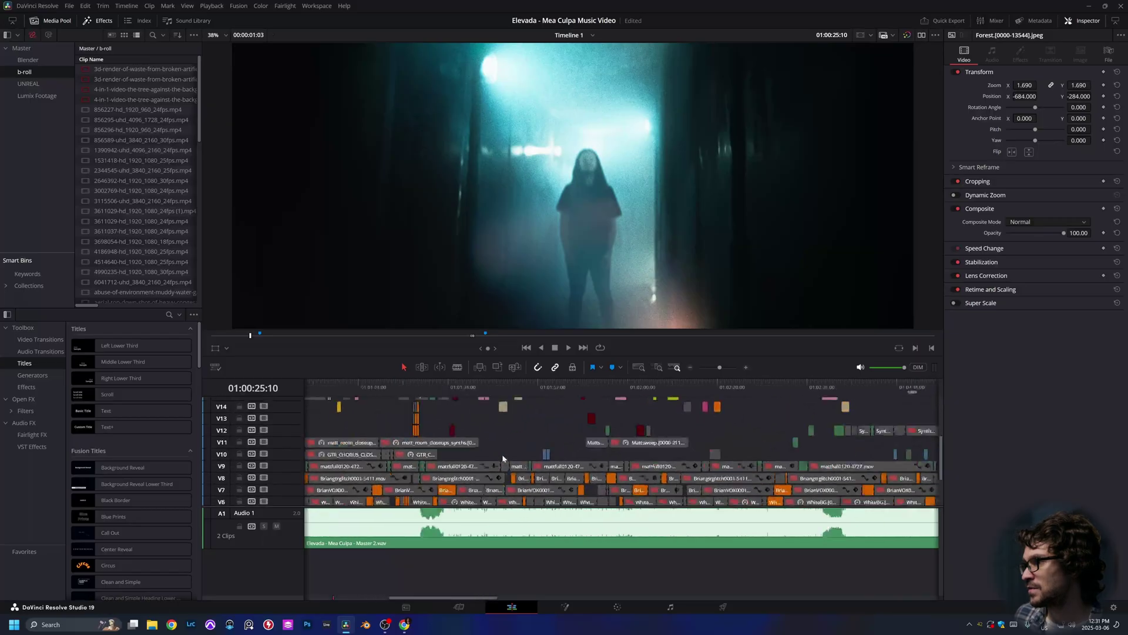
pyautogui.moveTo(666, 382); pyautogui.dragTo(768, 382)
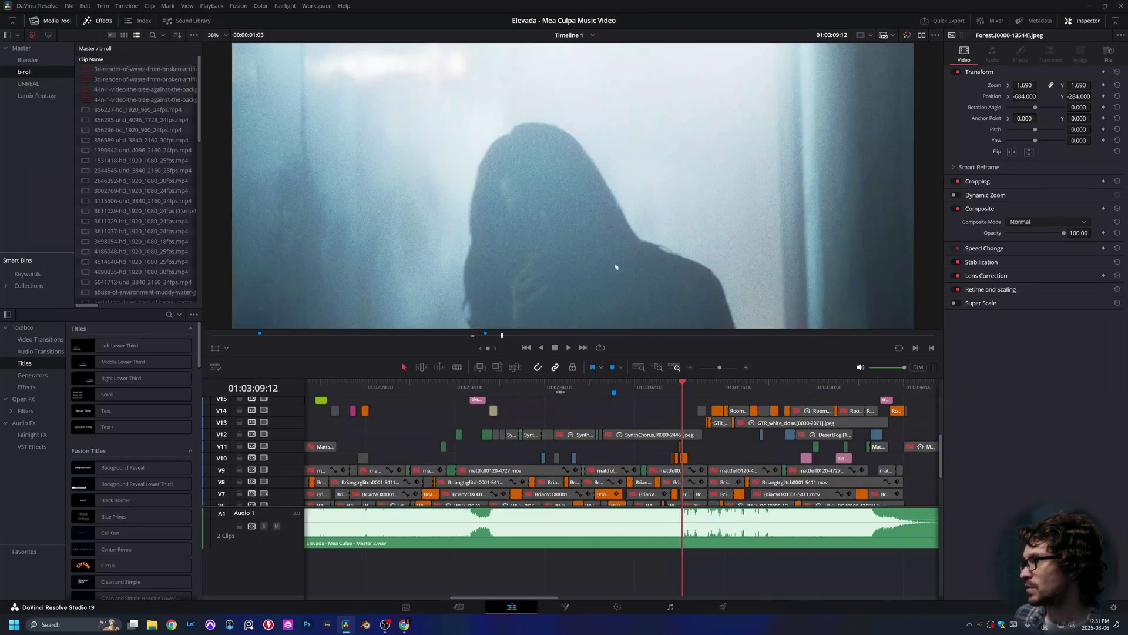
pyautogui.scroll(-1, 615, 265)
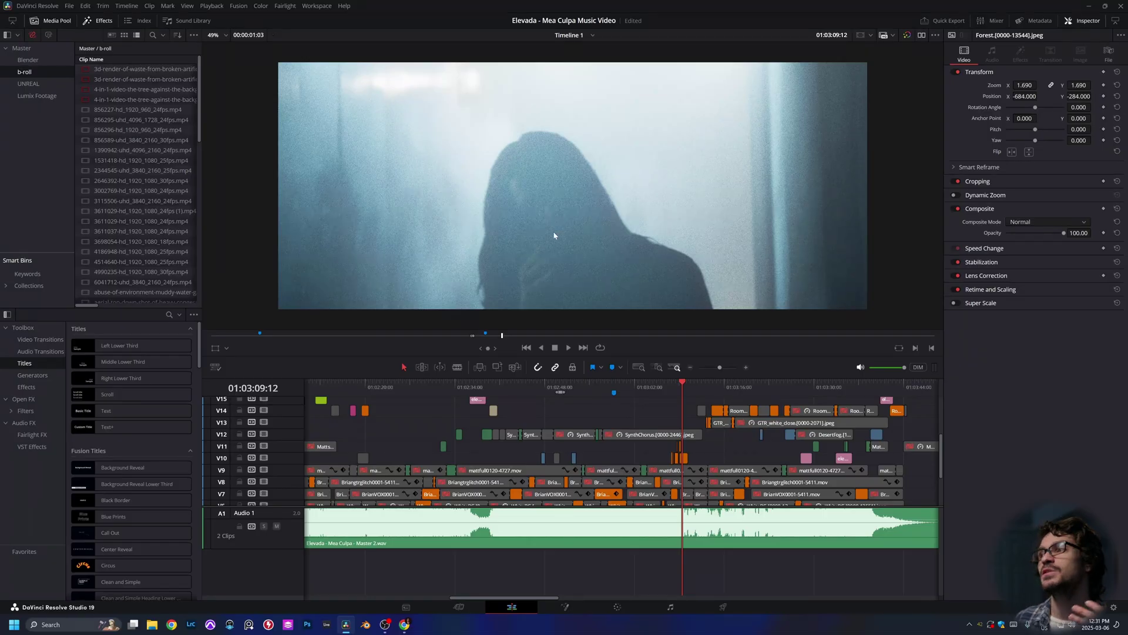
pyautogui.hotkey('shift', '6')
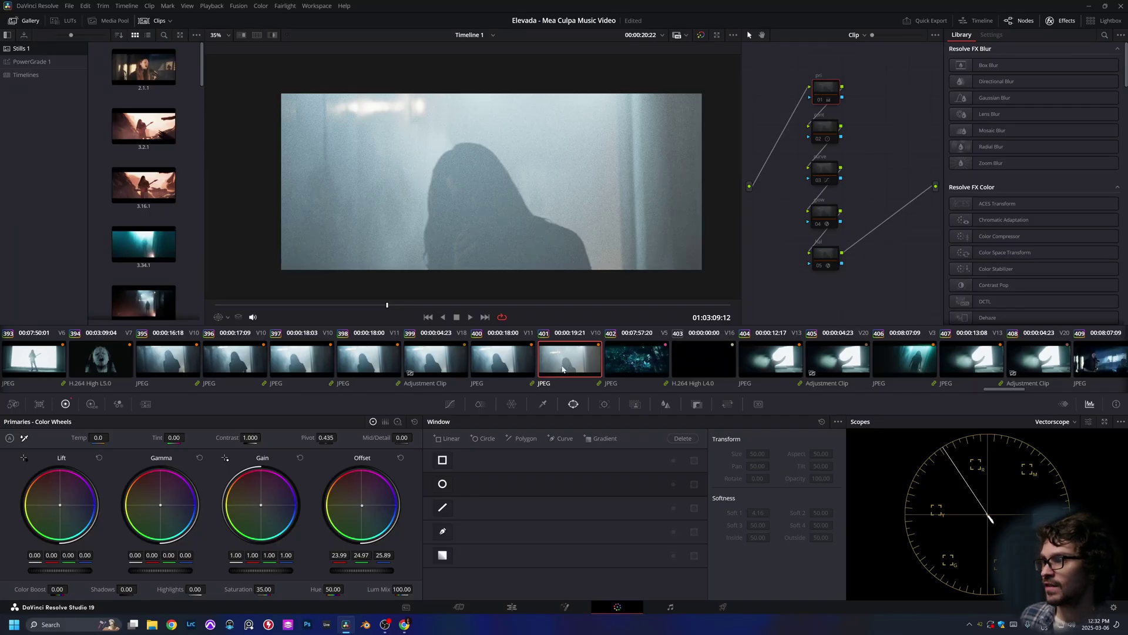
# Choose to add clip 404 into a new group, and show the Group Pre-Clip node graph.
pyautogui.rightClick(755, 360)
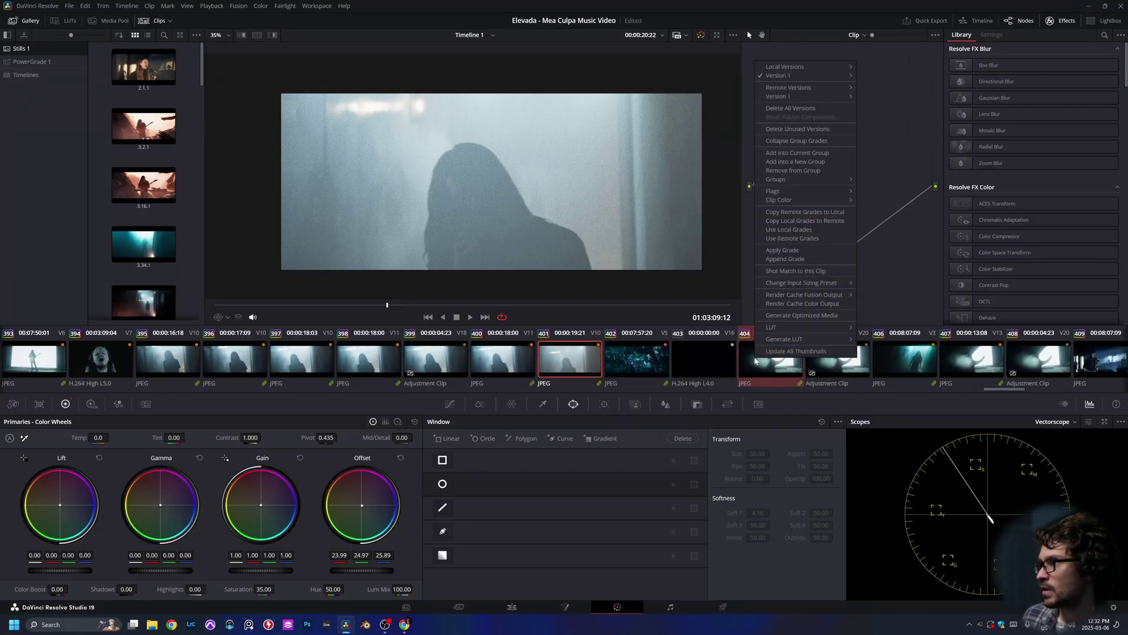
pyautogui.click(810, 163)
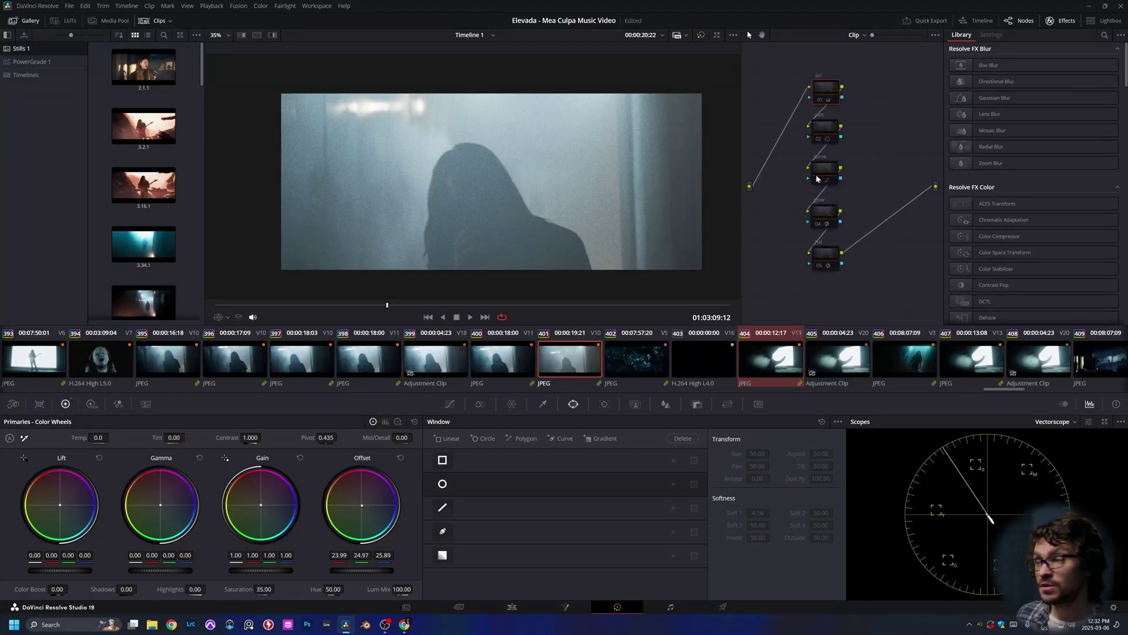
pyautogui.click(859, 35)
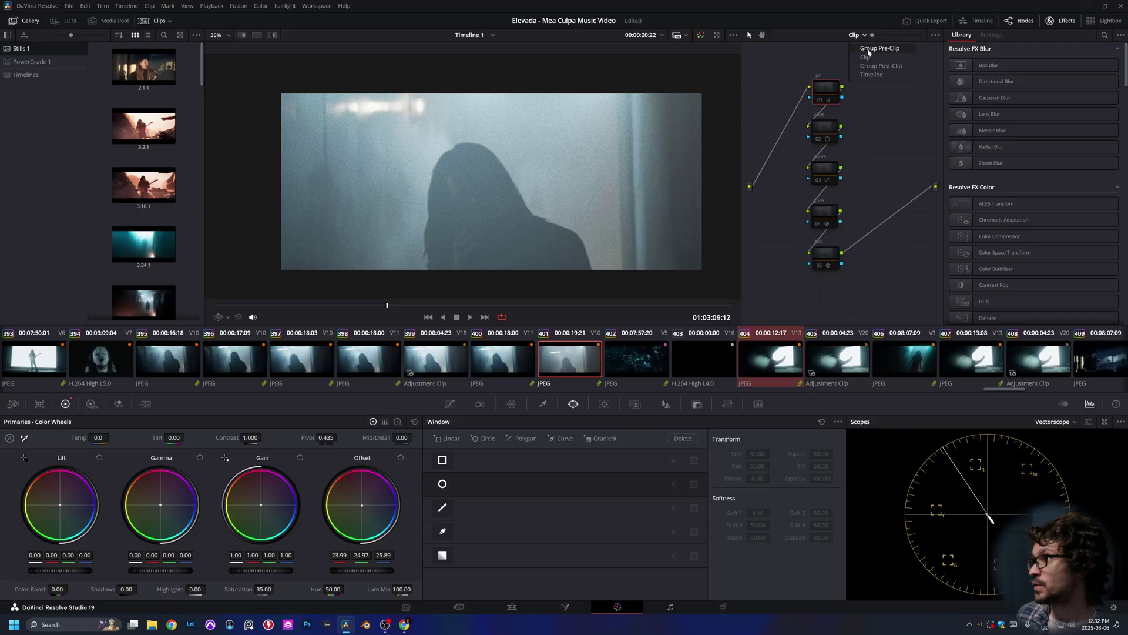
pyautogui.click(868, 49)
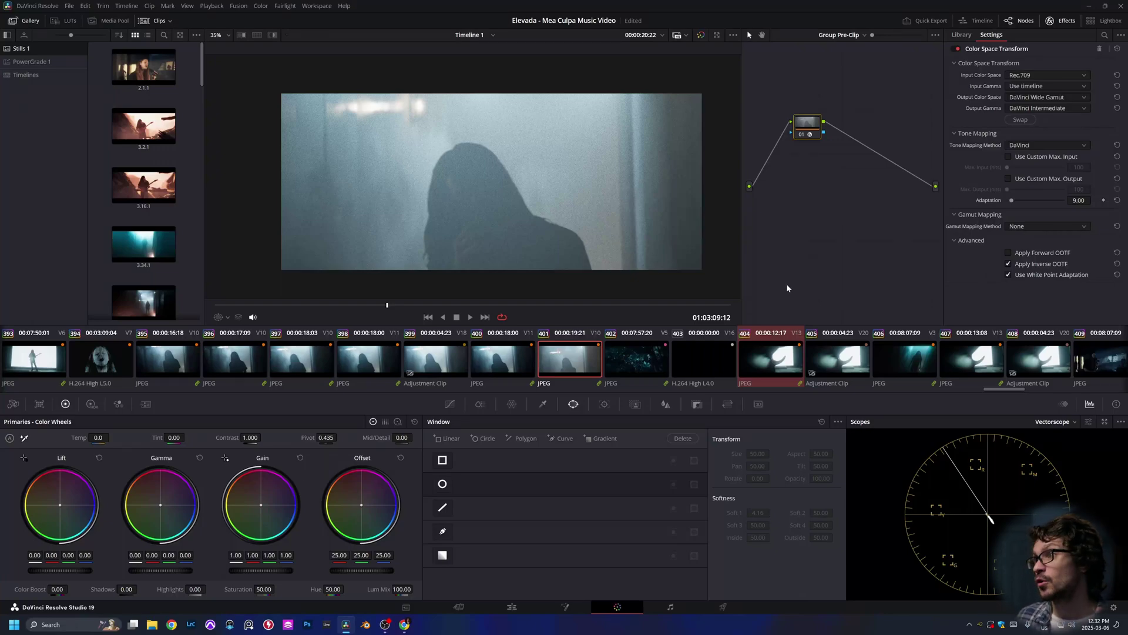
# Show the Group Post-Clip node graph and examine the Color Space Transform settings of its second node.
pyautogui.click(835, 35)
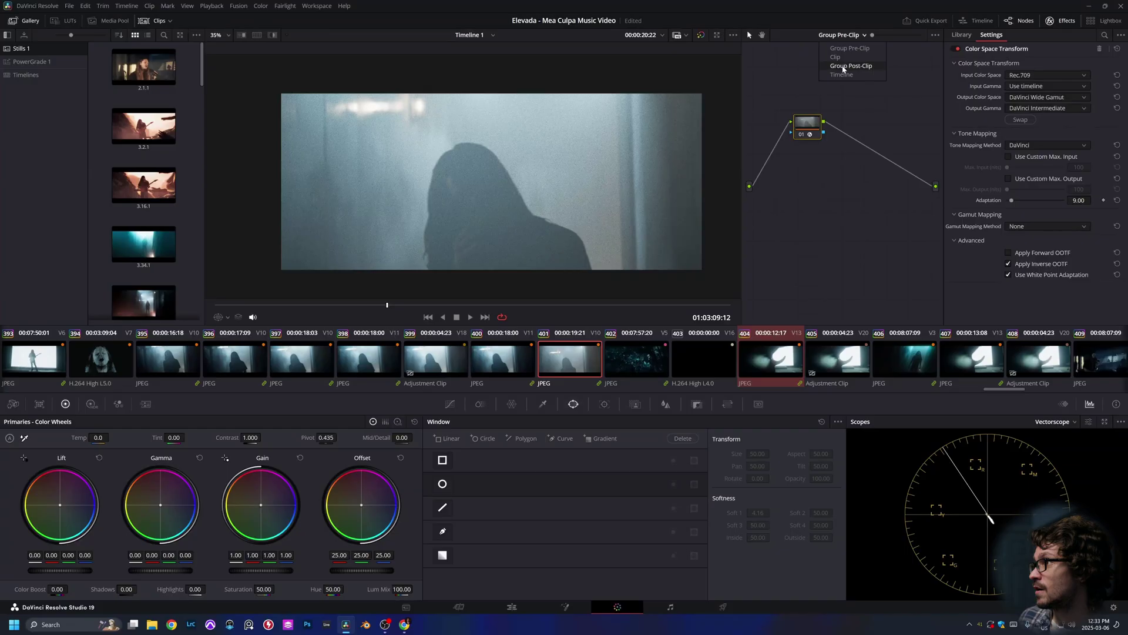
pyautogui.click(840, 59)
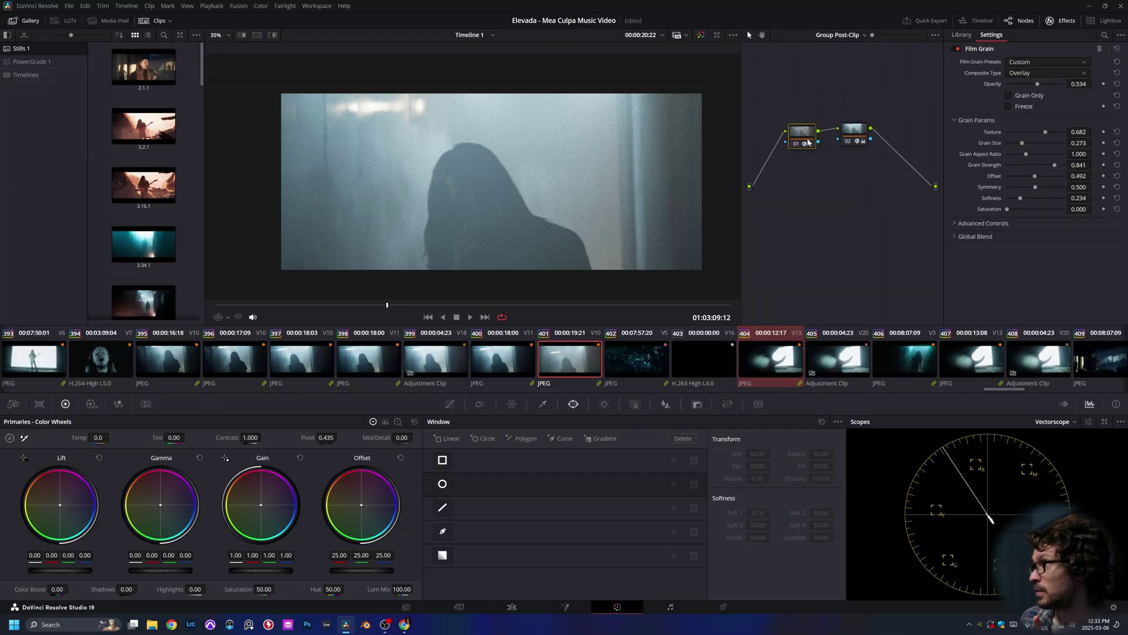
pyautogui.click(857, 135)
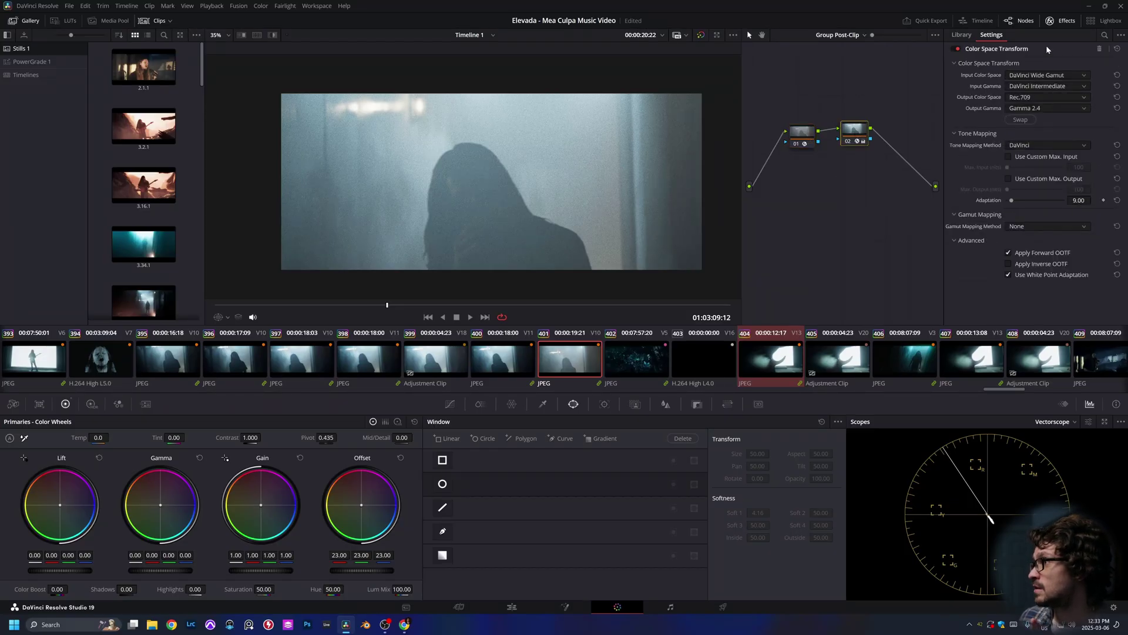
# Show the clip-level node graph of the silhouette close-up and toggle the grade bypass to compare the look.
pyautogui.click(856, 34)
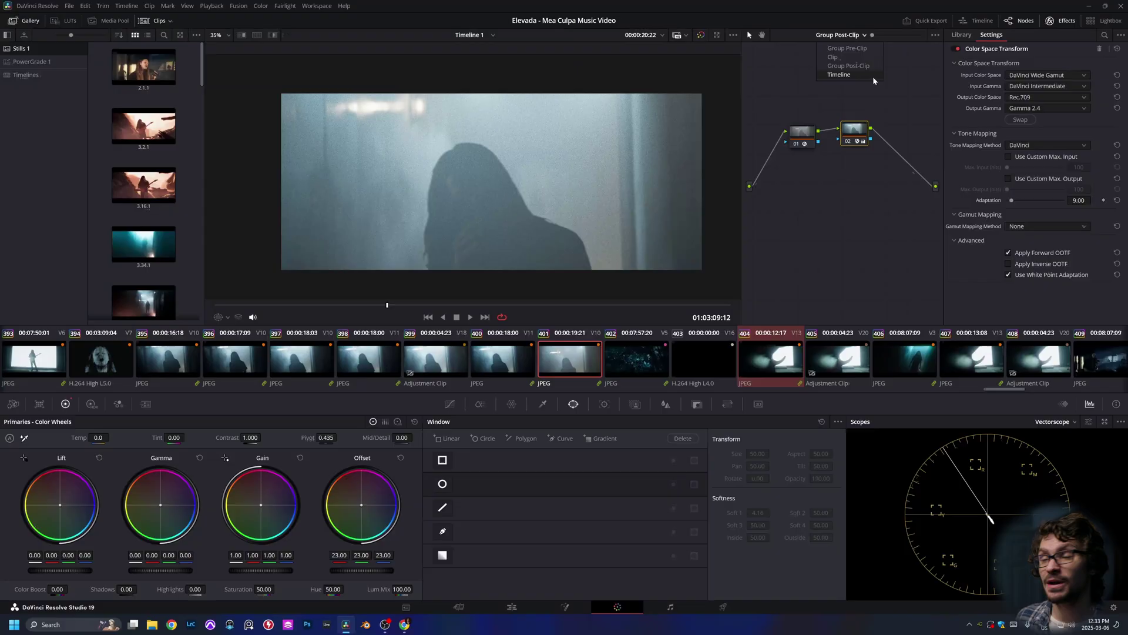
pyautogui.click(842, 55)
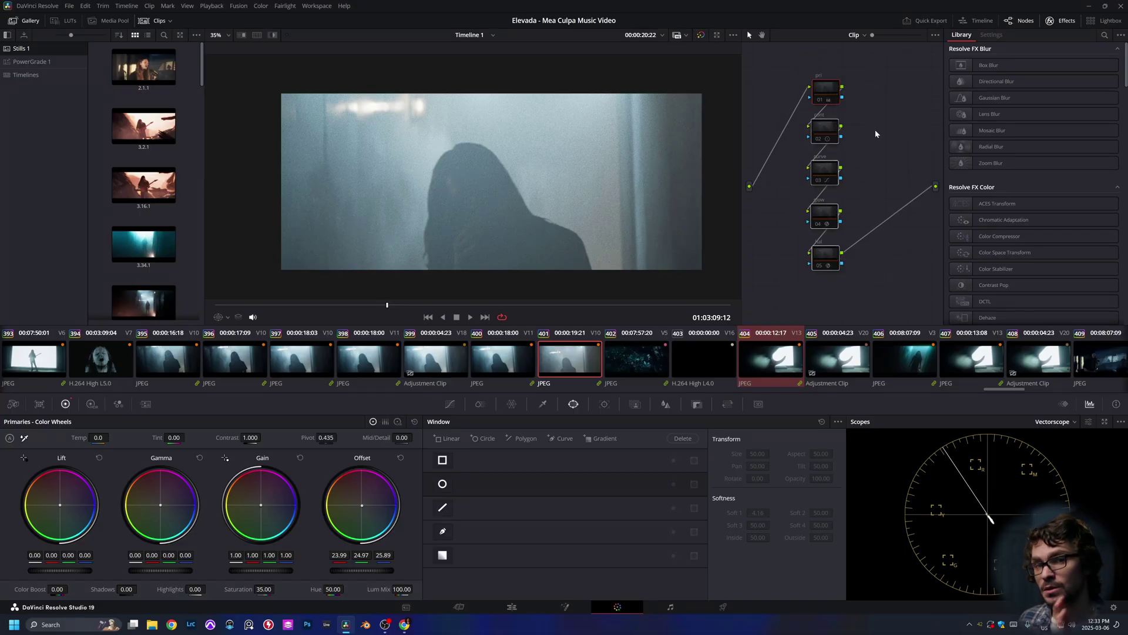
pyautogui.hotkey('shift', 'd')
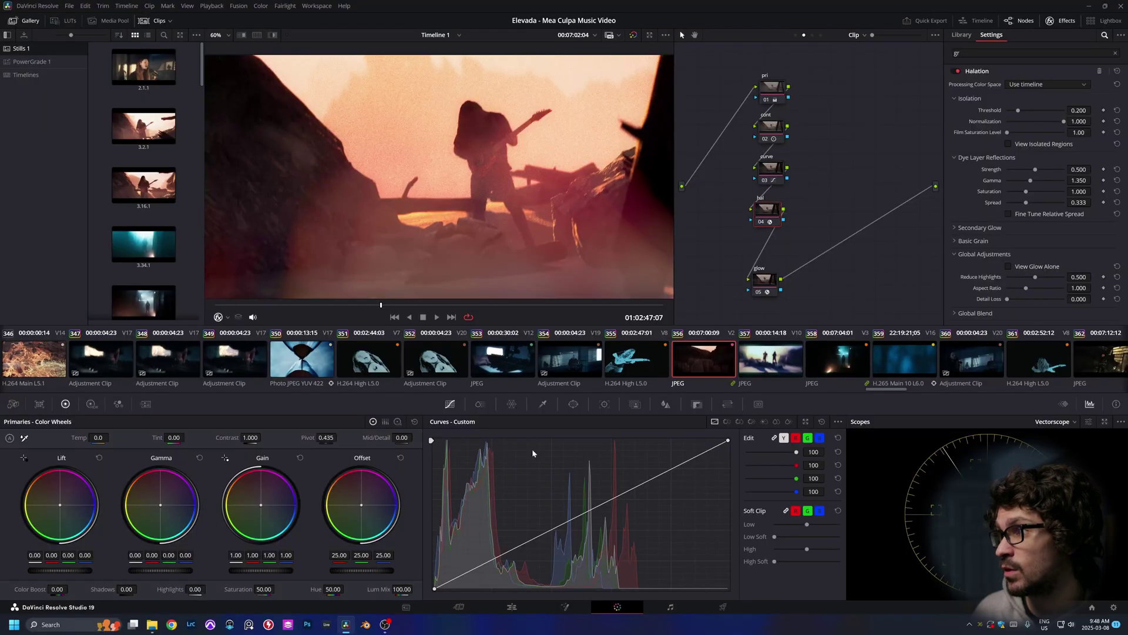
# Inspect the guitarist shot's grain and edges up close, toggling the hal node off and on to compare the halation.
pyautogui.scroll(5, 514, 228)
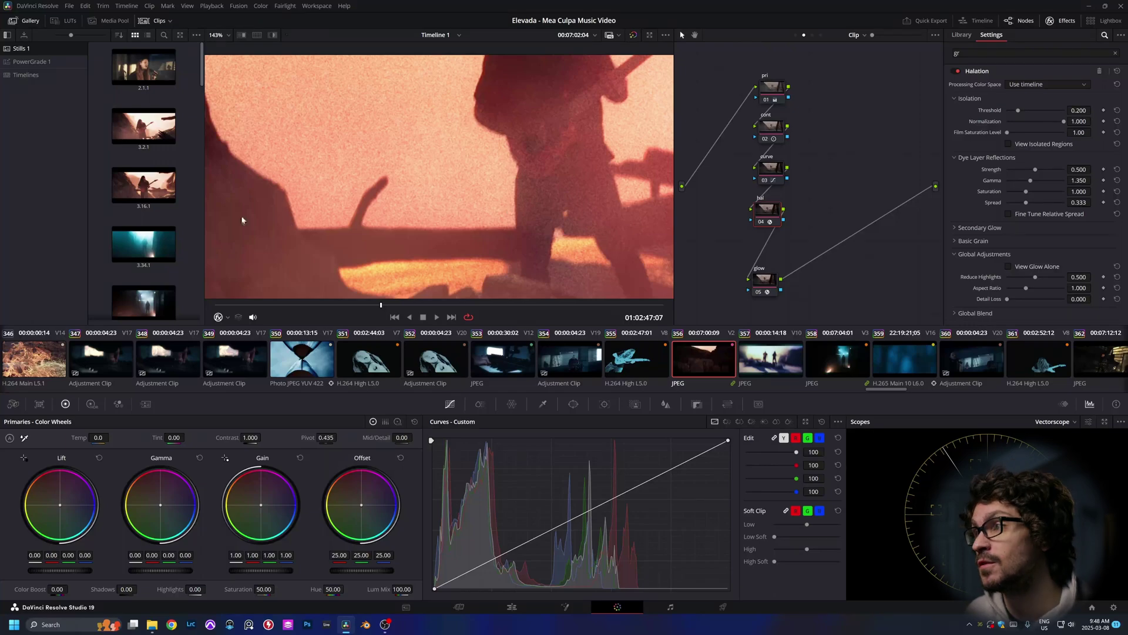
pyautogui.scroll(3, 342, 255)
pyautogui.moveTo(394, 235); pyautogui.dragTo(398, 234)
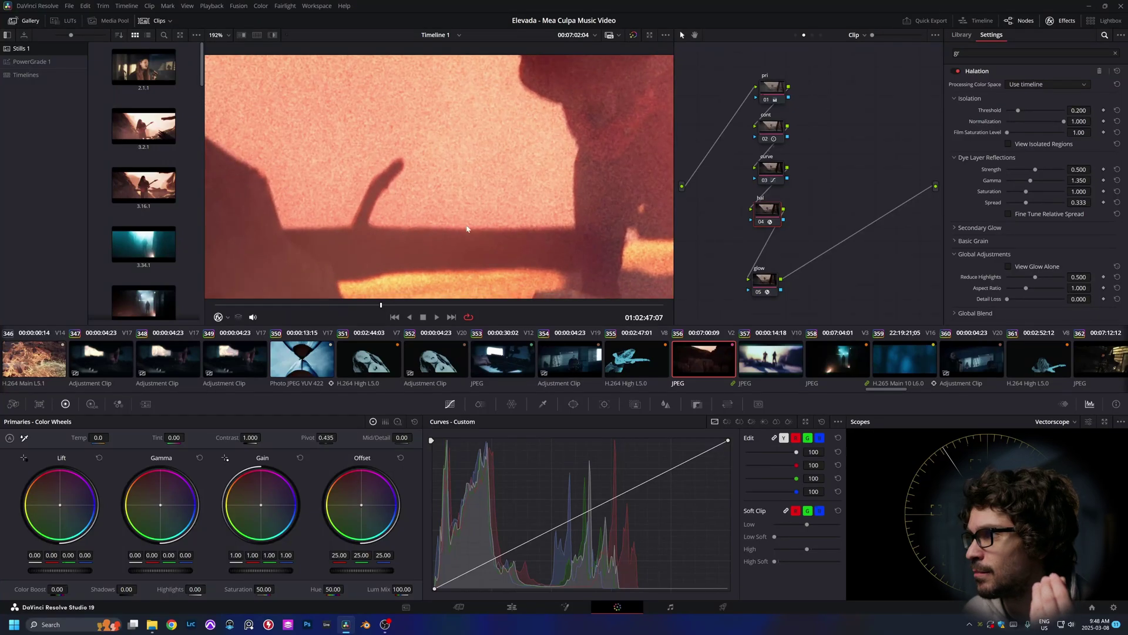
pyautogui.hotkey('ctrl', 'd')
pyautogui.hotkey('ctrl', 'd')
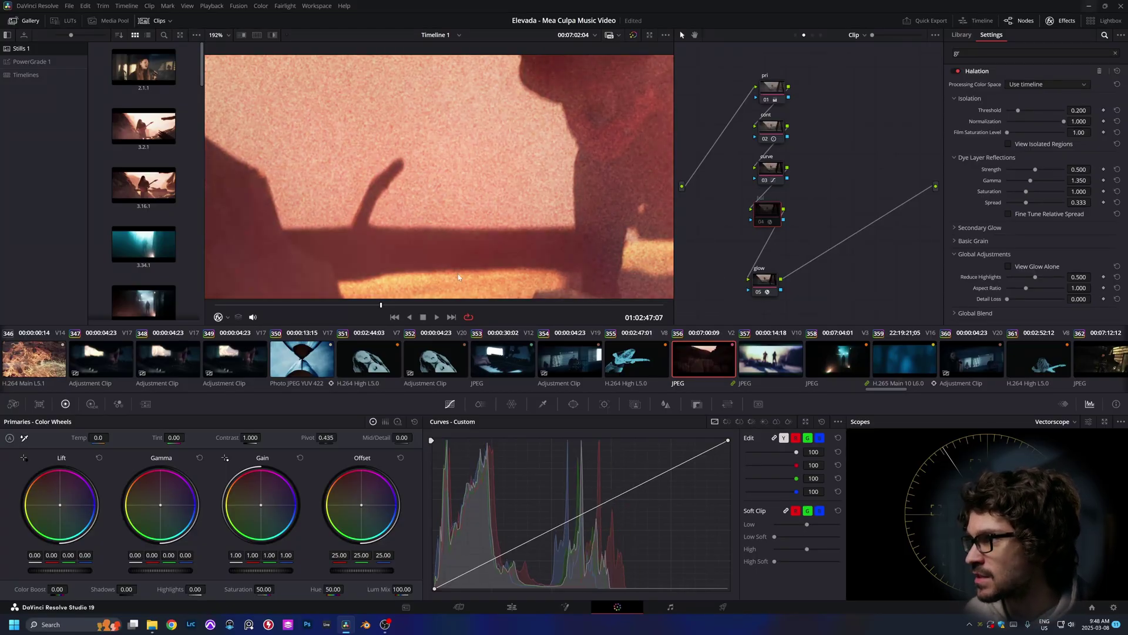
pyautogui.scroll(-8, 594, 249)
pyautogui.scroll(-2, 573, 241)
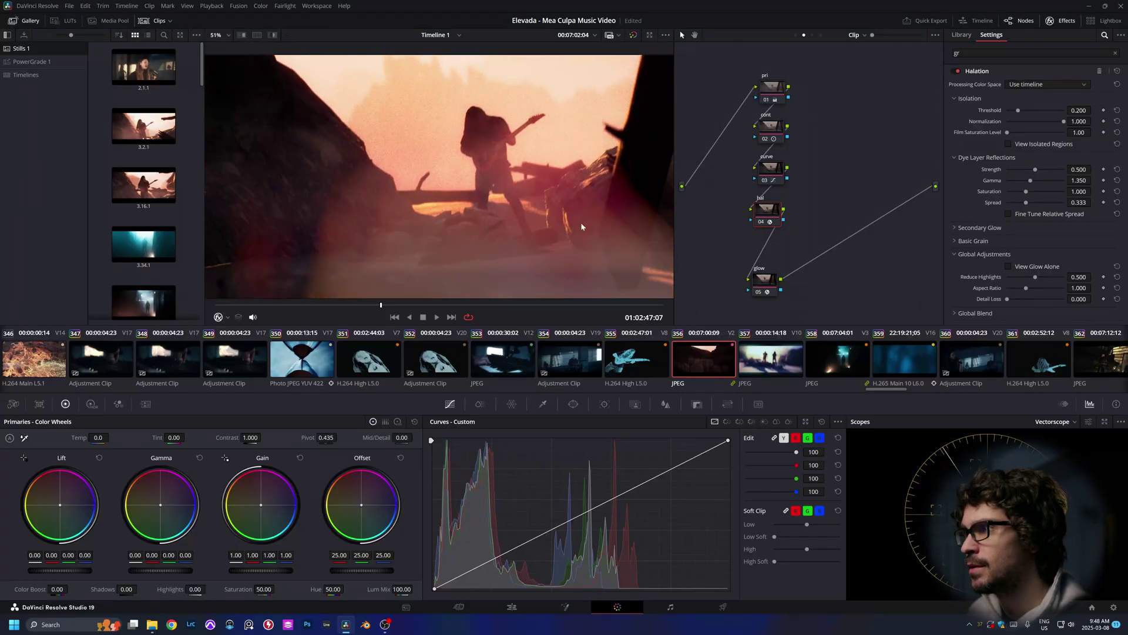
pyautogui.scroll(-1, 572, 216)
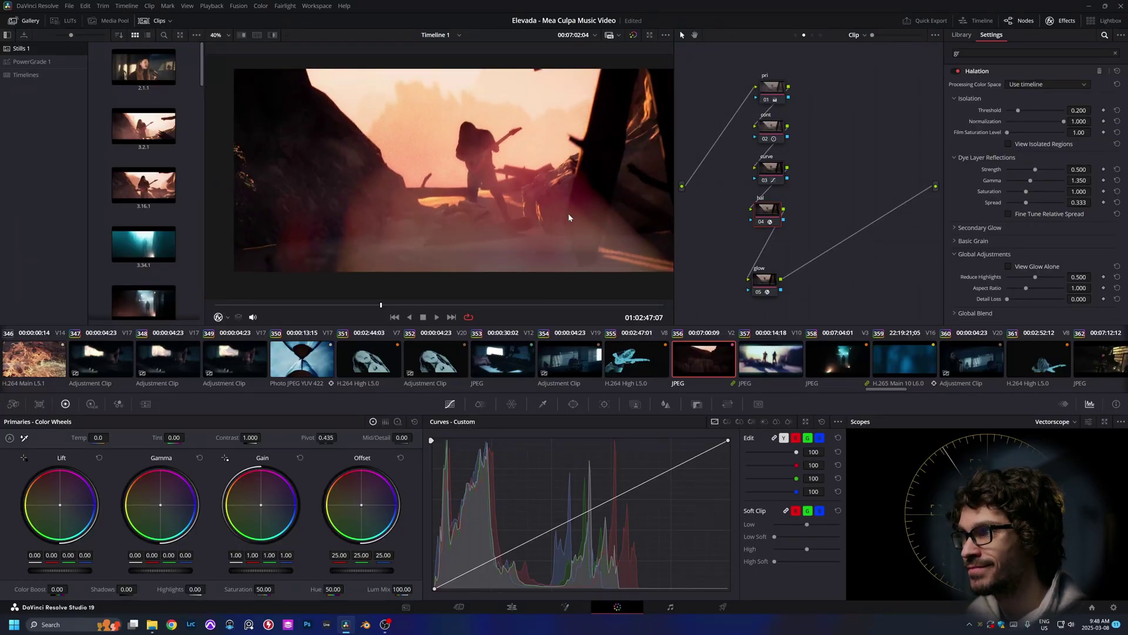
# Set the composite type of the glow node's Glow effect to Add.
pyautogui.click(759, 279)
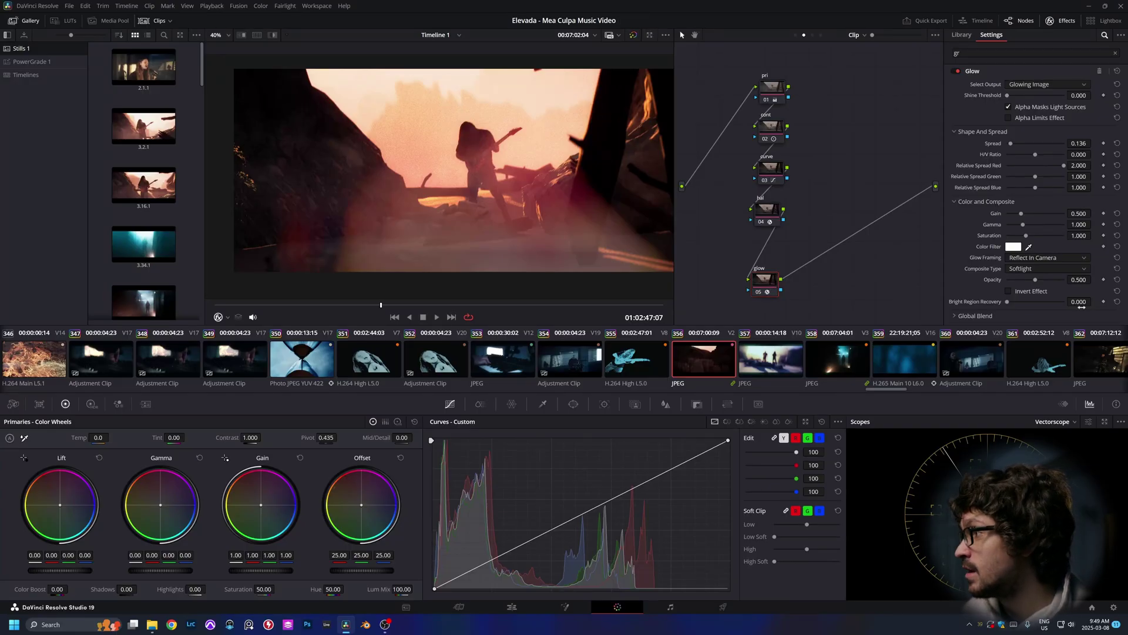
pyautogui.click(1031, 270)
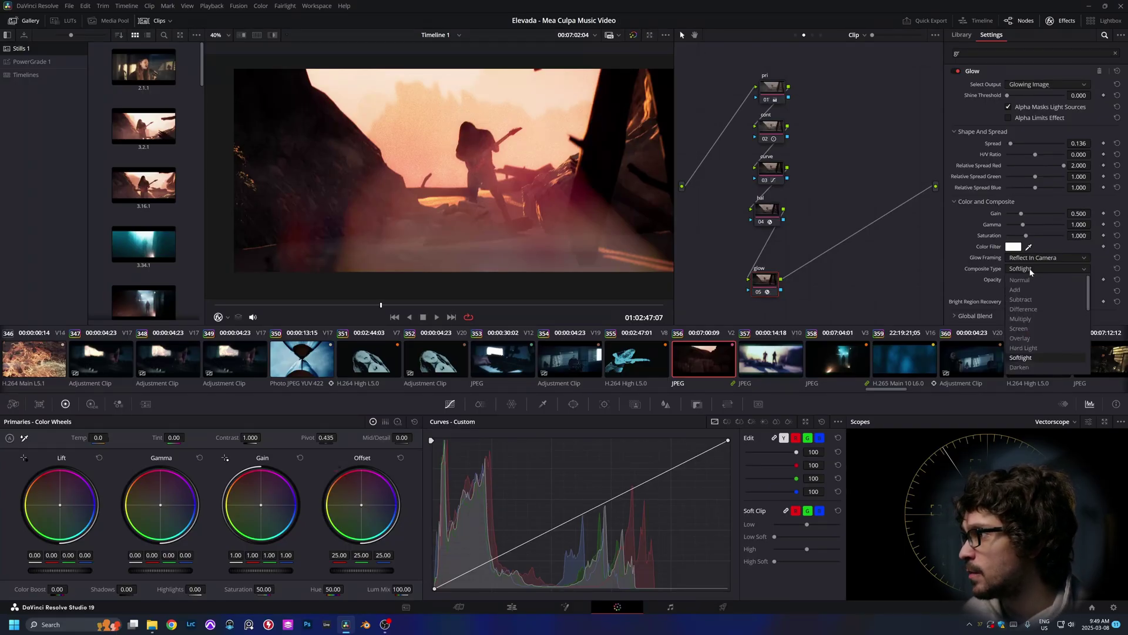
pyautogui.click(1024, 290)
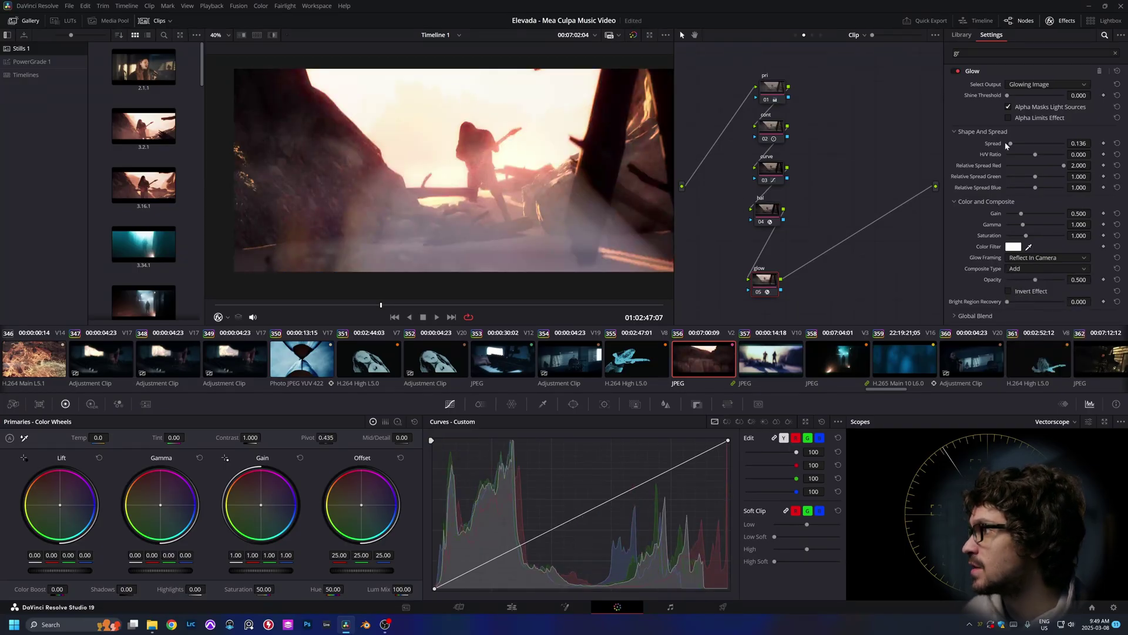
# Set the Glow effect's output to Glow Alone and try its Shine Threshold, leaving it at 0.000.
pyautogui.click(1049, 86)
pyautogui.click(1035, 107)
pyautogui.moveTo(1007, 96)
pyautogui.mouseDown()
pyautogui.moveTo(1029, 98)
pyautogui.moveTo(994, 99)
pyautogui.mouseUp()
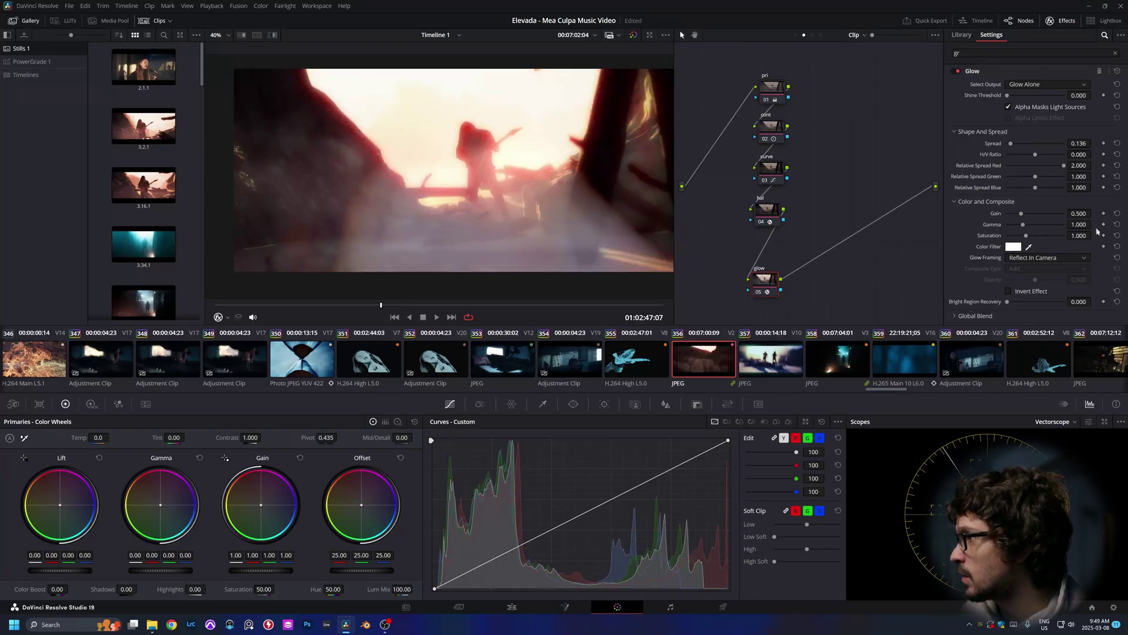
# Set the Glow effect's output back to Glowing Image and its composite type to Softlight.
pyautogui.click(1046, 84)
pyautogui.click(1028, 104)
pyautogui.click(1045, 268)
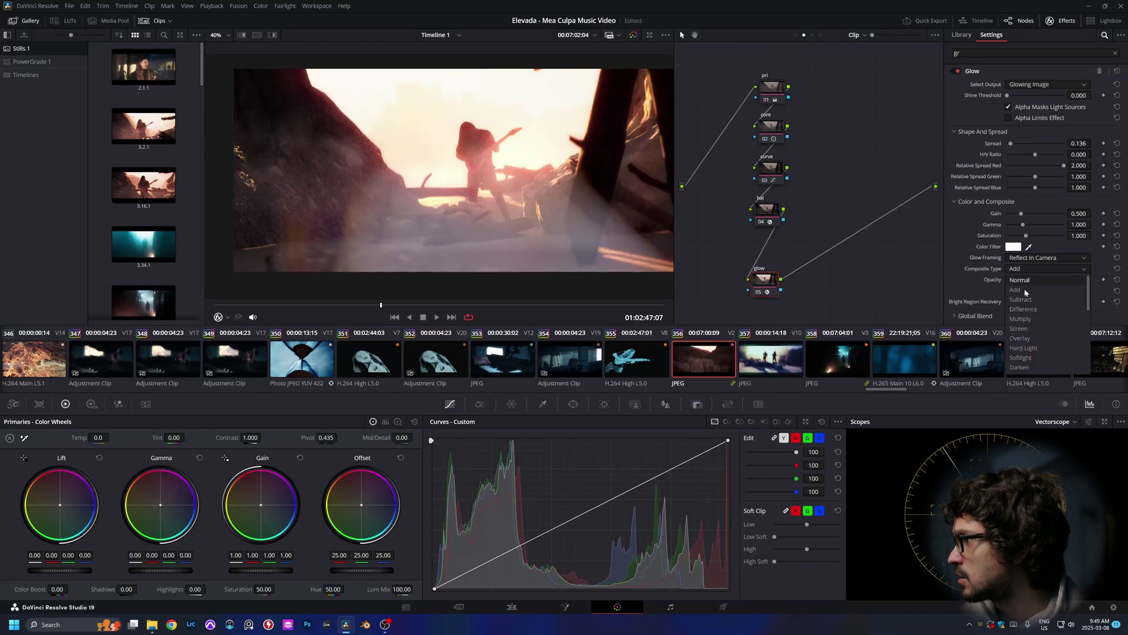
pyautogui.click(1020, 357)
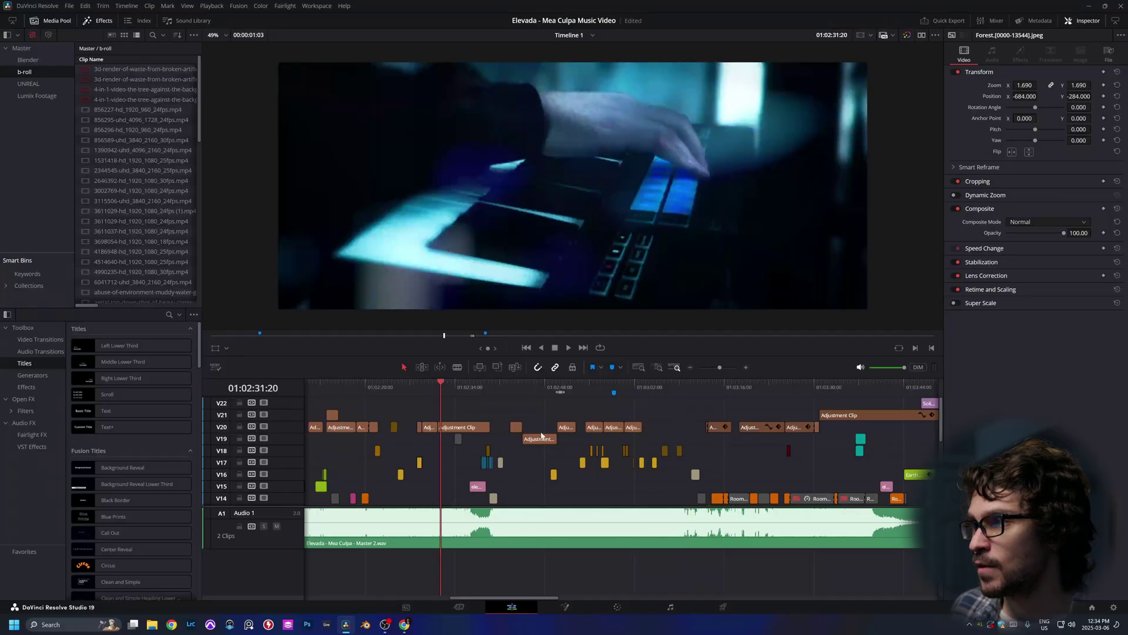
# Toggle the V20 adjustment clip over the keyboard shot, and open the adjustment clip at 01:02:30:10 on the Color page.
pyautogui.click(453, 429)
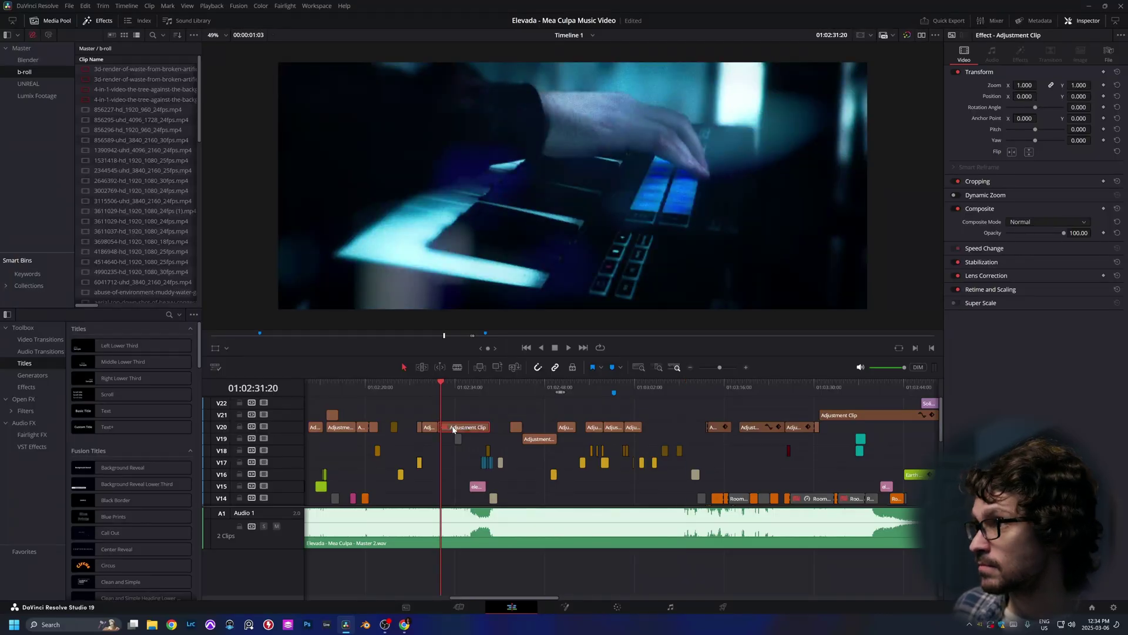
pyautogui.press('d')
pyautogui.click(432, 394)
pyautogui.click(432, 428)
pyautogui.hotkey('shift', '6')
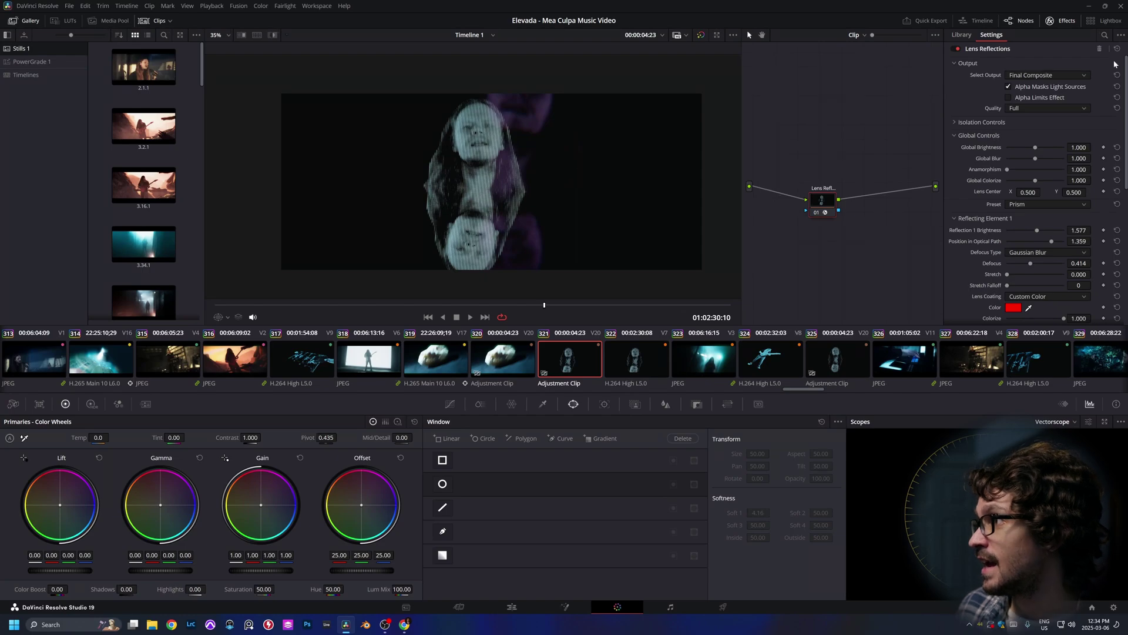
# Try the Default and Streaks presets of the Lens Reflections effect, and return it to Prism.
pyautogui.click(1037, 206)
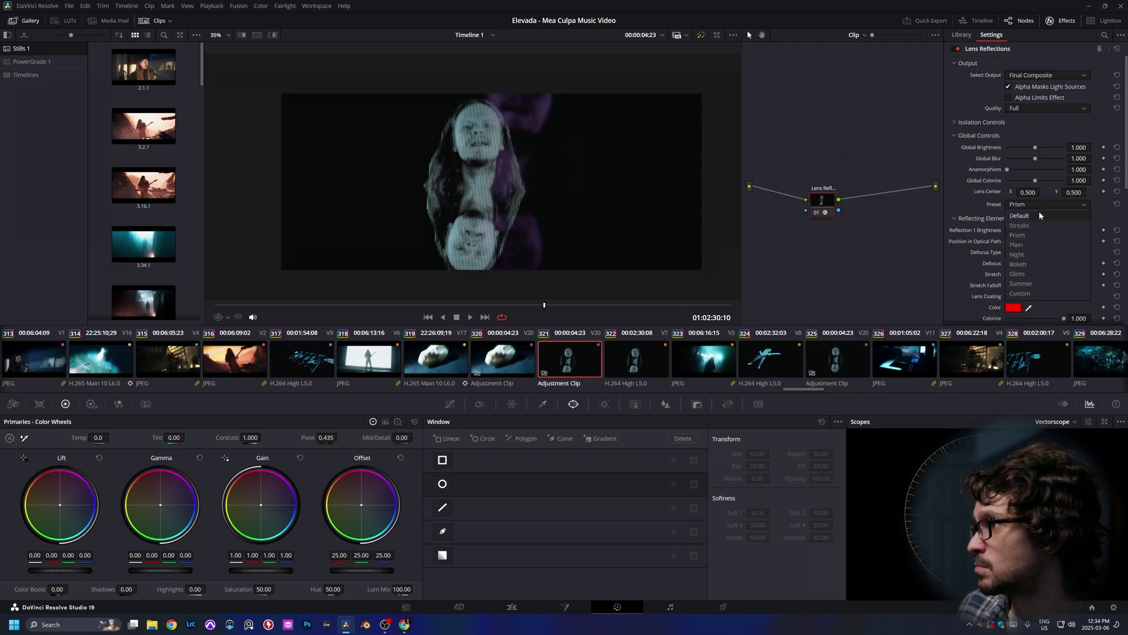
pyautogui.click(1039, 215)
pyautogui.click(1038, 203)
pyautogui.click(1036, 223)
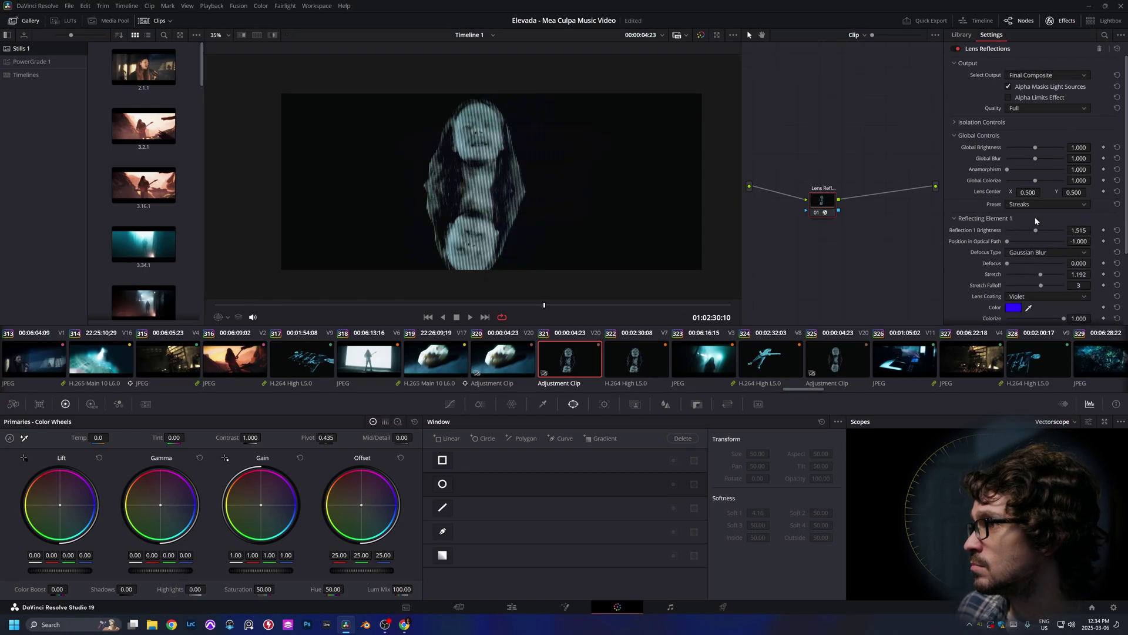
pyautogui.click(1033, 206)
pyautogui.click(1035, 232)
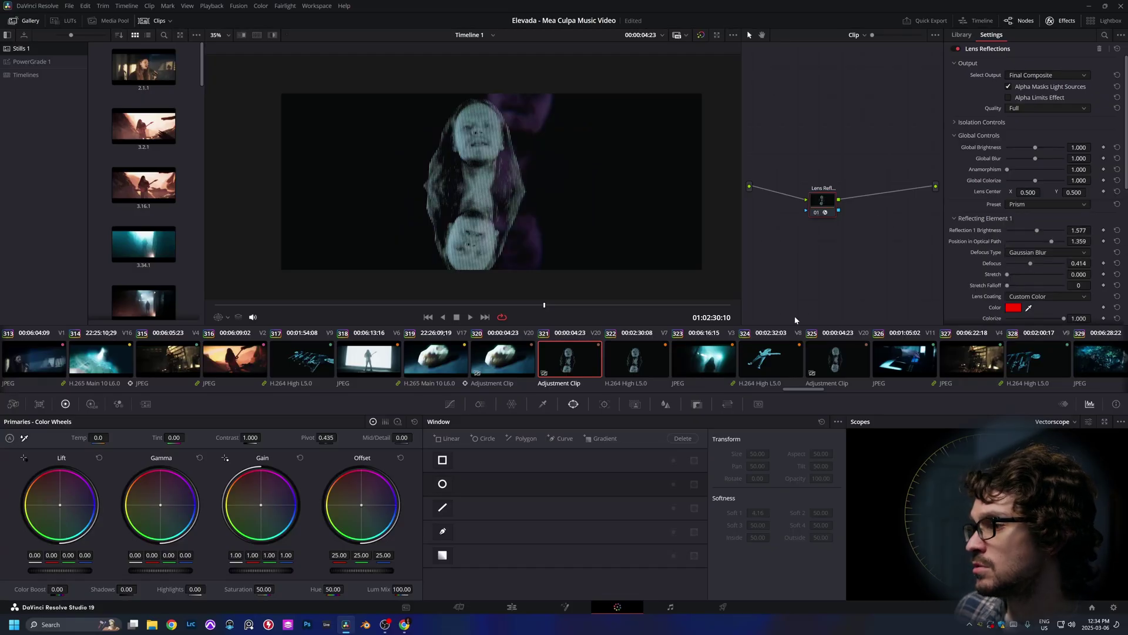
# Open the V18 adjustment clip near 01:02:21:17 on the Color page and scrub through its keyframed Zoom Blur to the end.
pyautogui.click(511, 606)
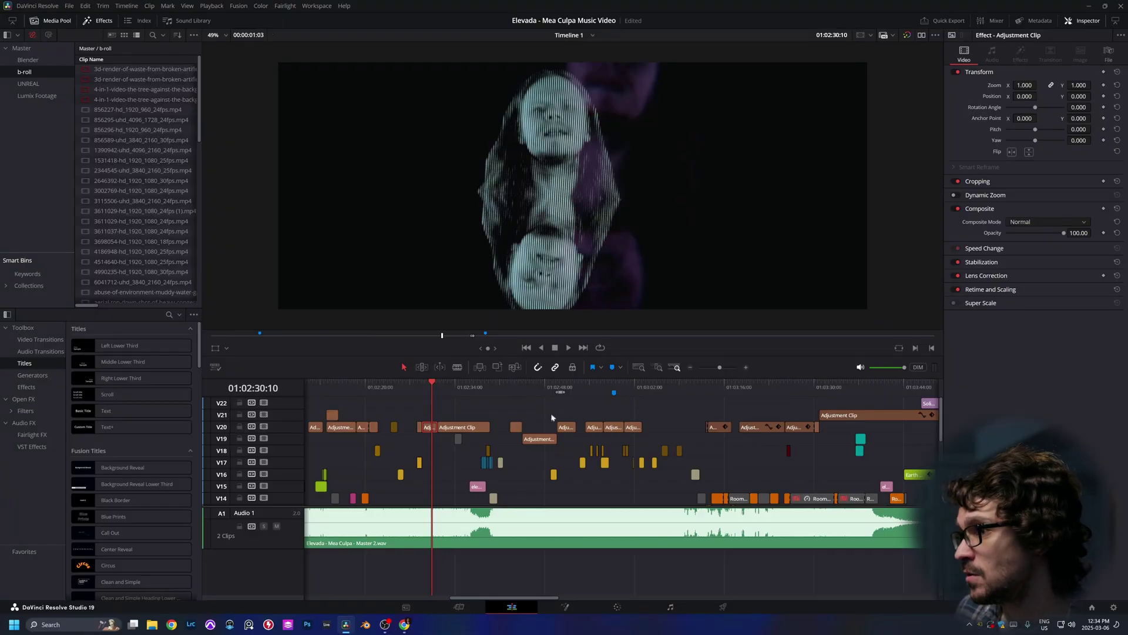
pyautogui.moveTo(488, 392); pyautogui.dragTo(400, 402)
pyautogui.scroll(5, 398, 421)
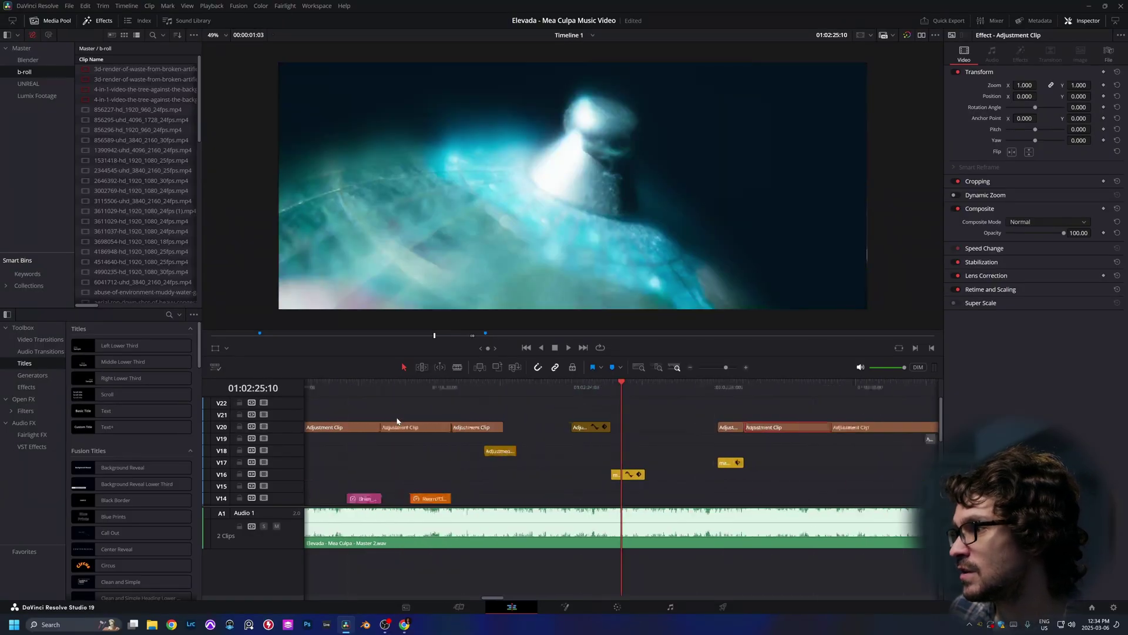
pyautogui.moveTo(502, 392); pyautogui.dragTo(440, 459)
pyautogui.click(440, 454)
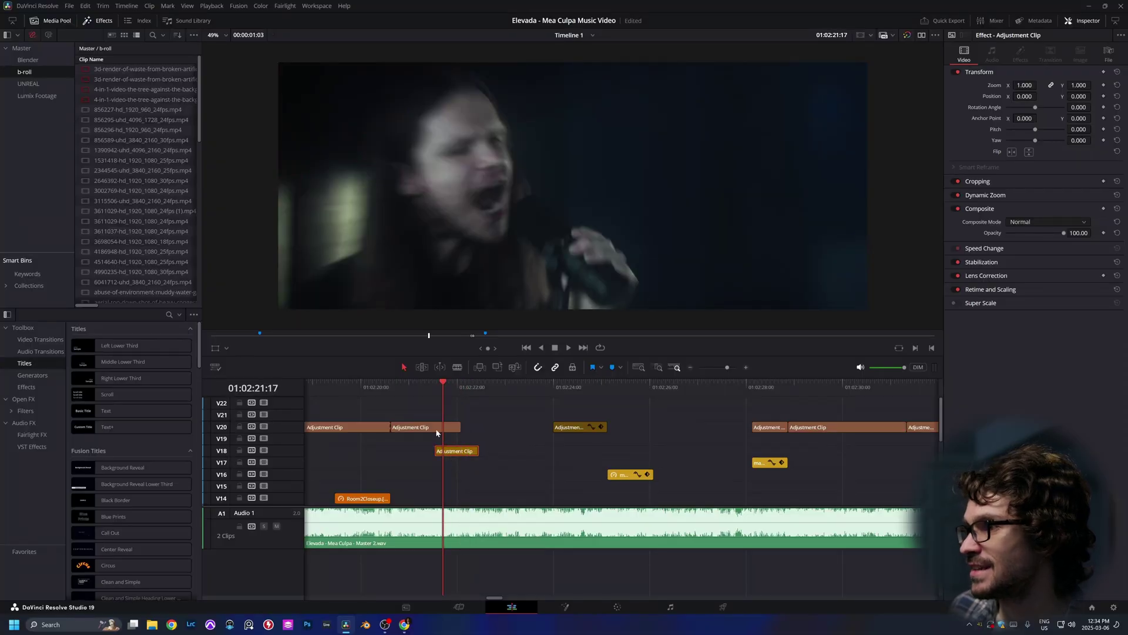
pyautogui.hotkey('shift', '6')
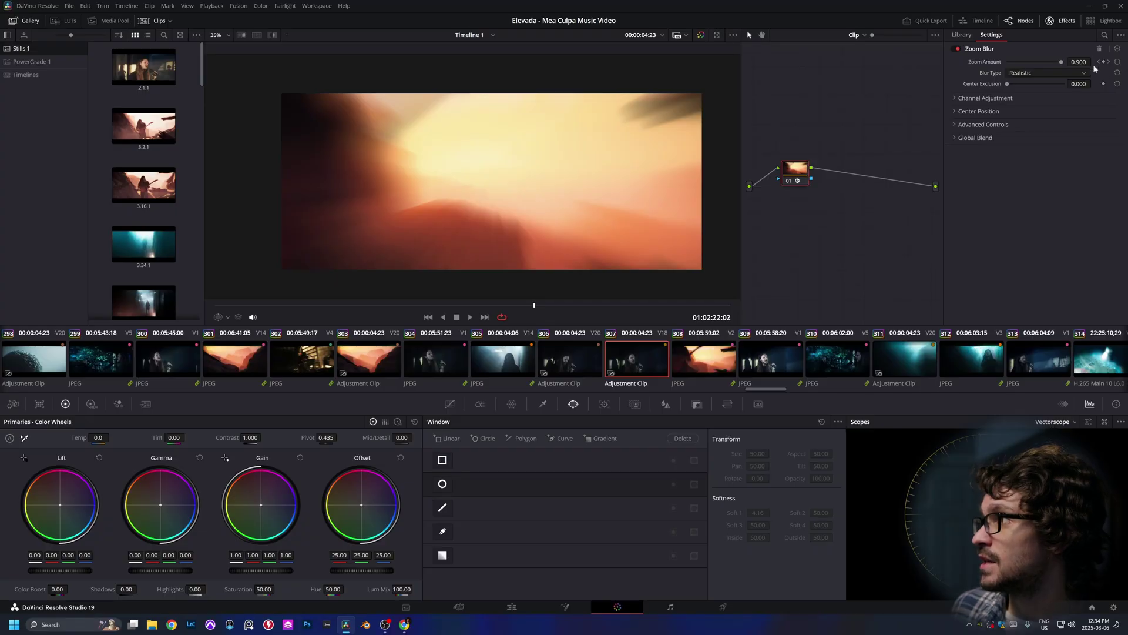
pyautogui.moveTo(234, 305); pyautogui.dragTo(751, 311)
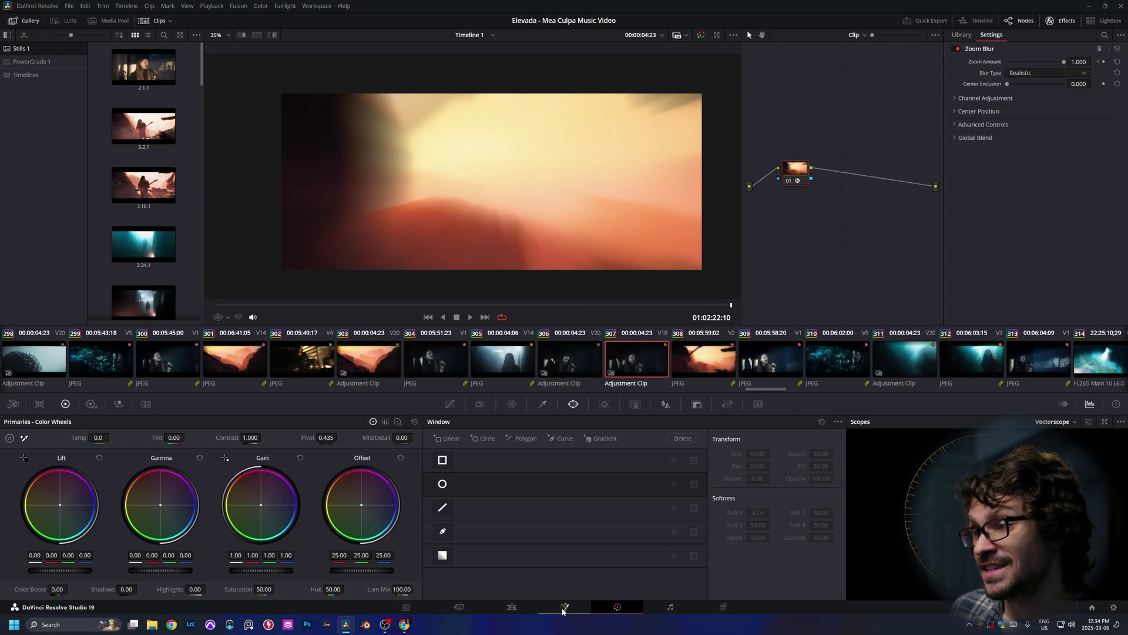
# Park the playhead at 01:02:08:21 in the edit timeline and toggle the V19 and V20 adjustment clips over the face to compare.
pyautogui.click(518, 608)
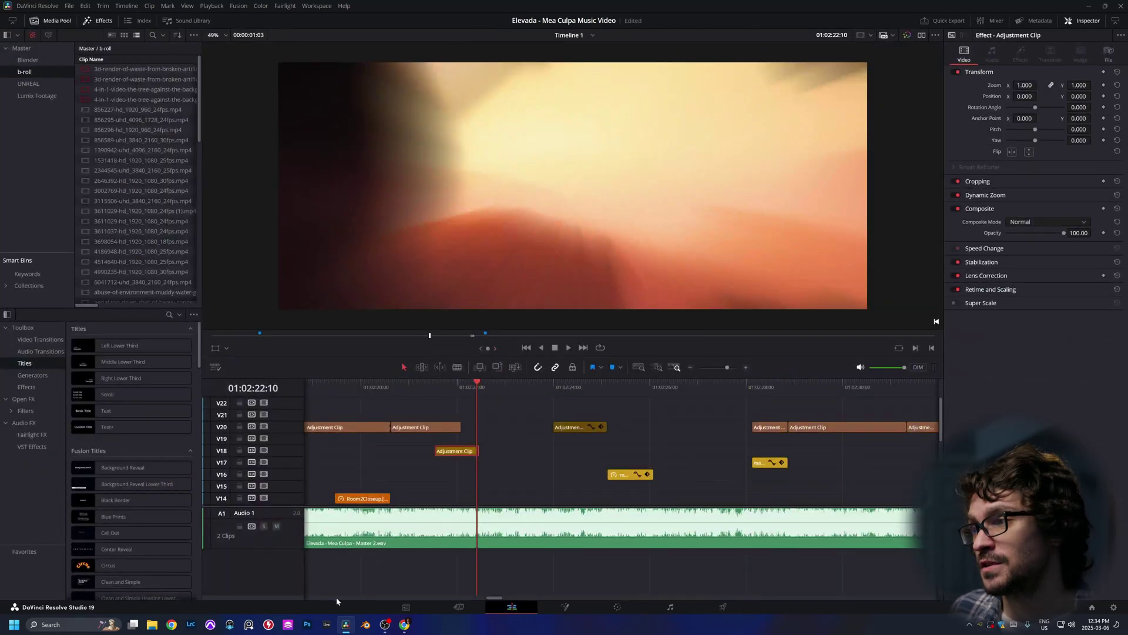
pyautogui.moveTo(360, 484); pyautogui.dragTo(365, 481)
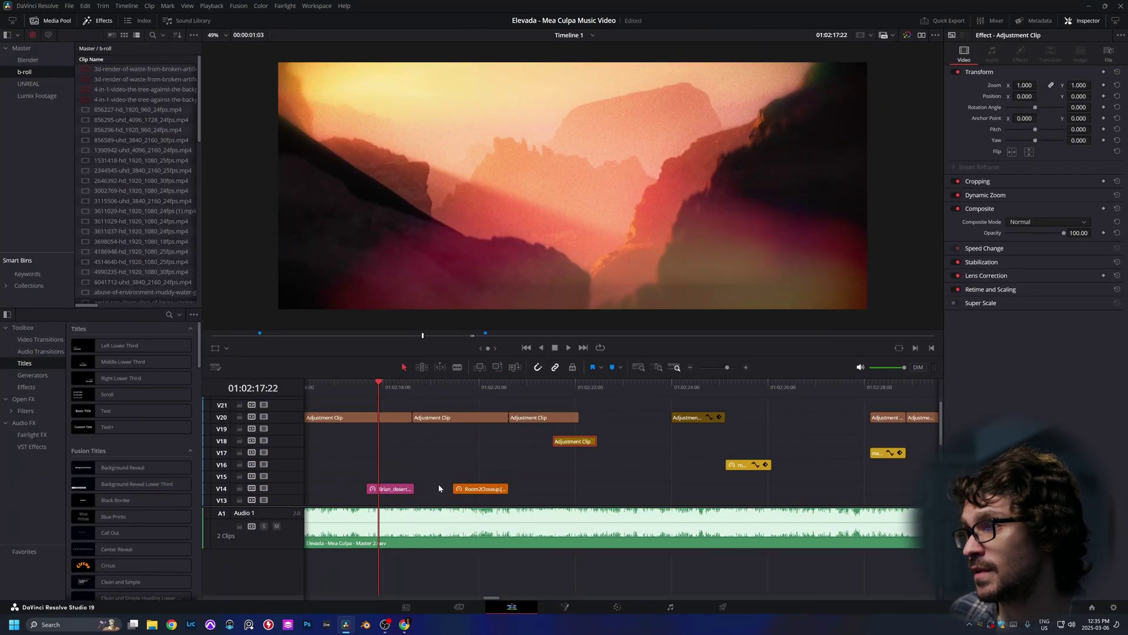
pyautogui.hotkey('ctrl', '-')
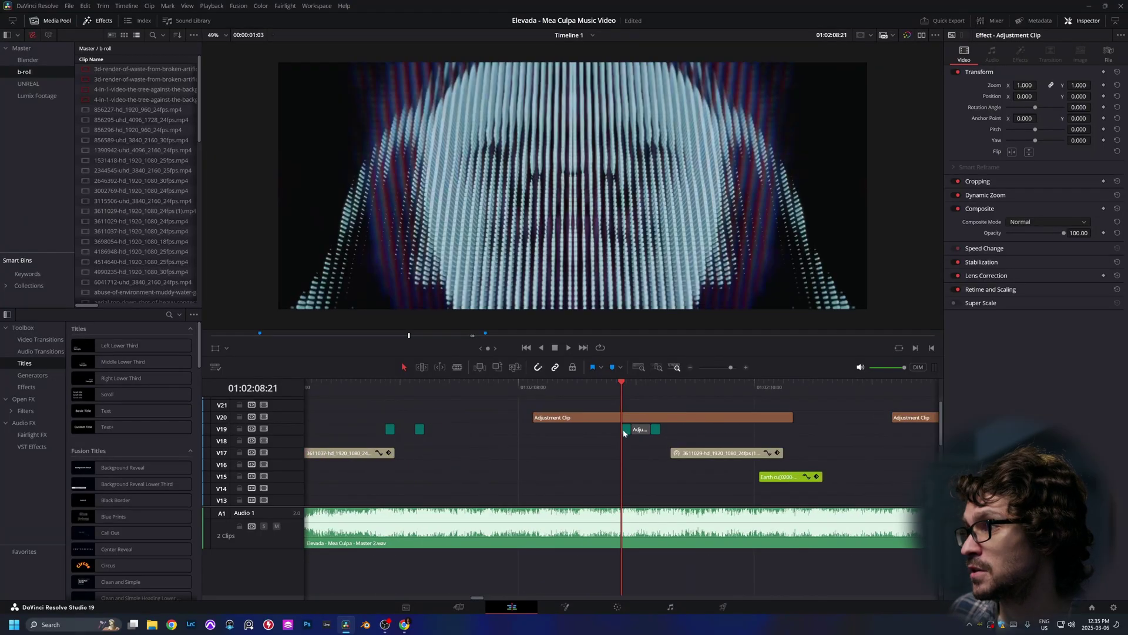
pyautogui.click(625, 430)
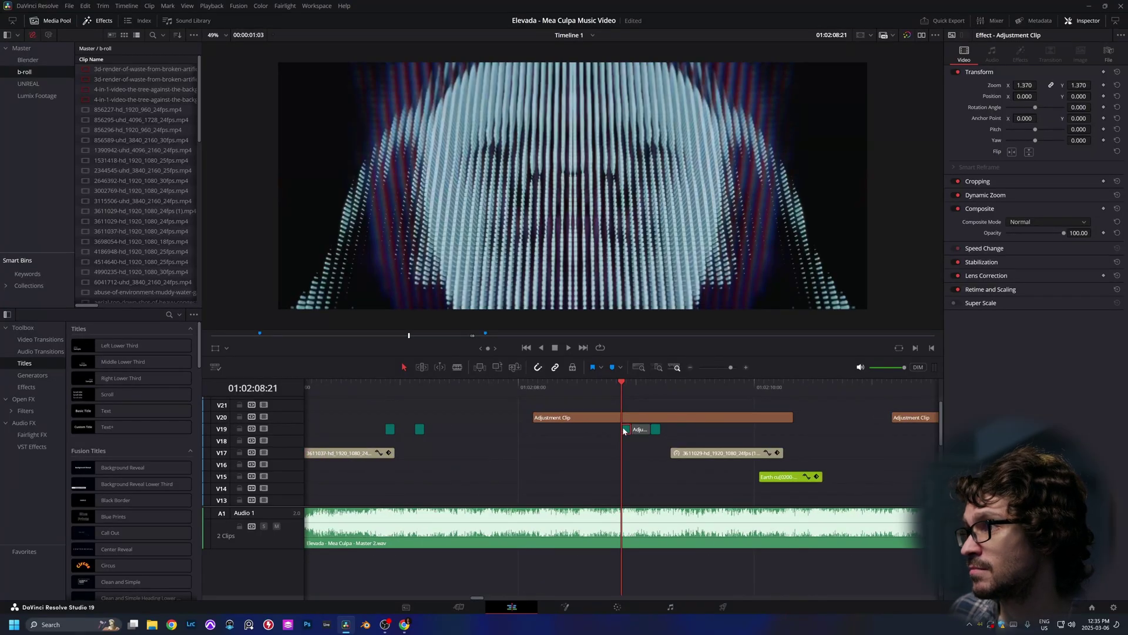
pyautogui.press('d')
pyautogui.click(626, 420)
pyautogui.press('d')
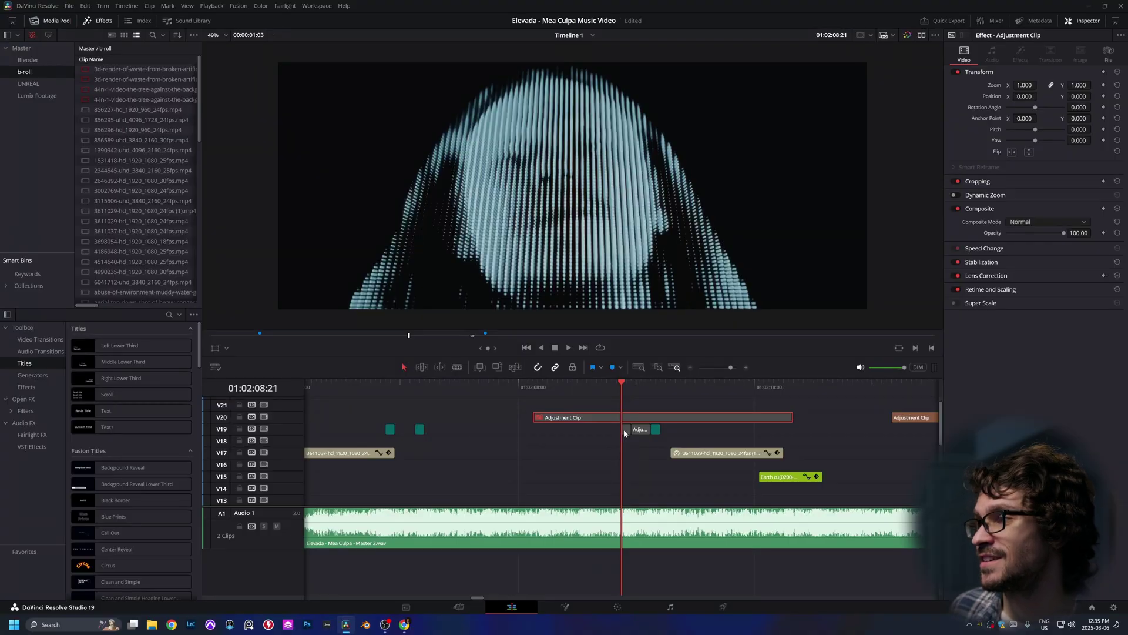
pyautogui.click(626, 432)
# Go forward through the edit timeline to the desert fog shot at 01:03:39:17 near the song's end.
pyautogui.scroll(-5, 389, 459)
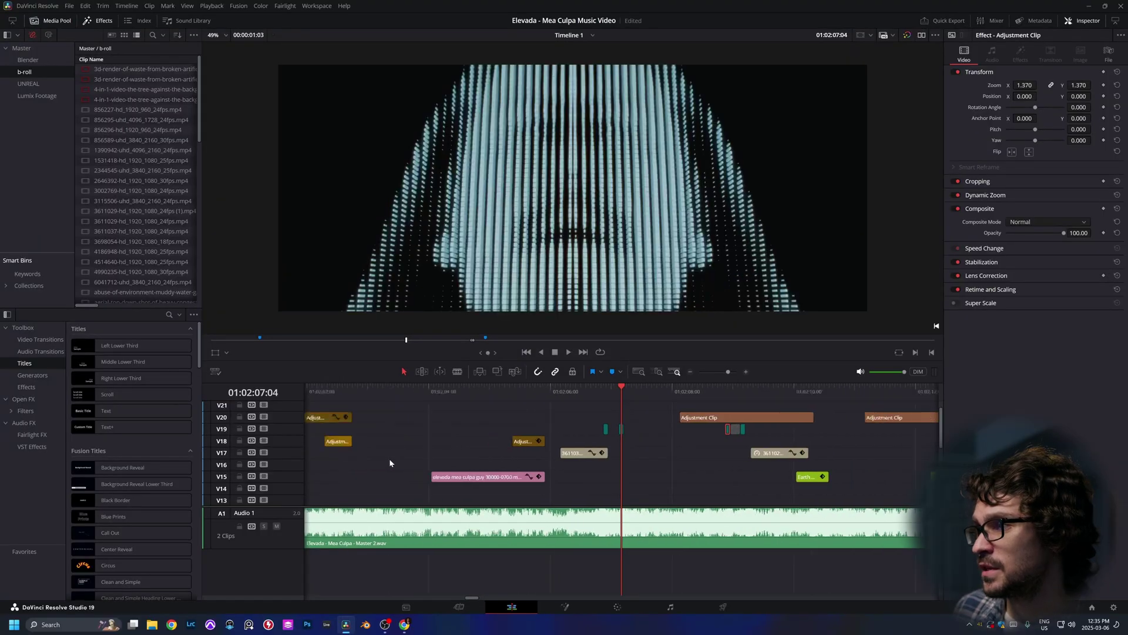
pyautogui.scroll(-3, 470, 432)
pyautogui.hscroll(5, 502, 419)
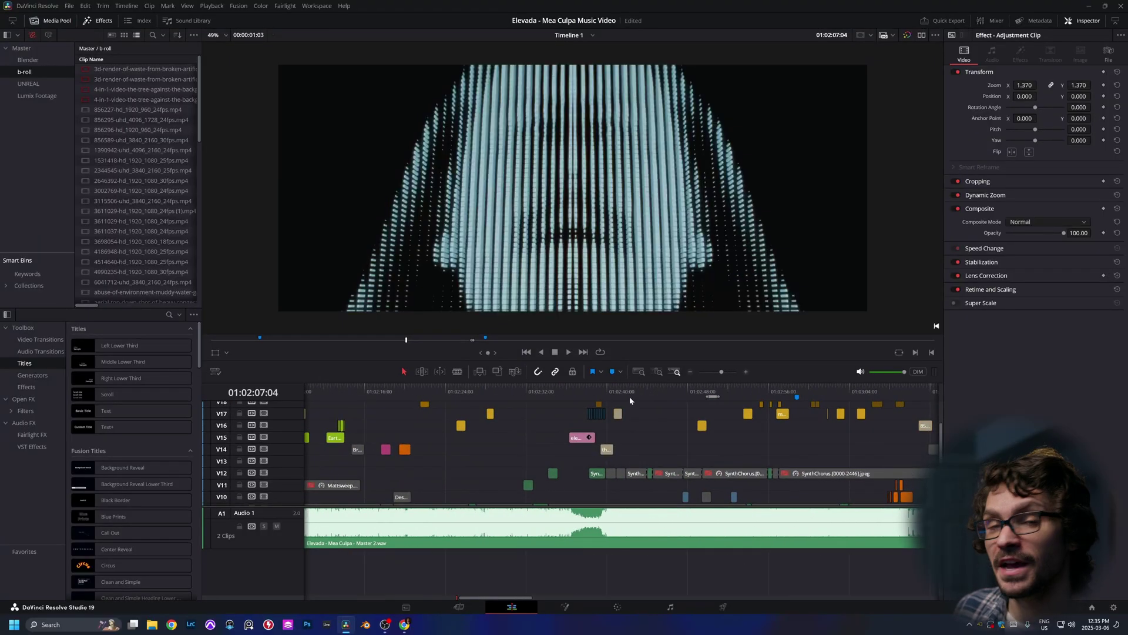
pyautogui.moveTo(693, 398); pyautogui.dragTo(896, 413)
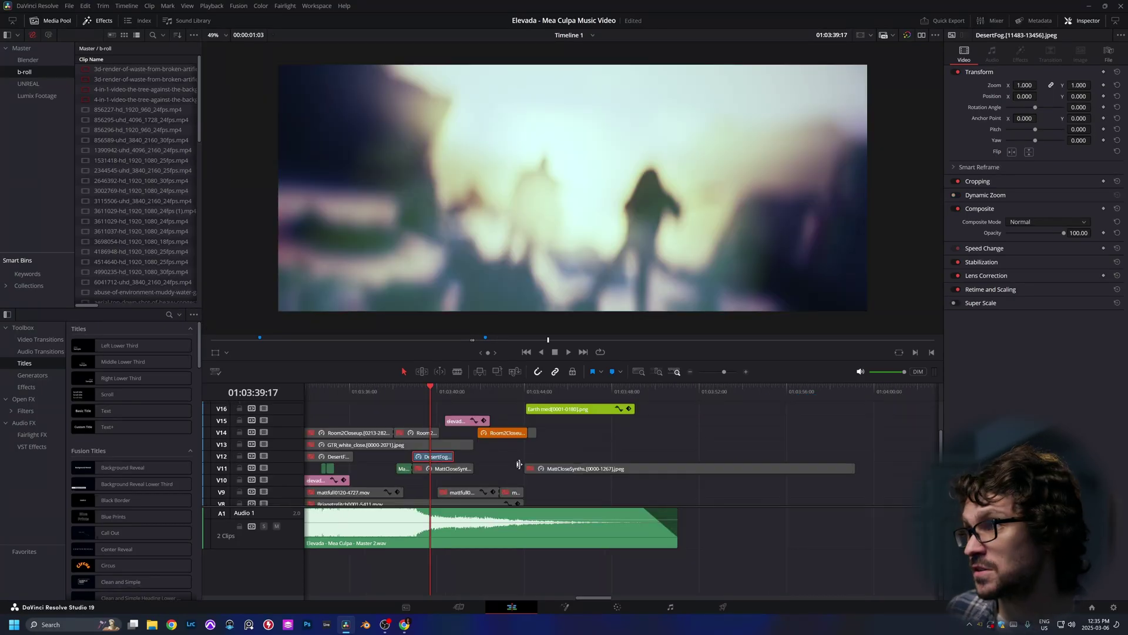
# Scrub the desert fog shot back to 01:03:39:06 and view the earlier clips on the lower video tracks.
pyautogui.moveTo(417, 387)
pyautogui.mouseDown()
pyautogui.moveTo(403, 389)
pyautogui.moveTo(427, 391)
pyautogui.mouseUp()
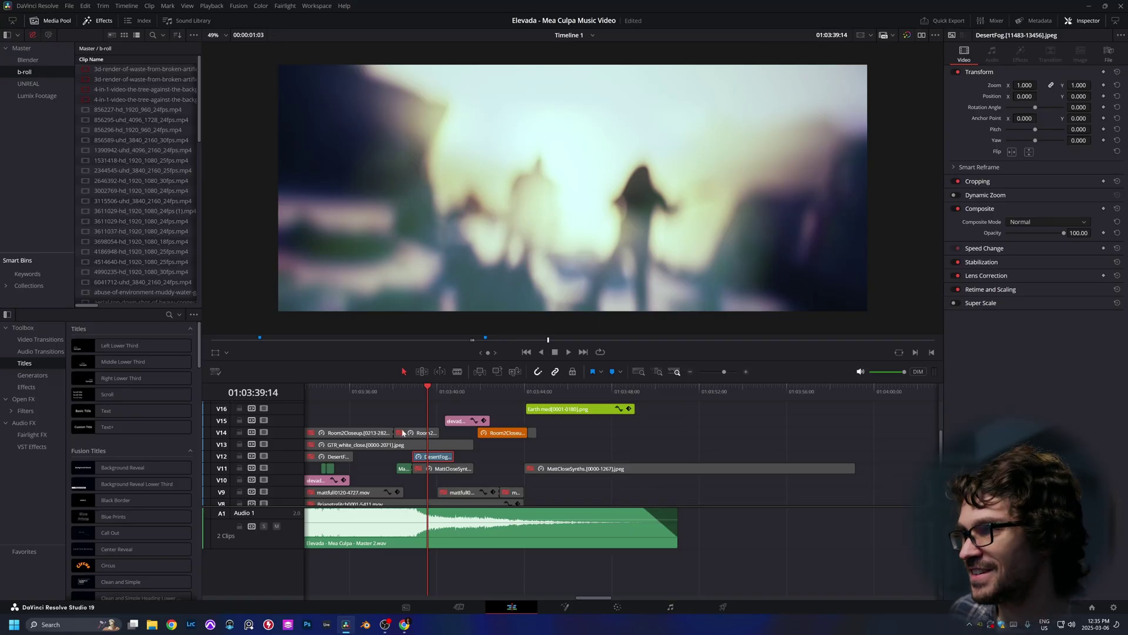
pyautogui.moveTo(429, 389); pyautogui.dragTo(419, 393)
pyautogui.hscroll(-4, 685, 453)
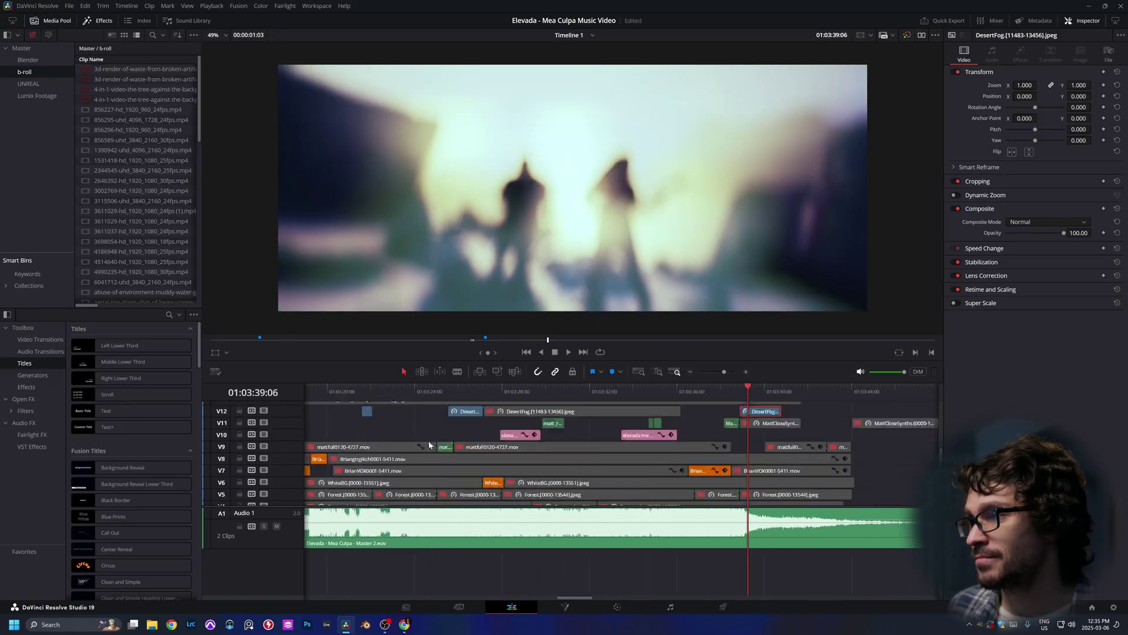
pyautogui.scroll(-3, 428, 441)
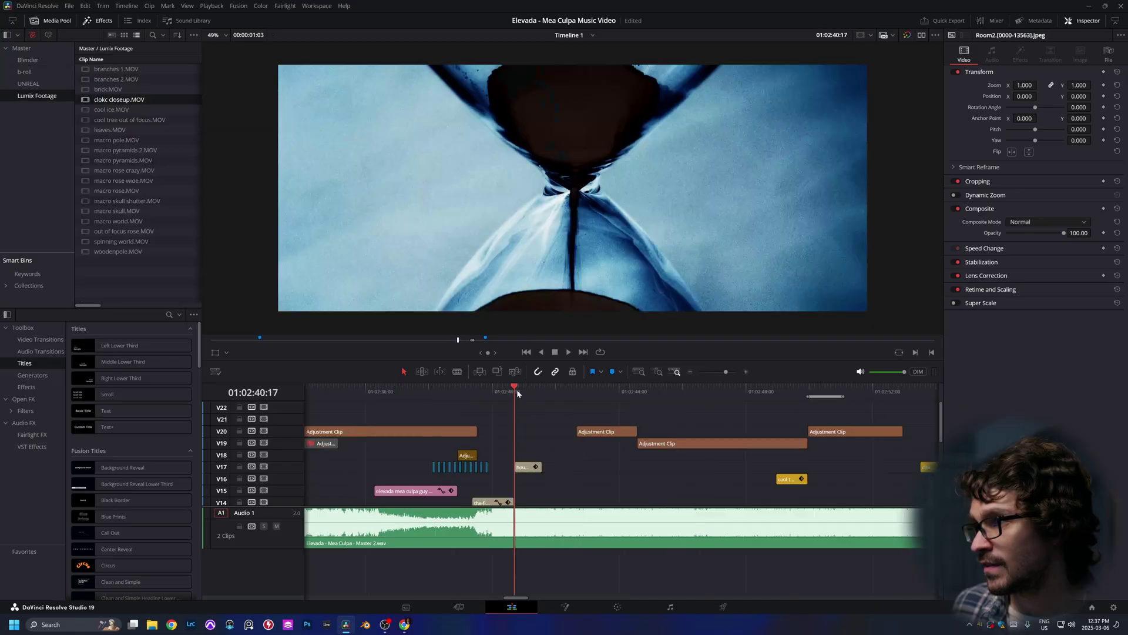
# Review the macro footage inserts by moving back from 01:02:40:17 to the skull at 01:02:28:08 and the chess piece at 01:02:25:10.
pyautogui.moveTo(515, 388); pyautogui.dragTo(490, 394)
pyautogui.moveTo(446, 433); pyautogui.dragTo(772, 390)
pyautogui.moveTo(474, 391); pyautogui.dragTo(448, 390)
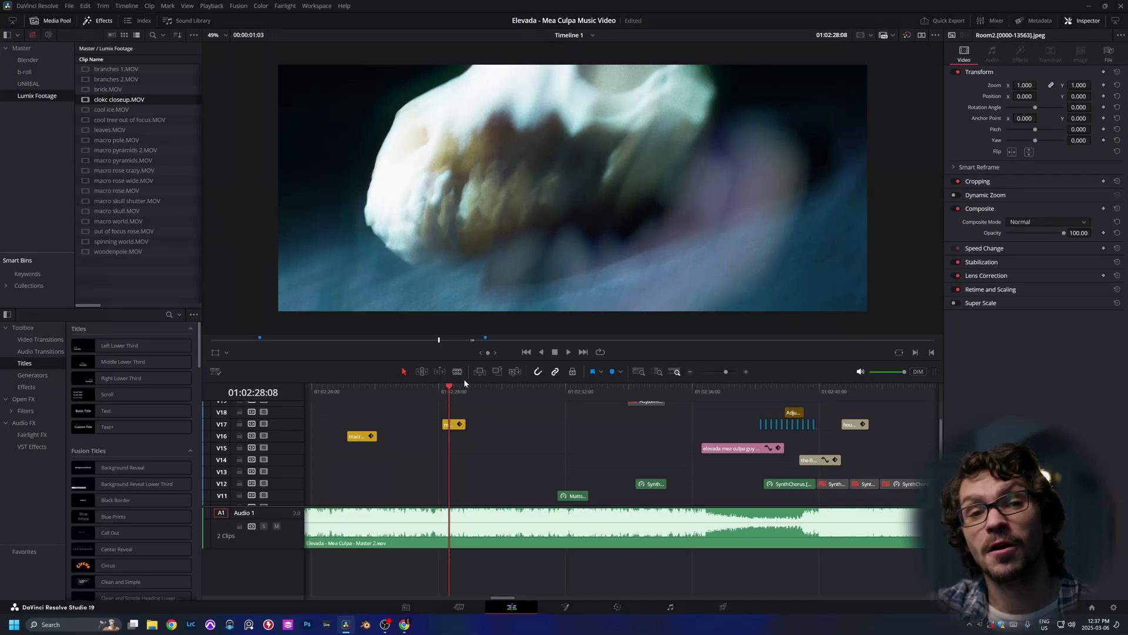
pyautogui.click(363, 390)
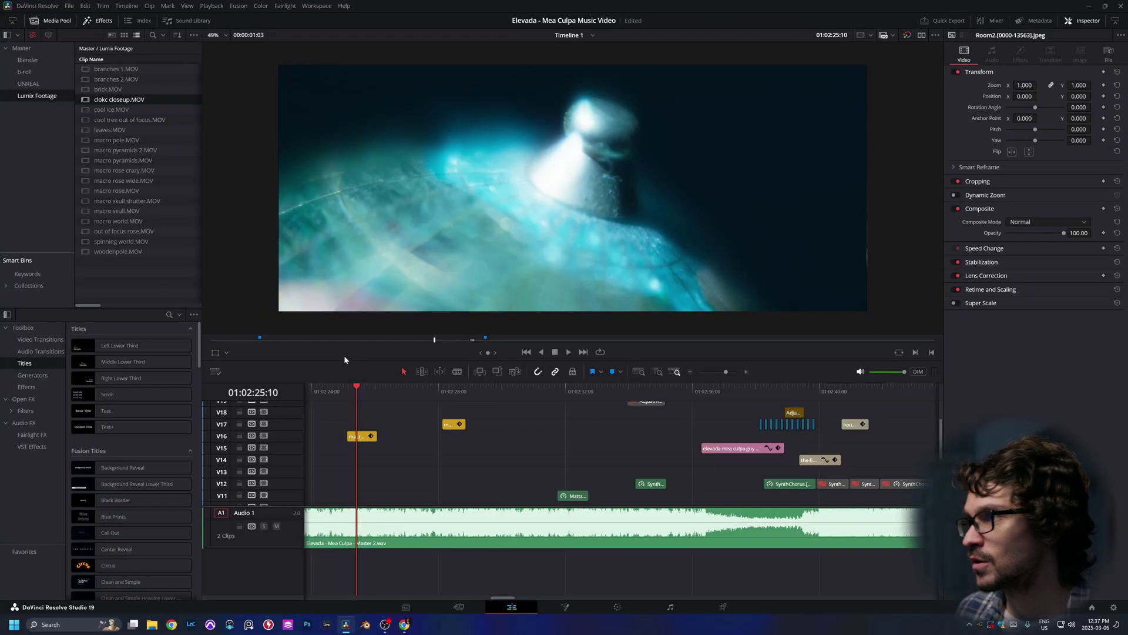
# View the red canyon shots at 01:02:18:00 and 01:02:22:11, and inspect the clips on tracks V1 to V9 around them.
pyautogui.hscroll(-4, 533, 469)
pyautogui.moveTo(463, 393); pyautogui.dragTo(334, 405)
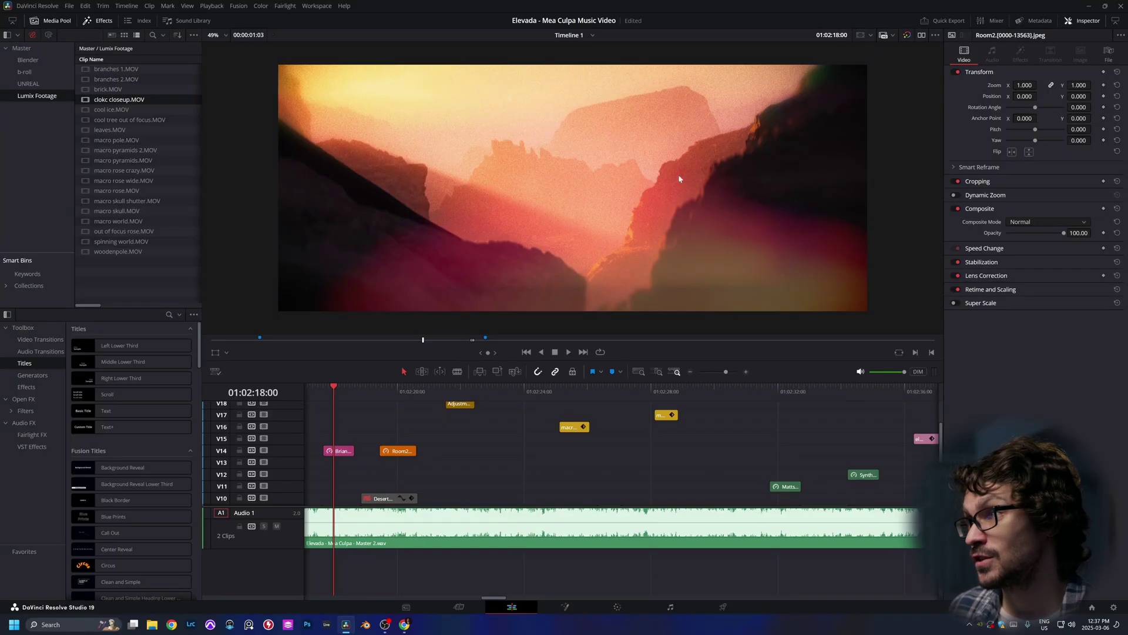
pyautogui.scroll(-4, 373, 463)
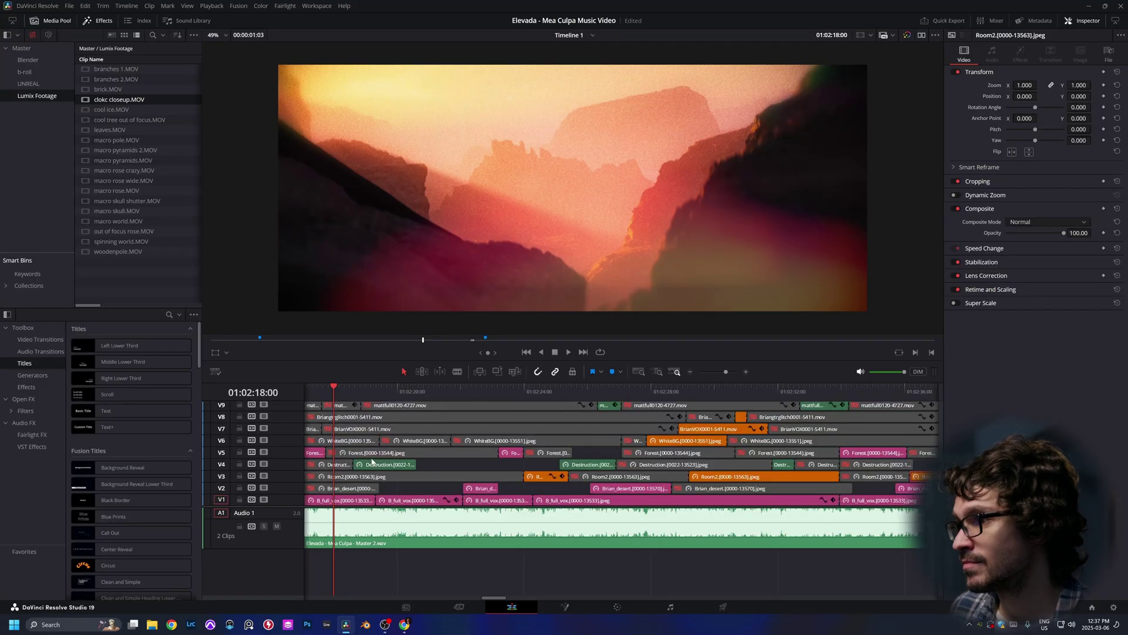
pyautogui.click(475, 390)
pyautogui.hscroll(-5, 486, 416)
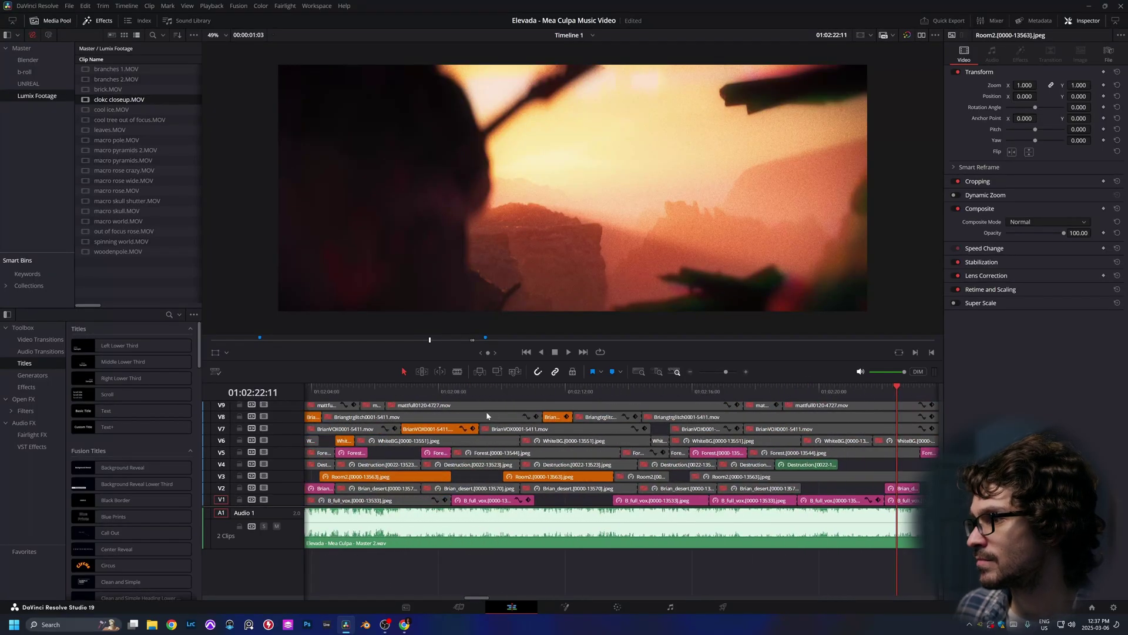